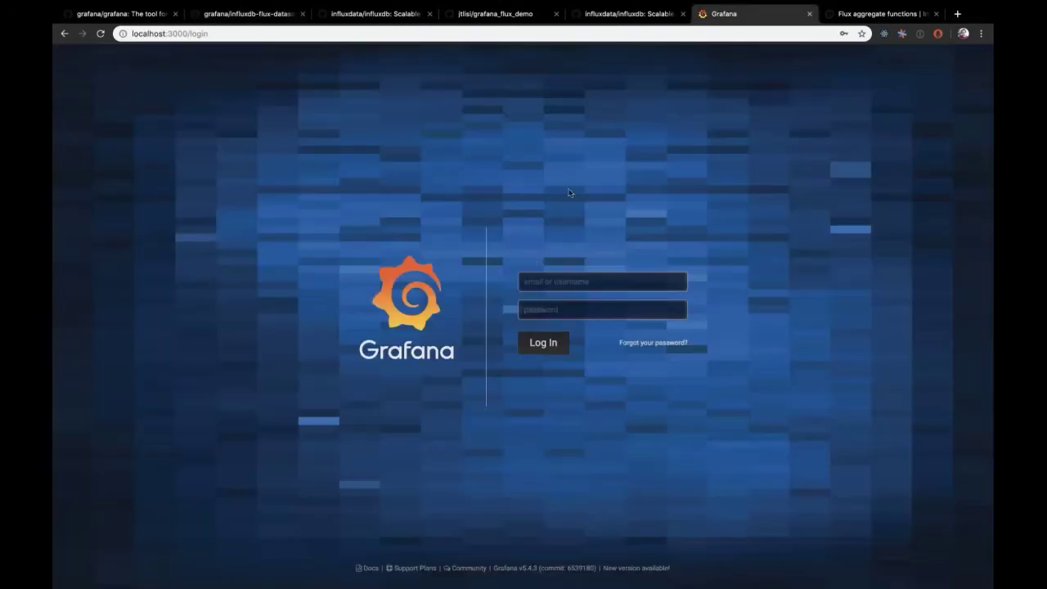
Step: Sign in as admin with the account password and skip the change-password prompt
left_click(584, 284)
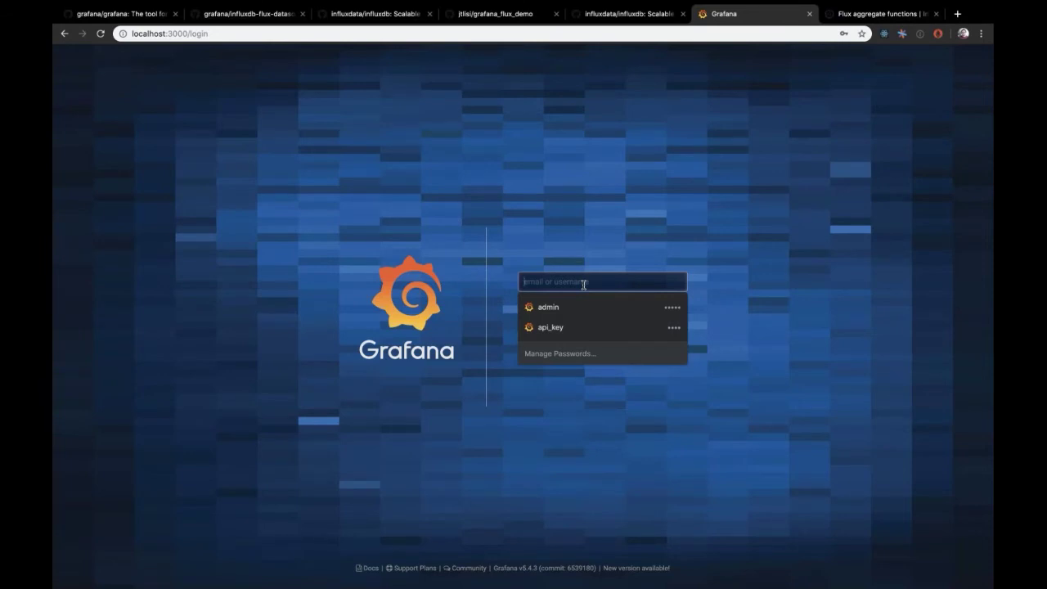
type("admin")
key("Tab")
type("adm")
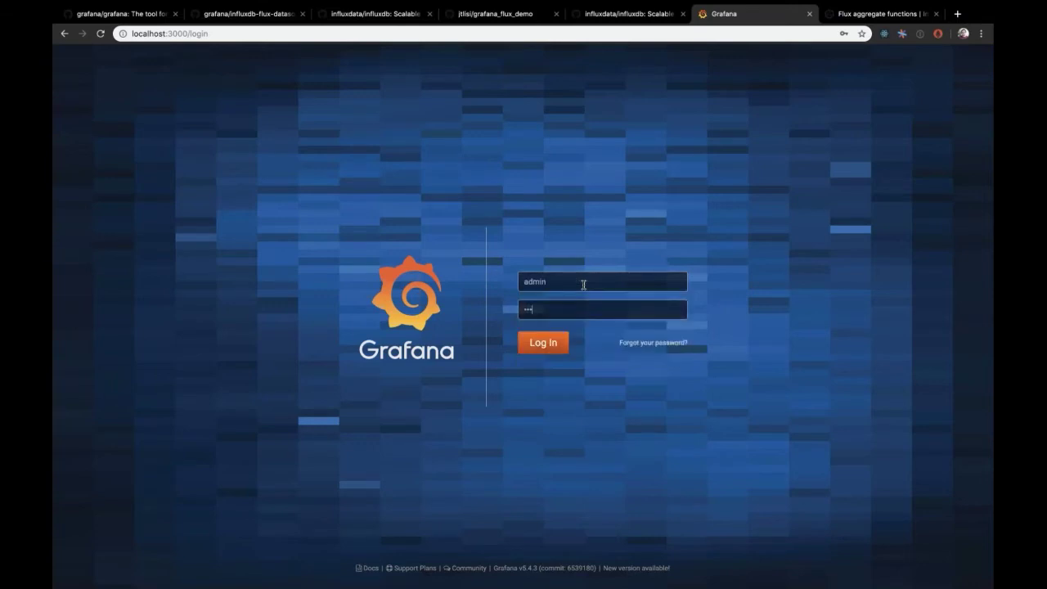
type("in")
left_click(543, 343)
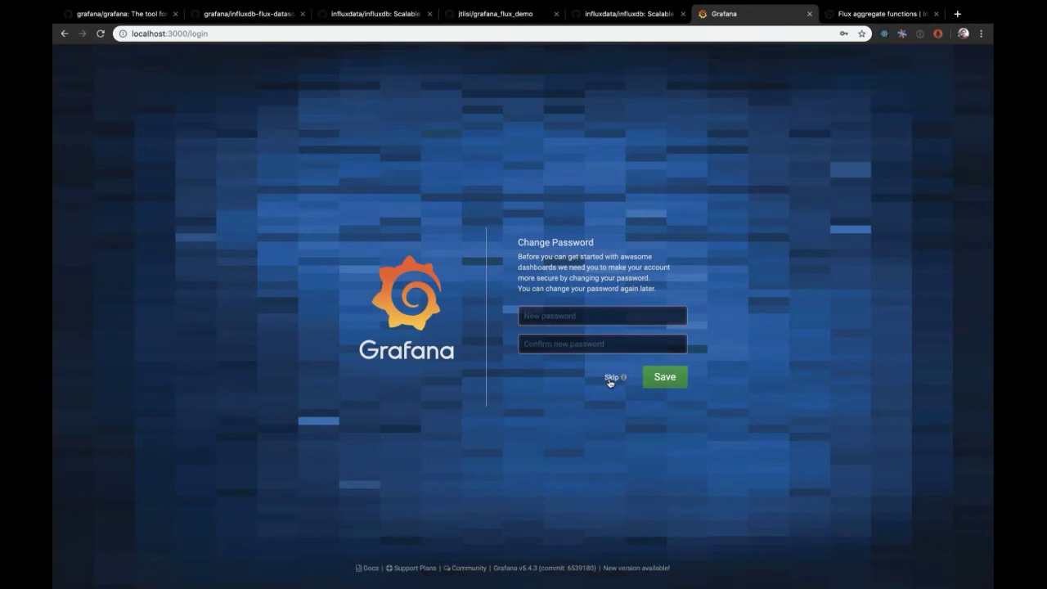
left_click(610, 378)
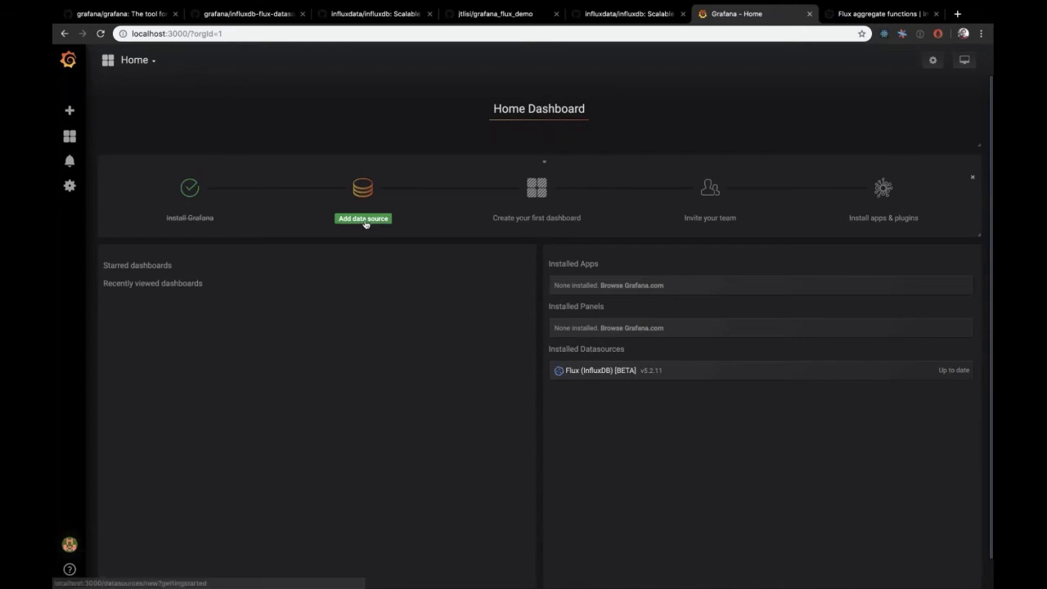
Step: Start the Add data source step from the Home Dashboard's getting-started checklist
left_click(364, 219)
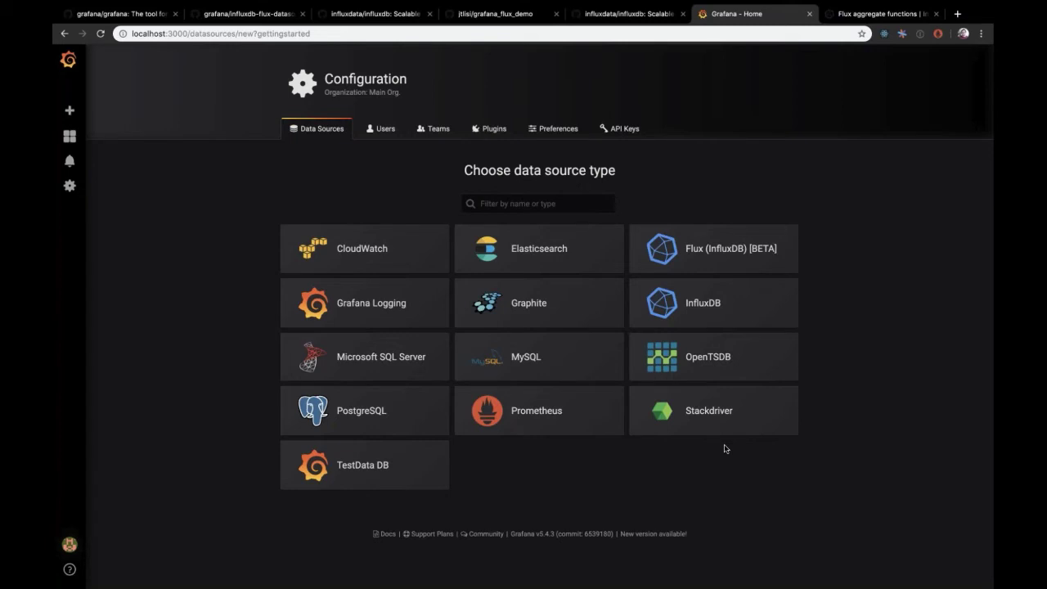
left_click(711, 243)
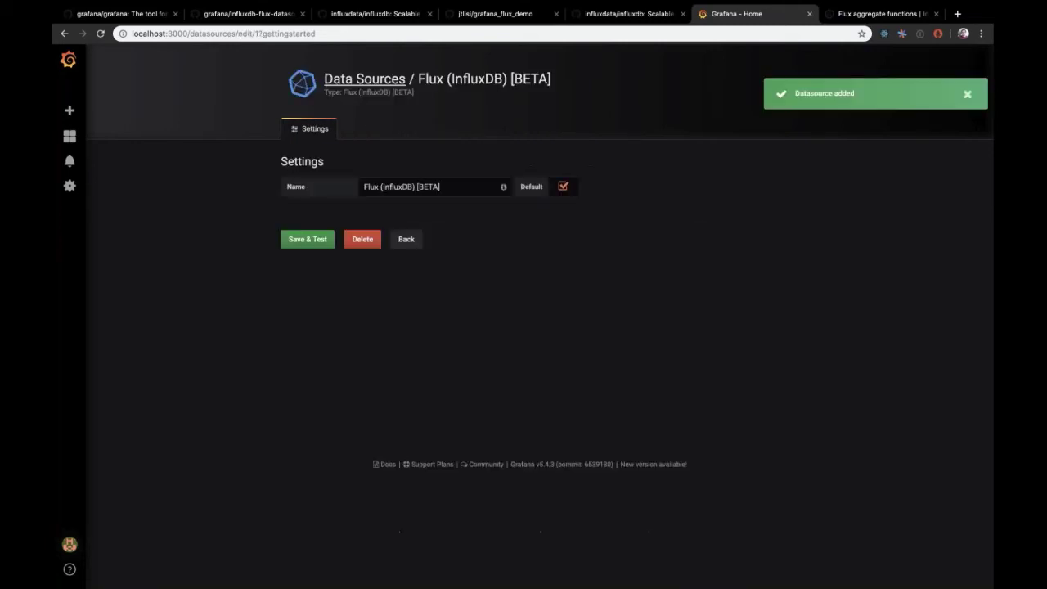
left_click(416, 244)
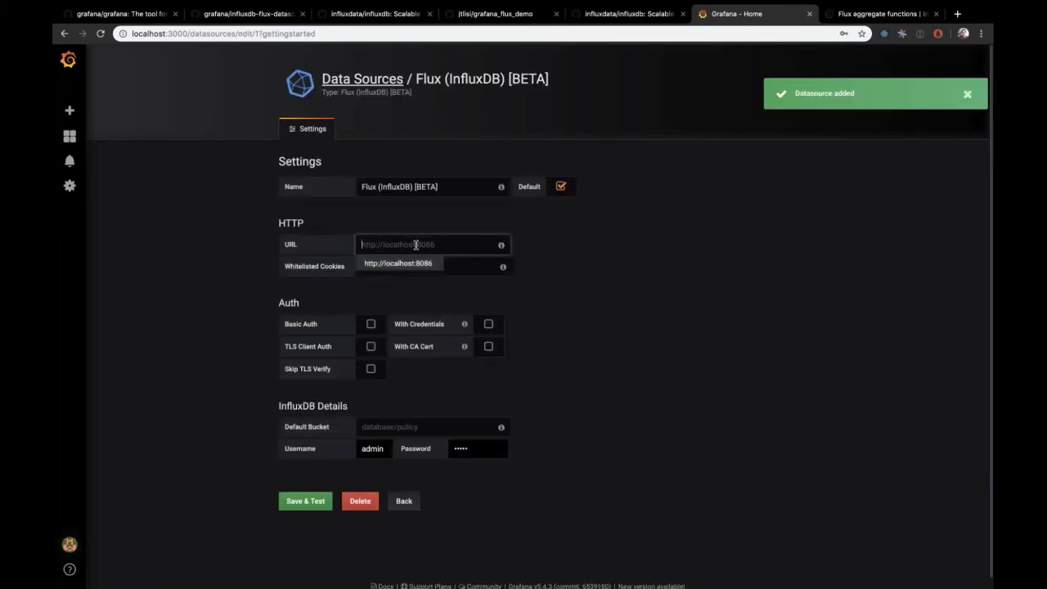
left_click(401, 260)
double_click(404, 244)
type("influx")
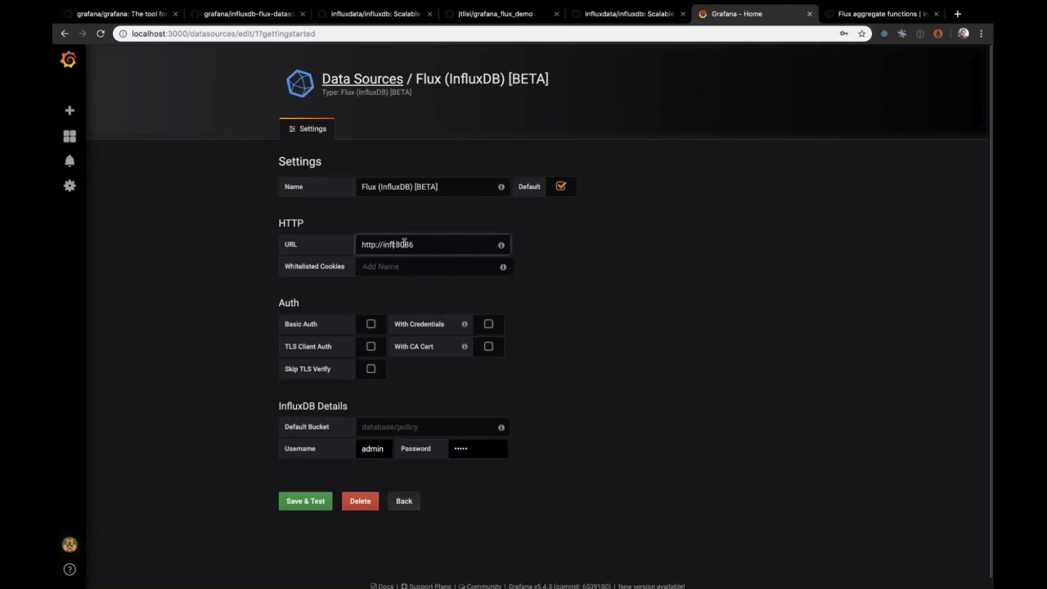
type("db")
left_click(627, 338)
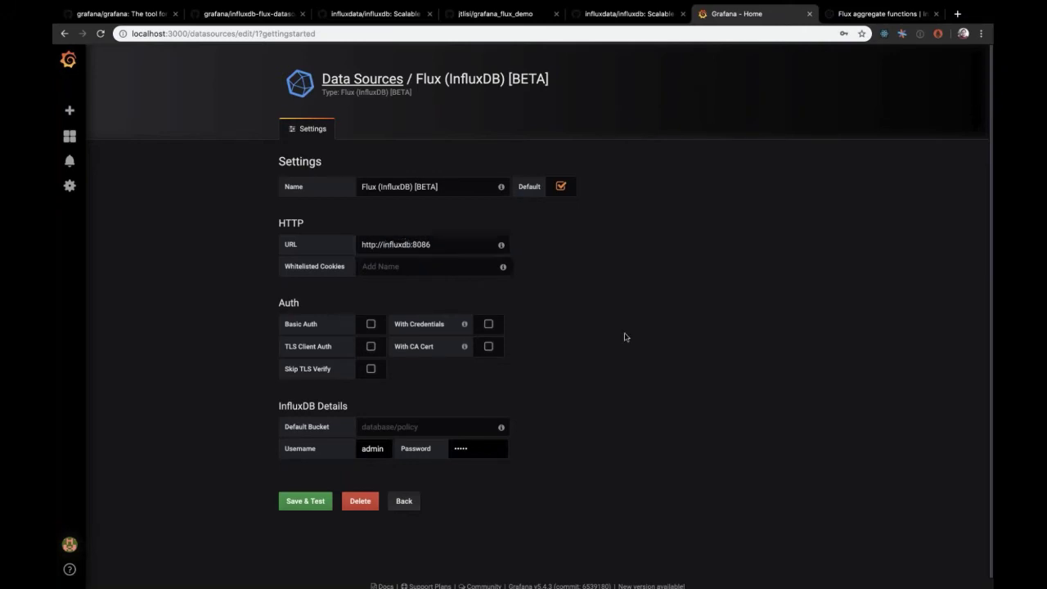
Step: Set the default bucket to telegraf/autogen, then save and test the data source
left_click(436, 427)
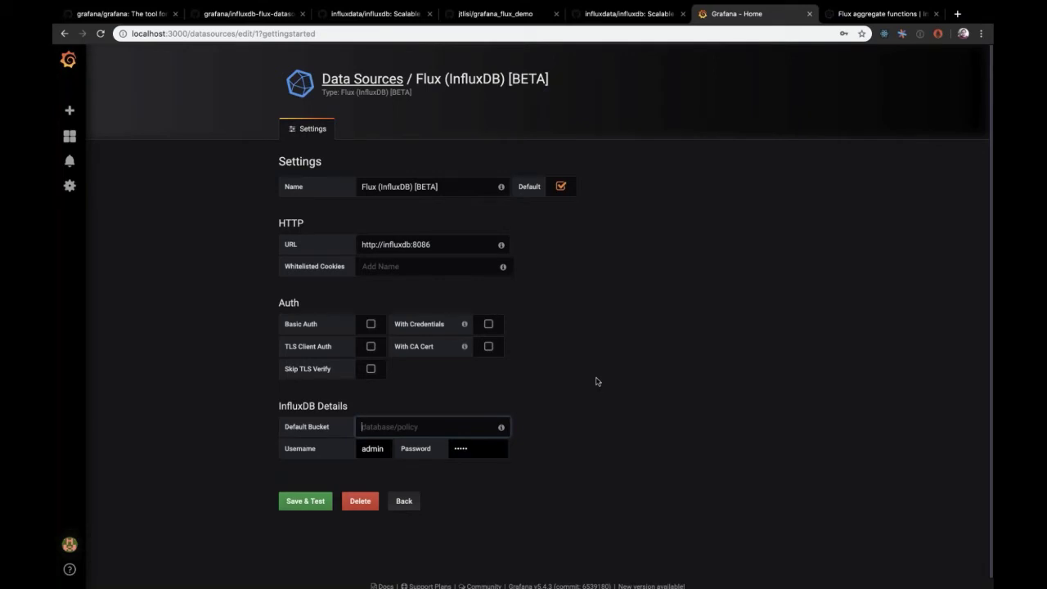
type("telegraf/autogen")
left_click(670, 407)
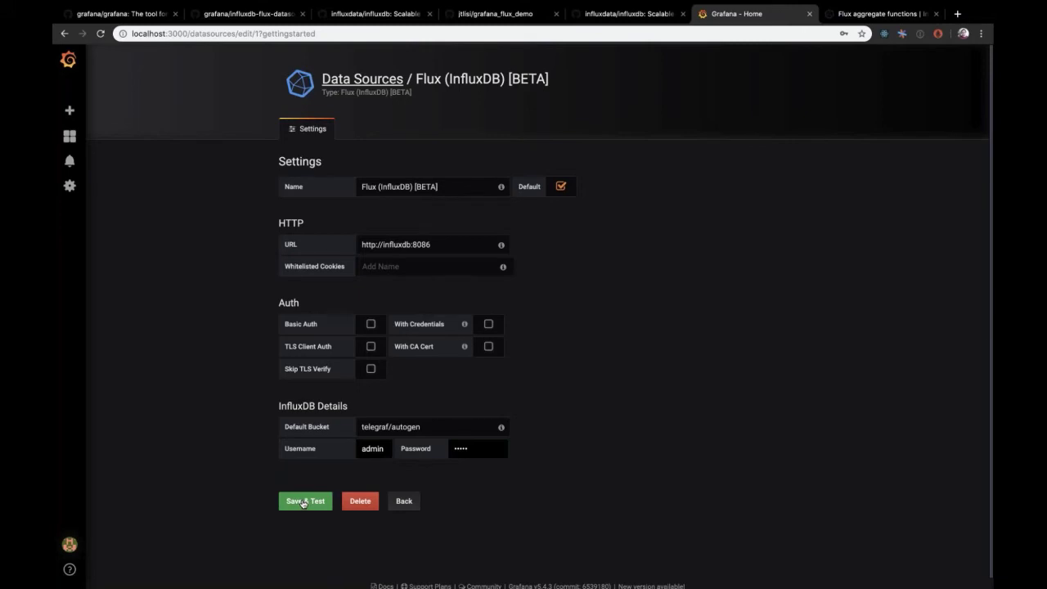
left_click(303, 502)
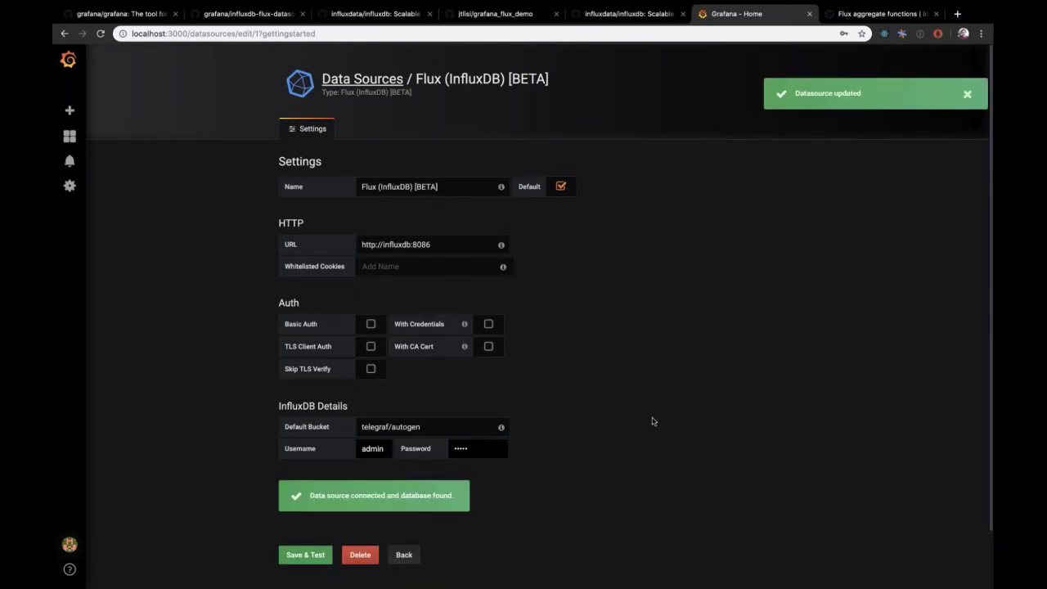
key("ctrl+Right")
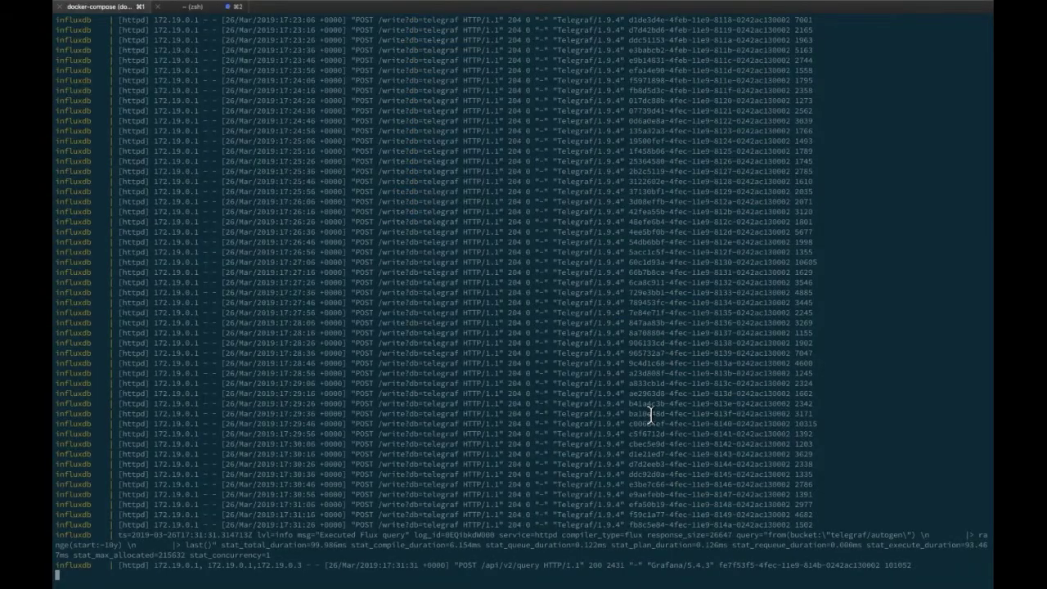
Step: Scroll the InfluxDB log to confirm Grafana's Flux query returned HTTP 200, then return to the browser
scroll(651, 415, "up", 10)
scroll(650, 415, "down", 10)
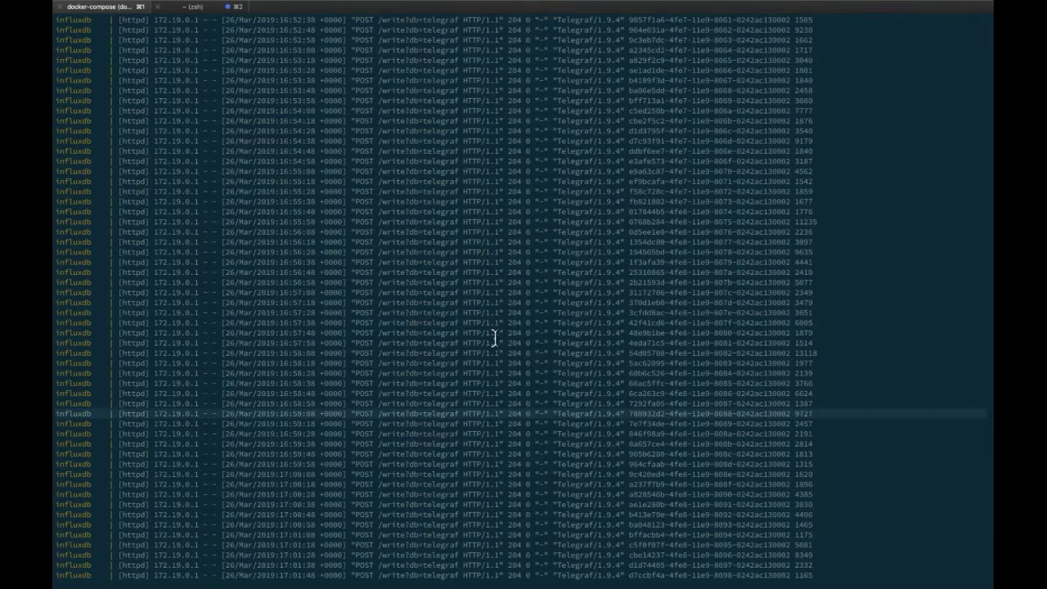
scroll(495, 339, "down", 20)
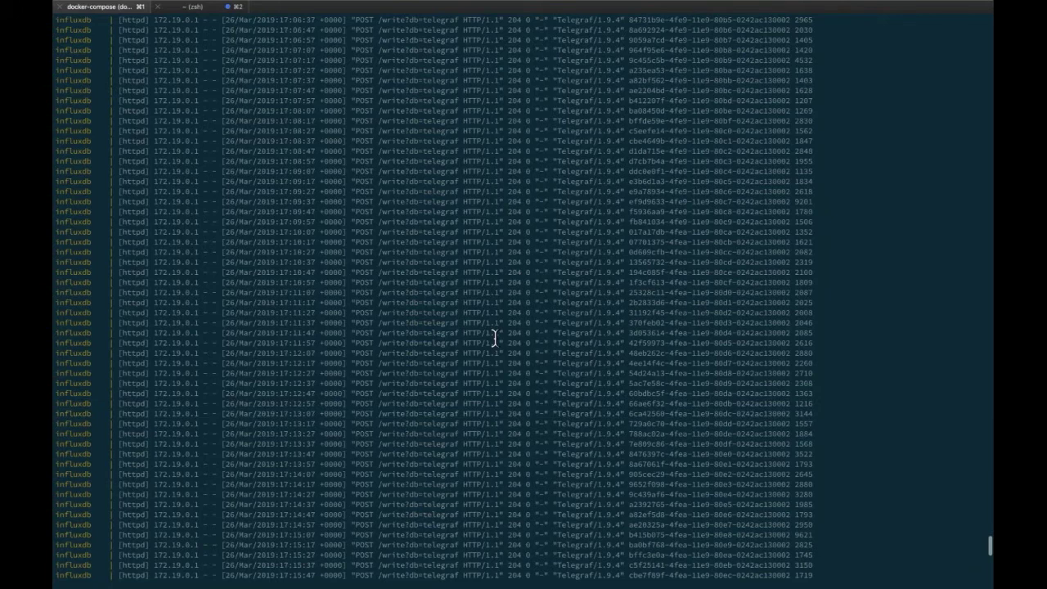
scroll(494, 339, "down", 20)
key("super+Tab")
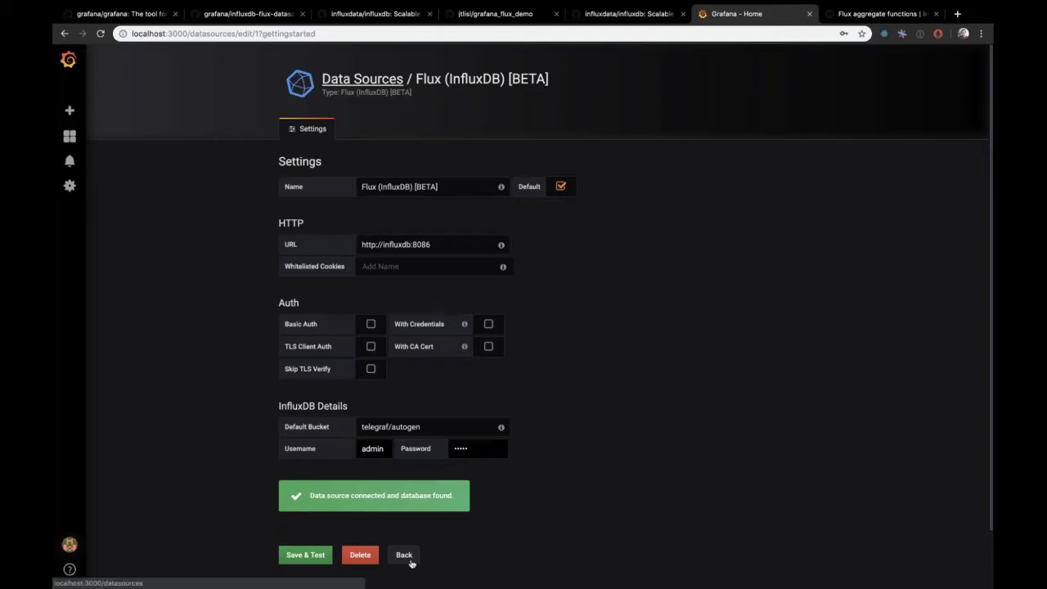
Step: Go back to the Home dashboard and start the New dashboard step
left_click(406, 557)
mouse_move(70, 136)
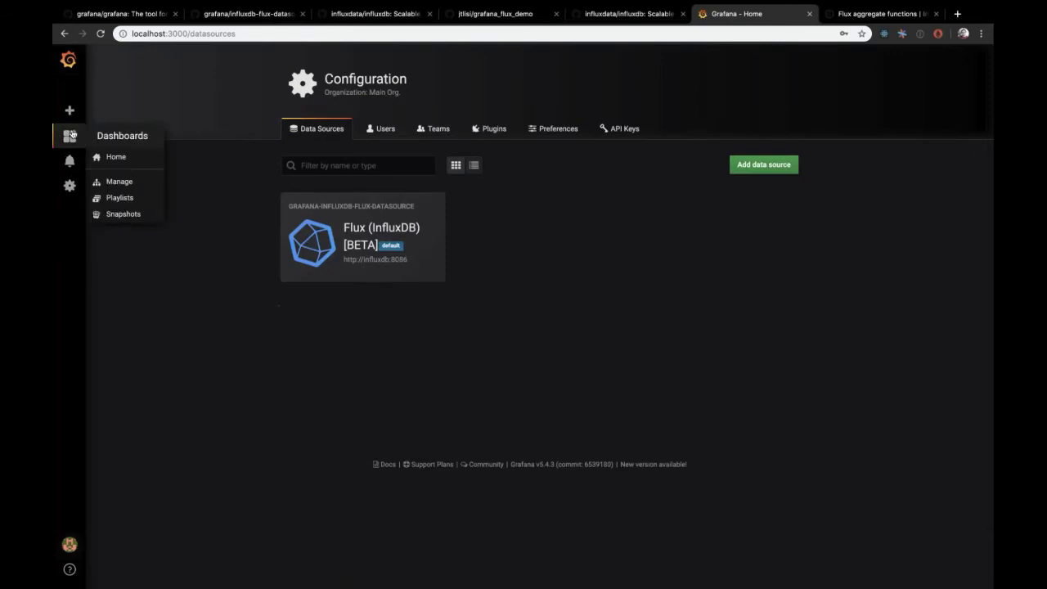
left_click(104, 157)
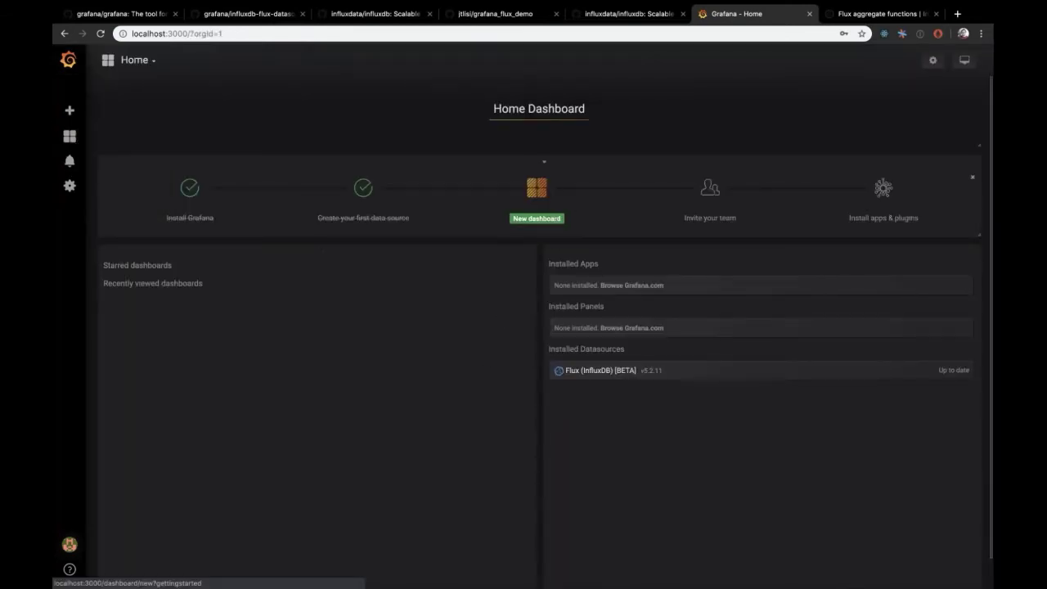
left_click(537, 209)
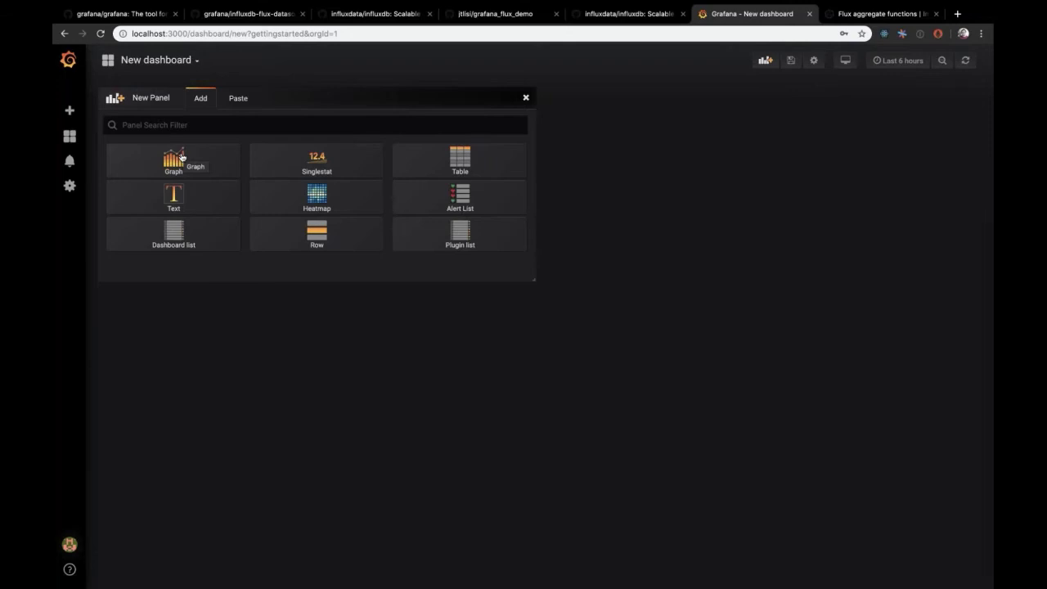
Step: Add a Graph panel to the new dashboard and open it in the panel editor
left_click(181, 157)
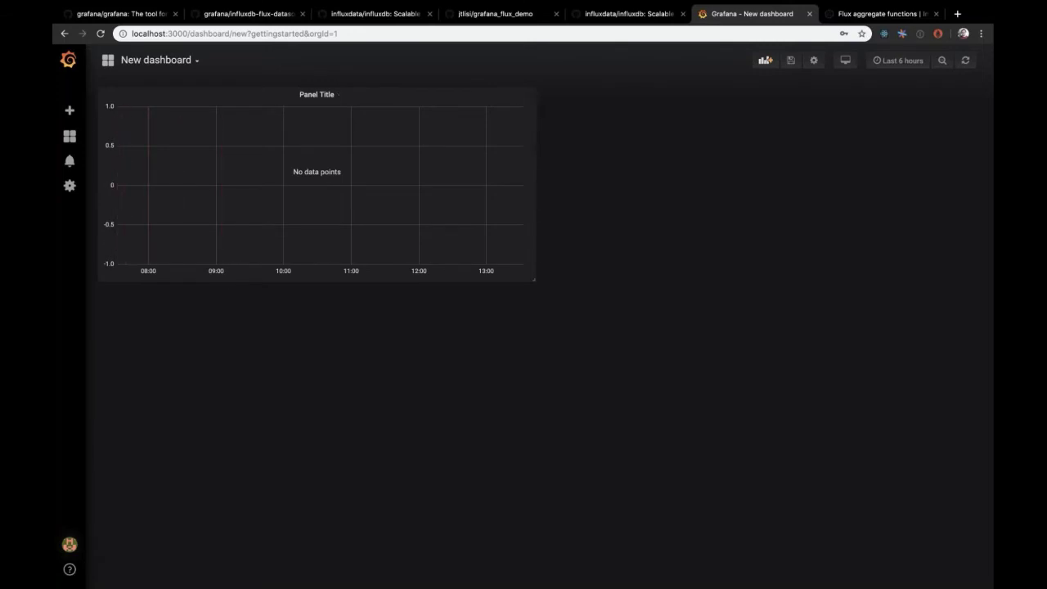
left_click(320, 95)
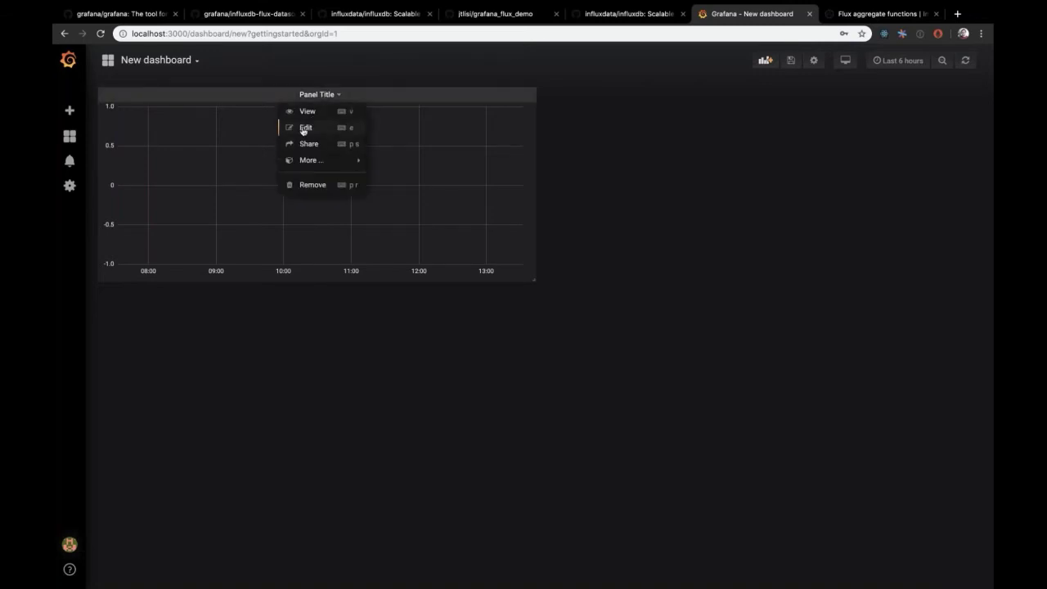
left_click(304, 128)
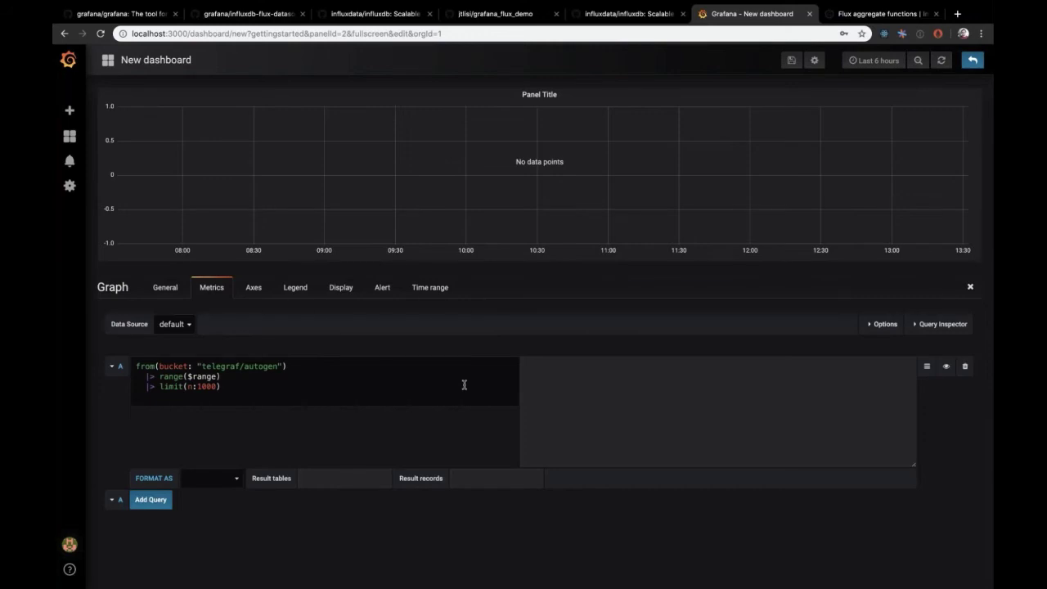
triple_click(416, 385)
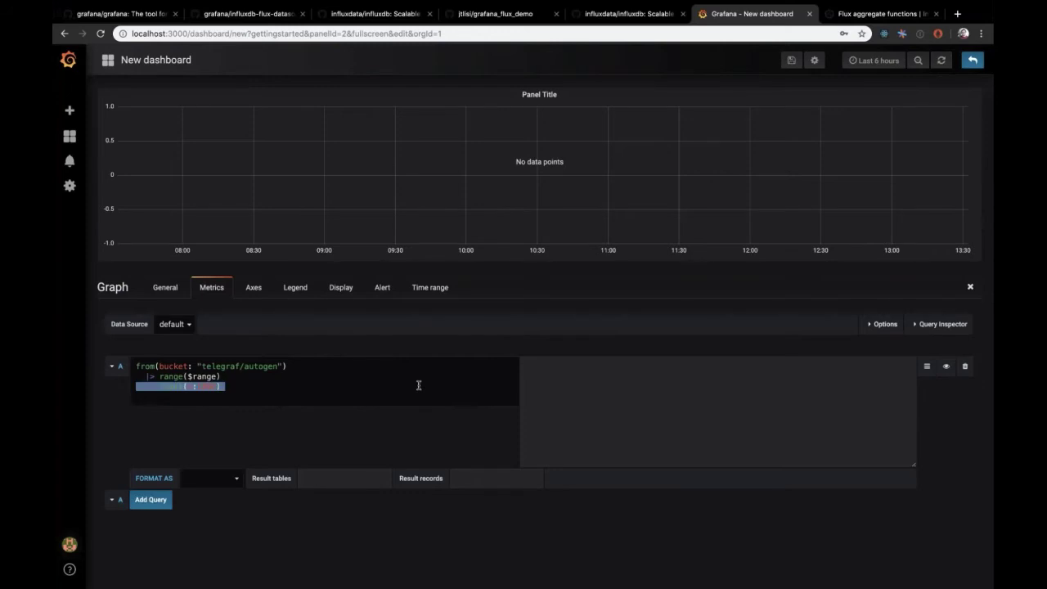
left_click(379, 429)
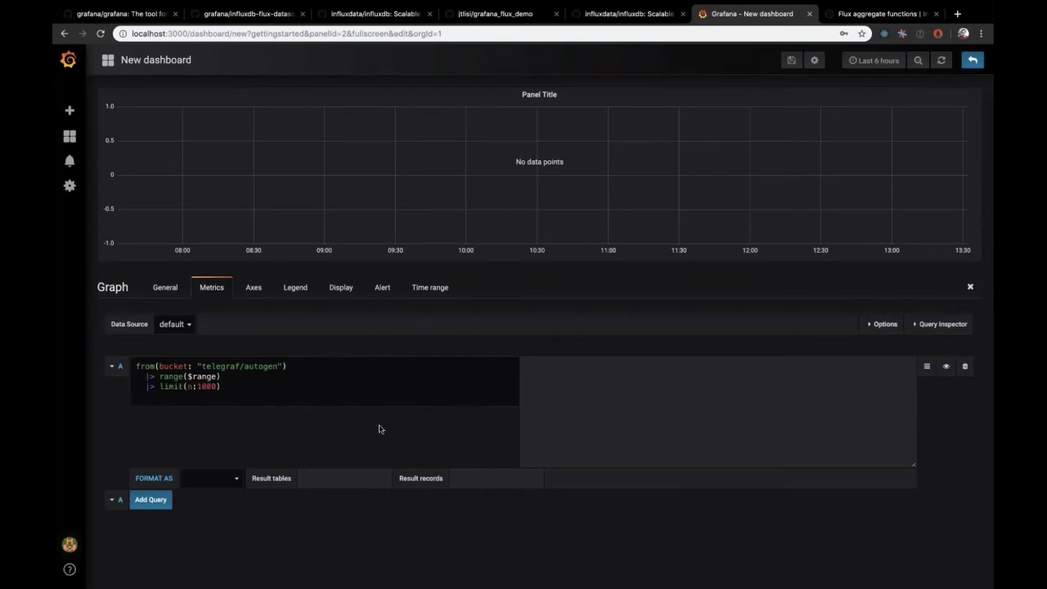
triple_click(312, 384)
left_click(312, 382)
key("Home")
key("shift+Home")
left_click(309, 376)
left_click(260, 404)
key("XF86AudioMute")
left_click(266, 388)
double_click(173, 367)
triple_click(173, 366)
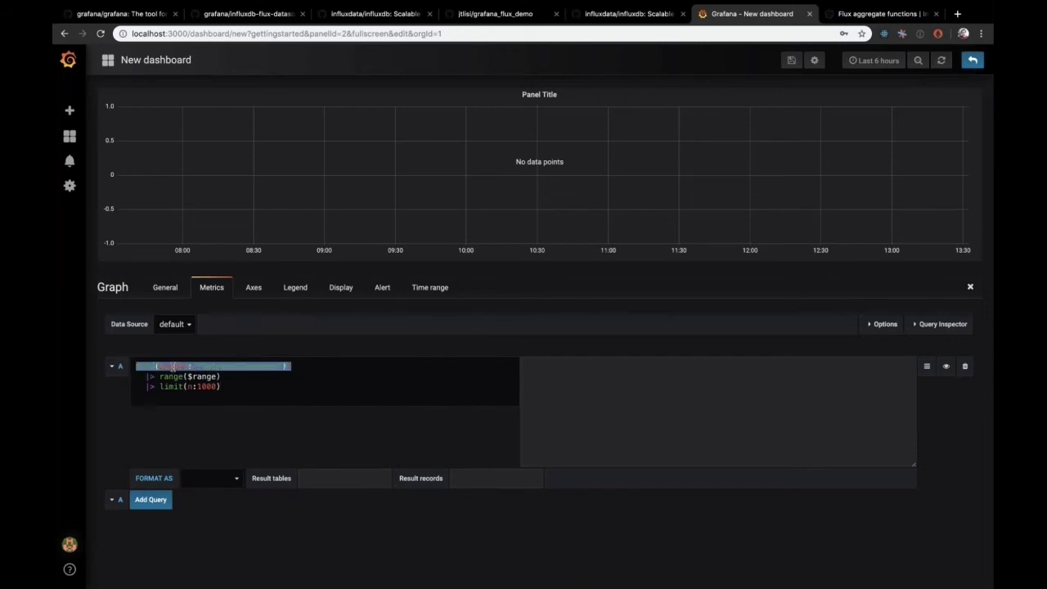
triple_click(167, 378)
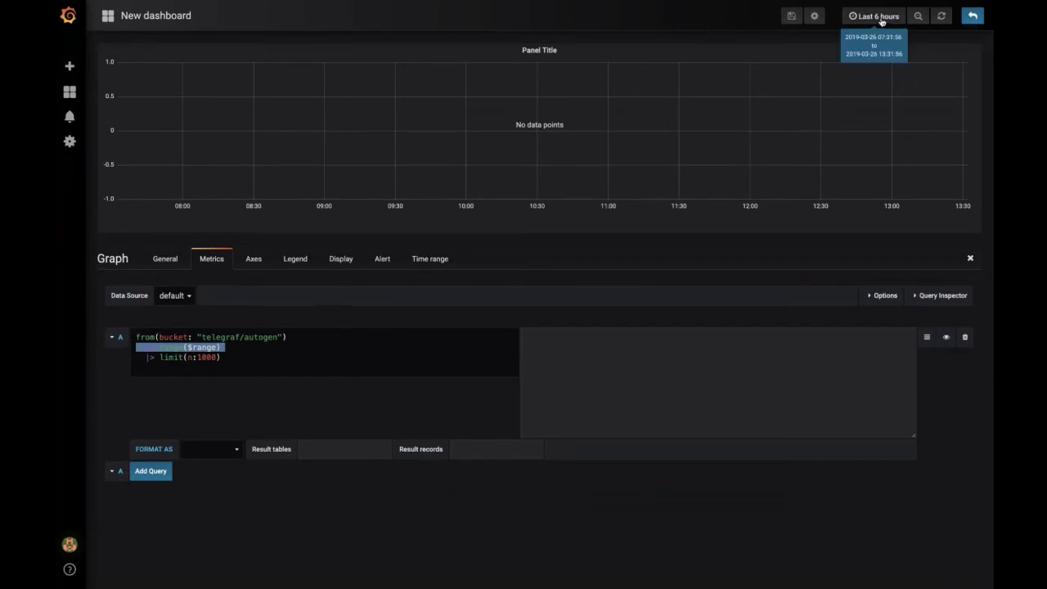
left_click(186, 354)
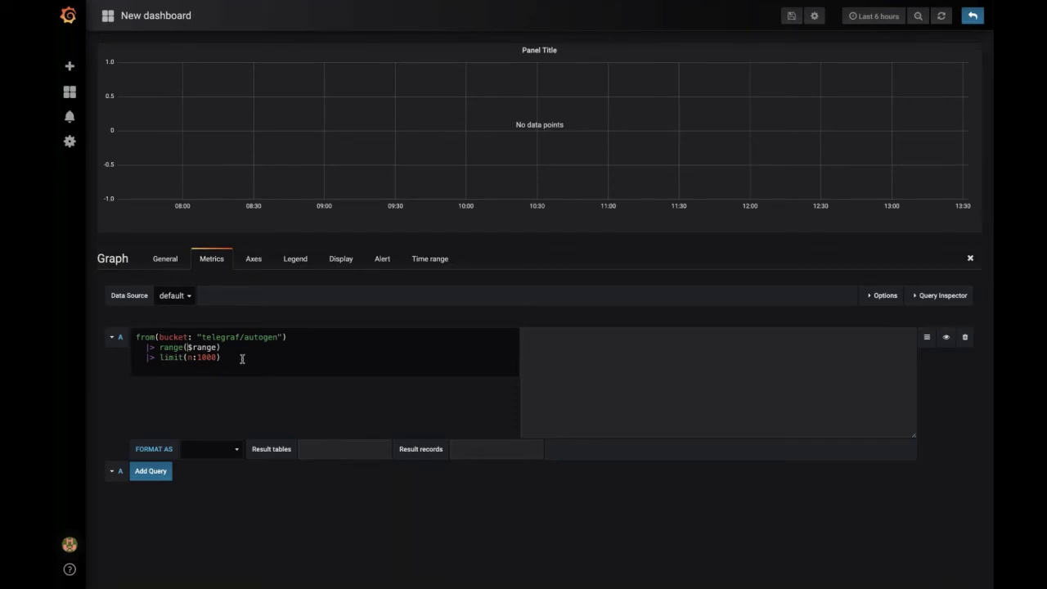
Step: Replace the query with the telegraf.. shortcode followed by the cpu measurement
key("ctrl+a")
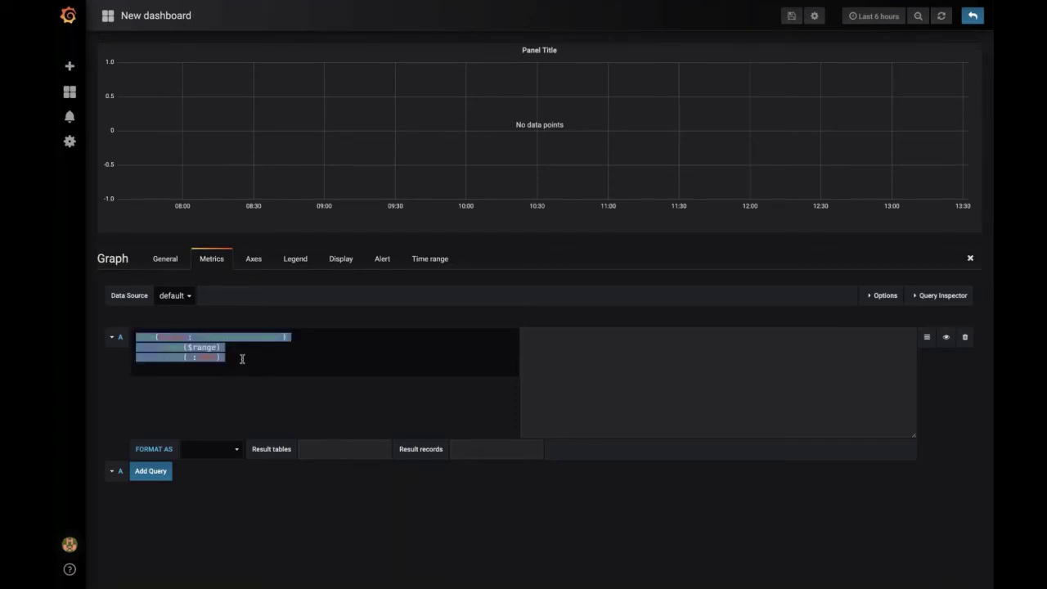
key("BackSpace")
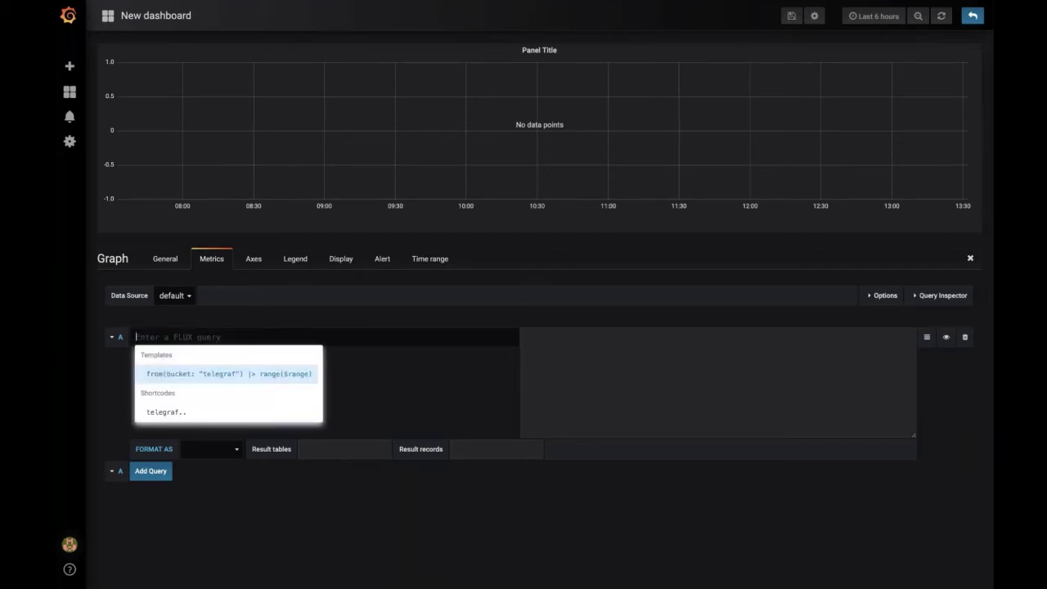
key("Down")
key("Return")
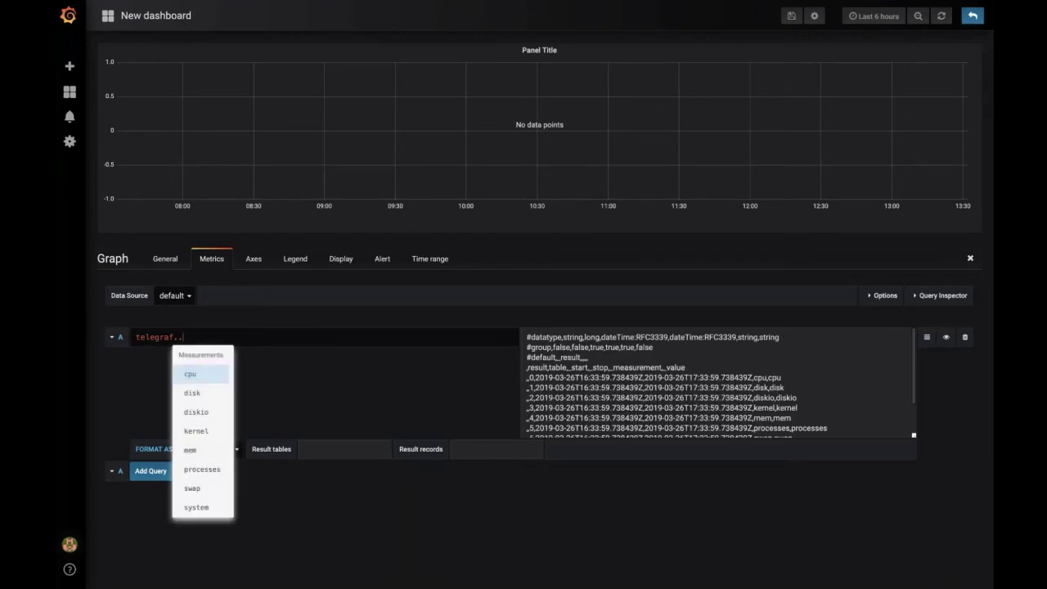
key("Down")
key("Up")
key("Return")
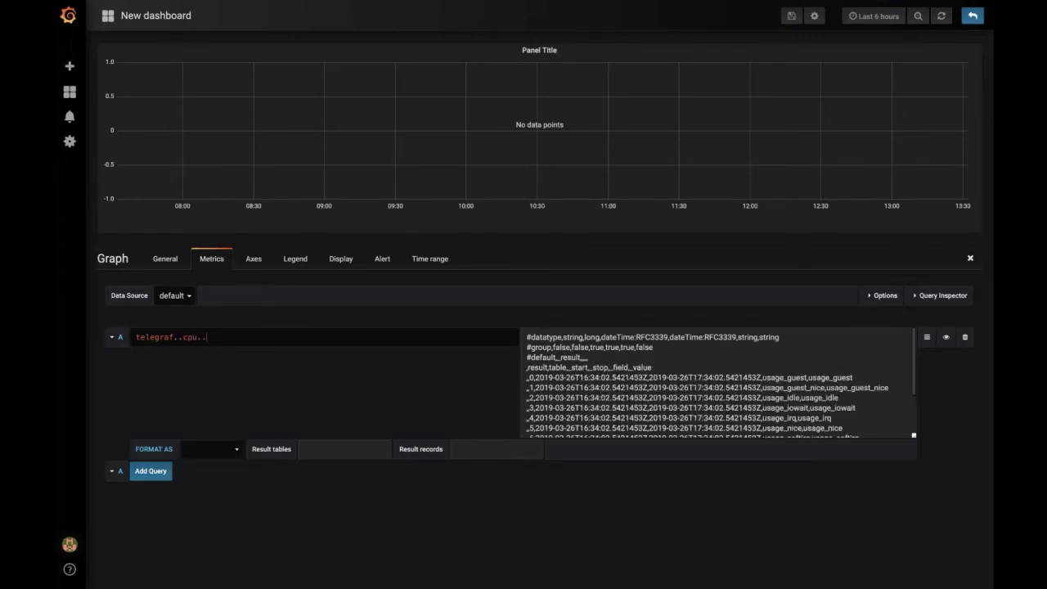
Step: Add the usage_idle field, expand to a full Flux query, and run it
key("ctrl+space")
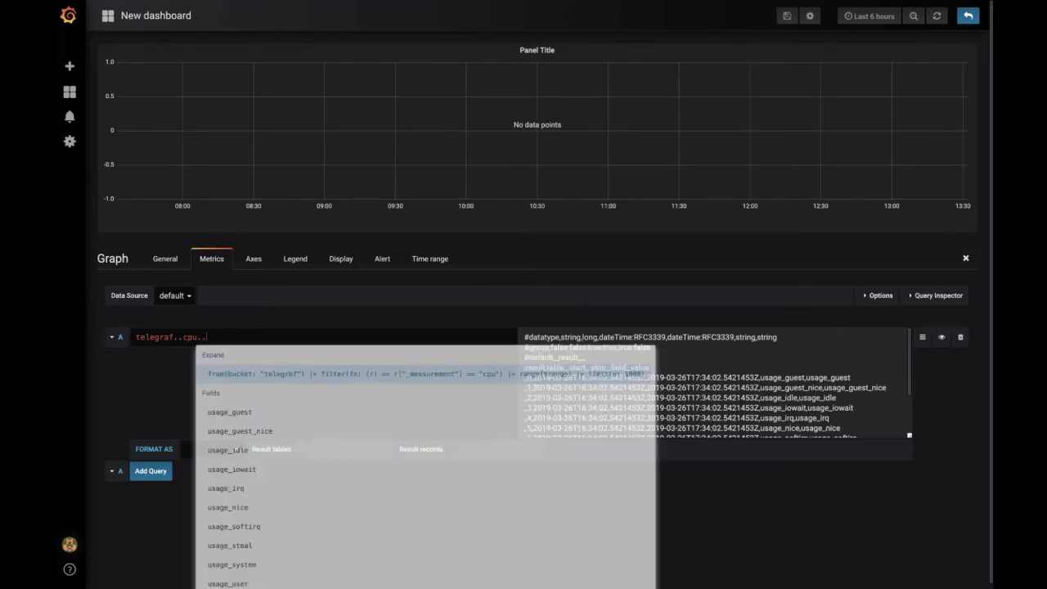
key("Down")
key("Down")
key("Down")
key("Down")
key("Down")
key("Down")
key("Up")
key("Up")
key("Up")
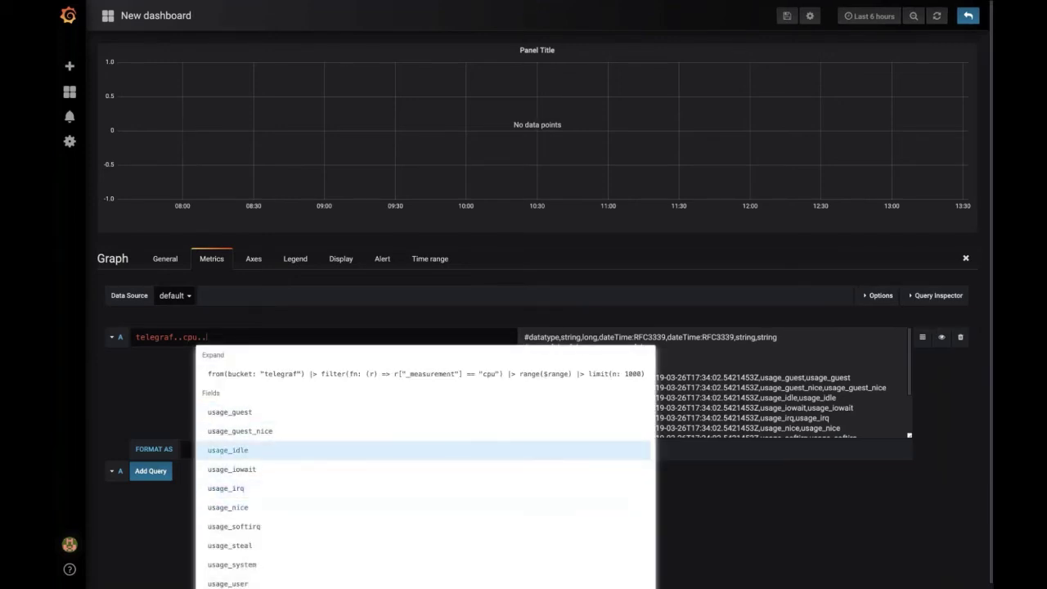
key("Return")
key("ctrl+space")
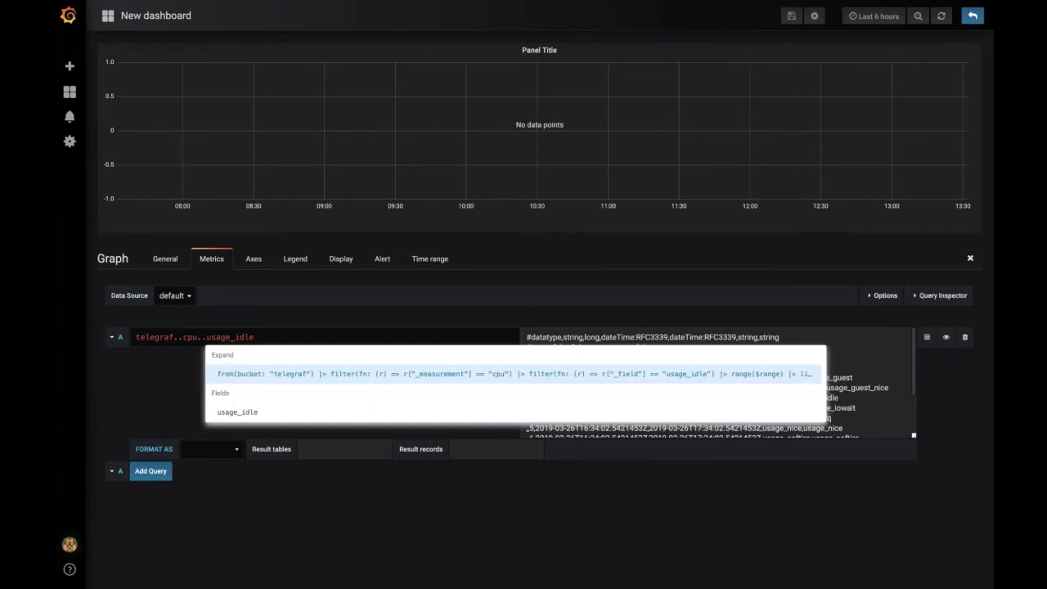
key("Return")
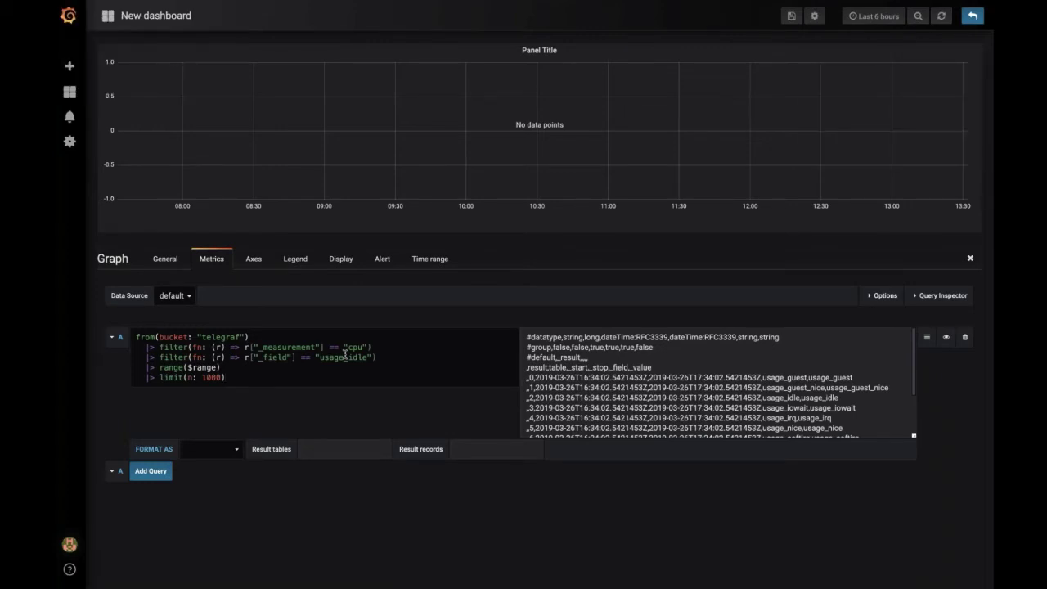
left_click(304, 371)
left_click(296, 379)
key("shift+Return")
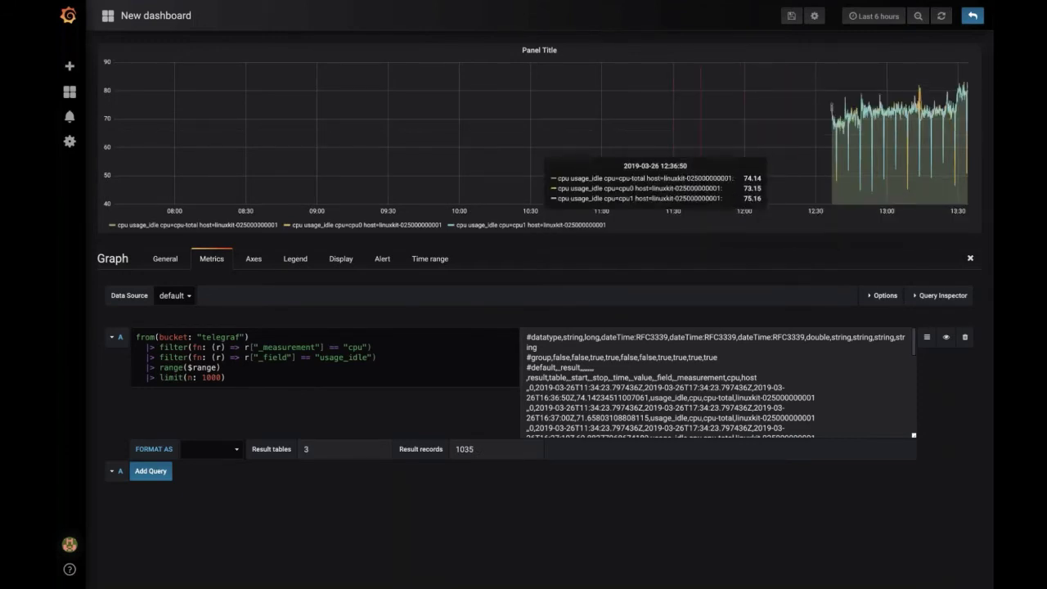
Step: Change the time range start to now-1h to show the last hour
left_click(875, 16)
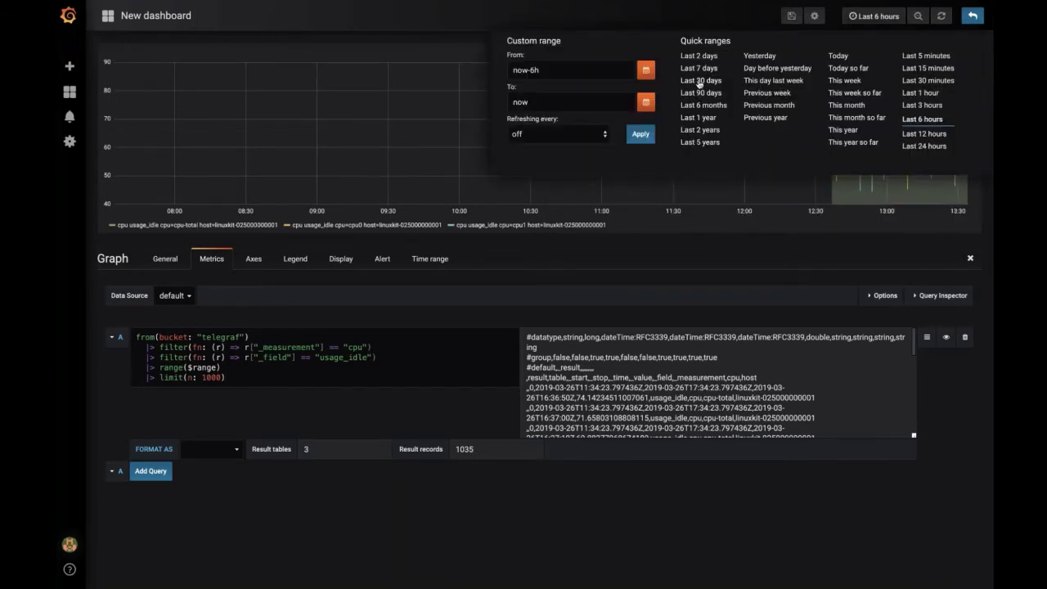
left_click(544, 70)
key("BackSpace")
key("BackSpace")
type("1h")
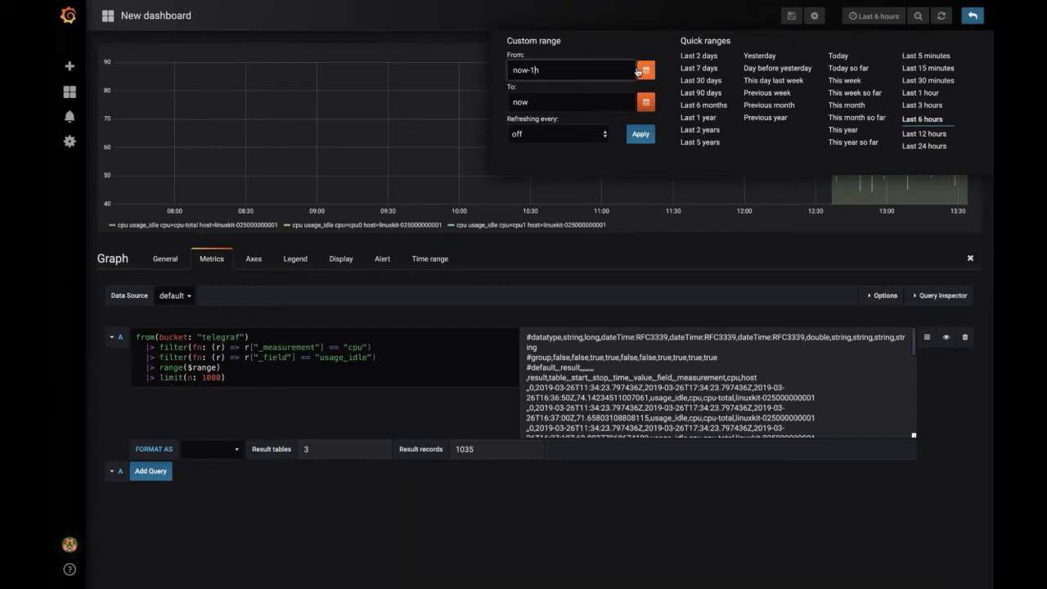
triple_click(558, 69)
key("Return")
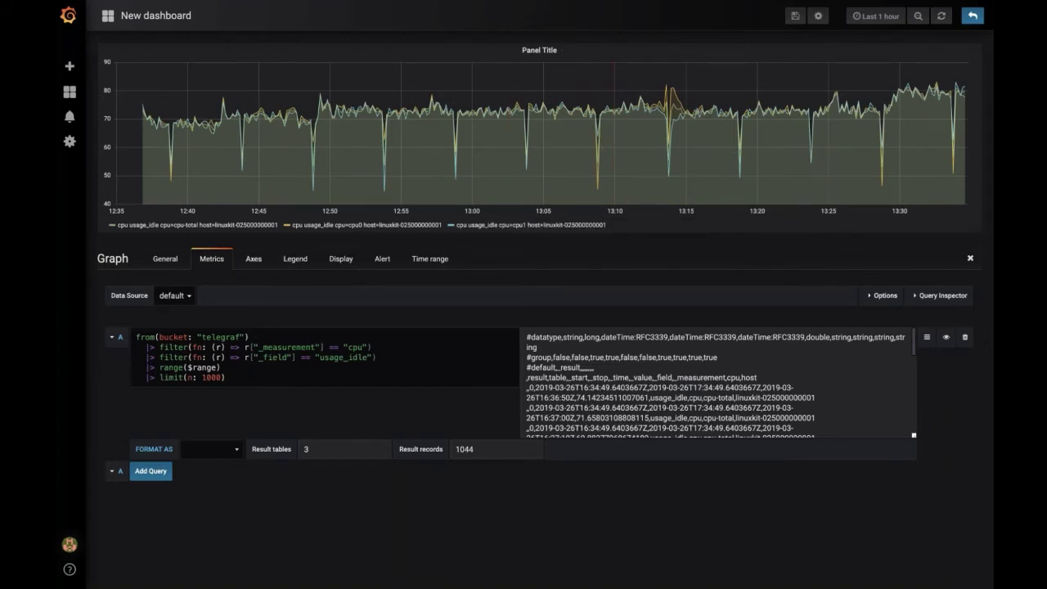
Step: Set the left Y axis unit to time > duration (s)
left_click(253, 258)
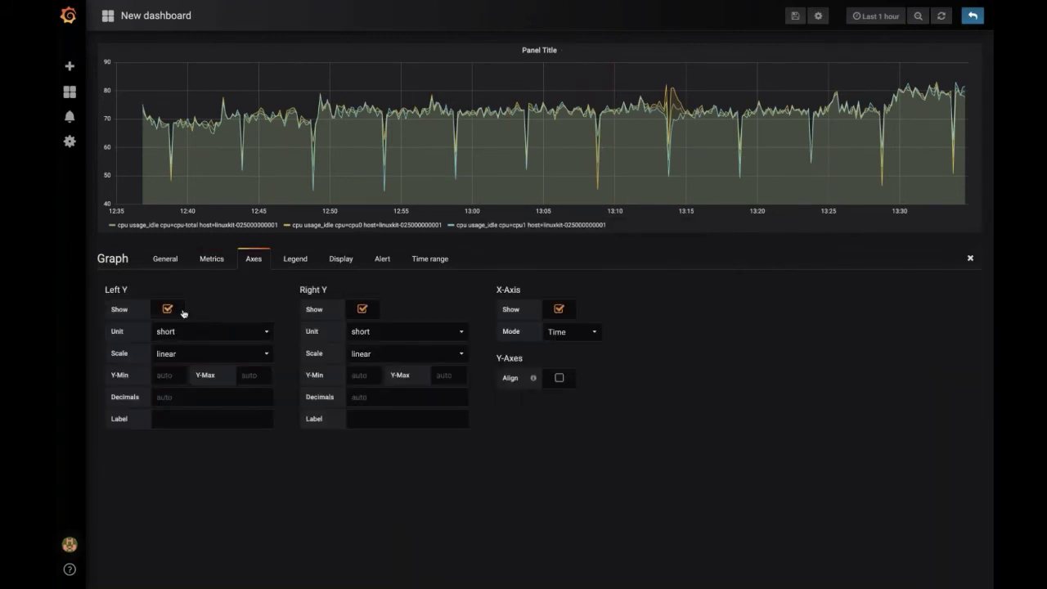
left_click(168, 309)
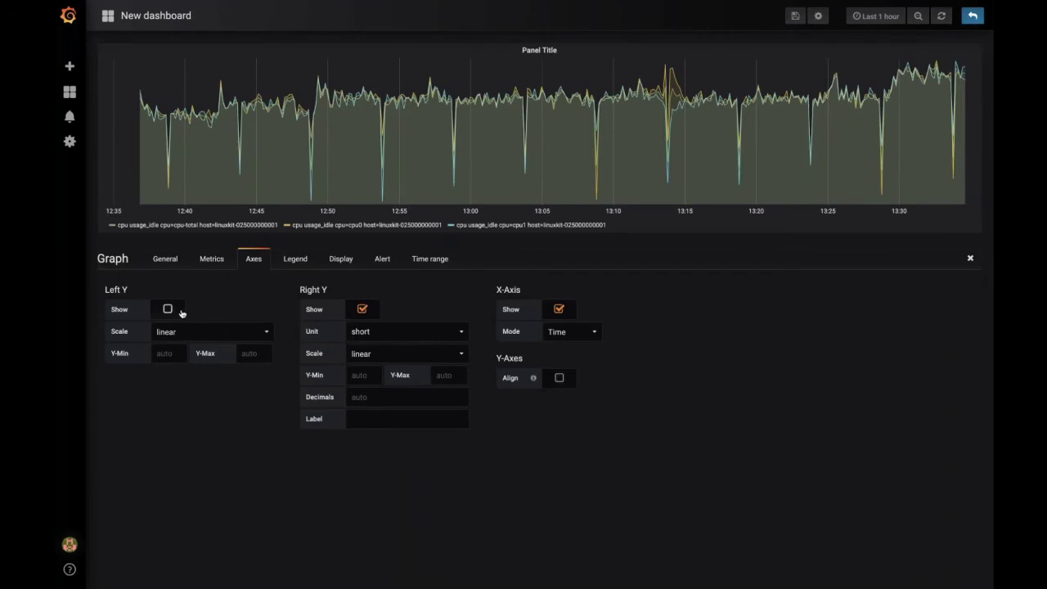
left_click(181, 311)
left_click(177, 333)
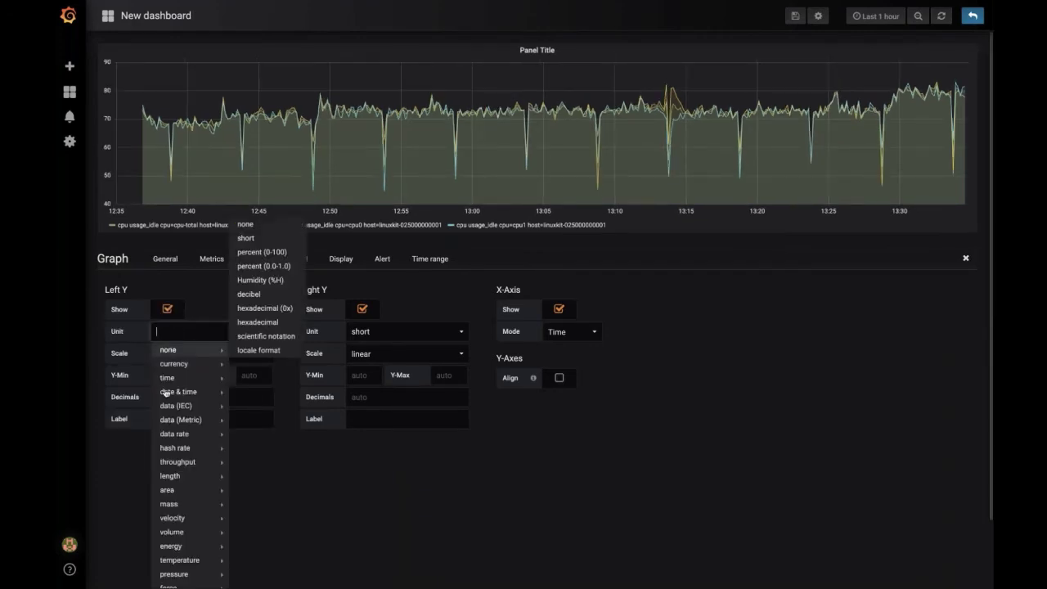
mouse_move(193, 382)
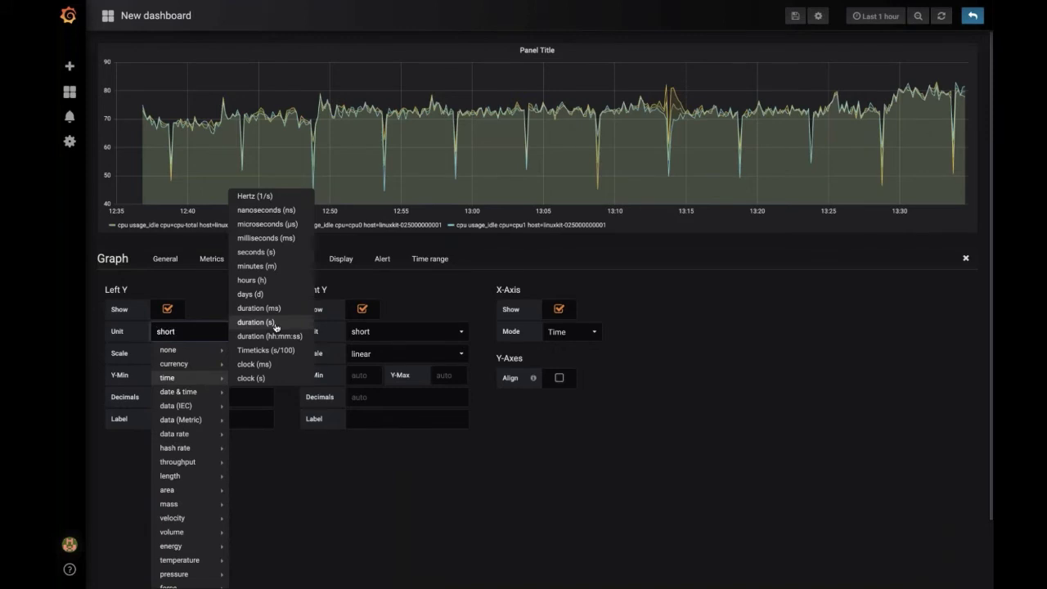
left_click(256, 322)
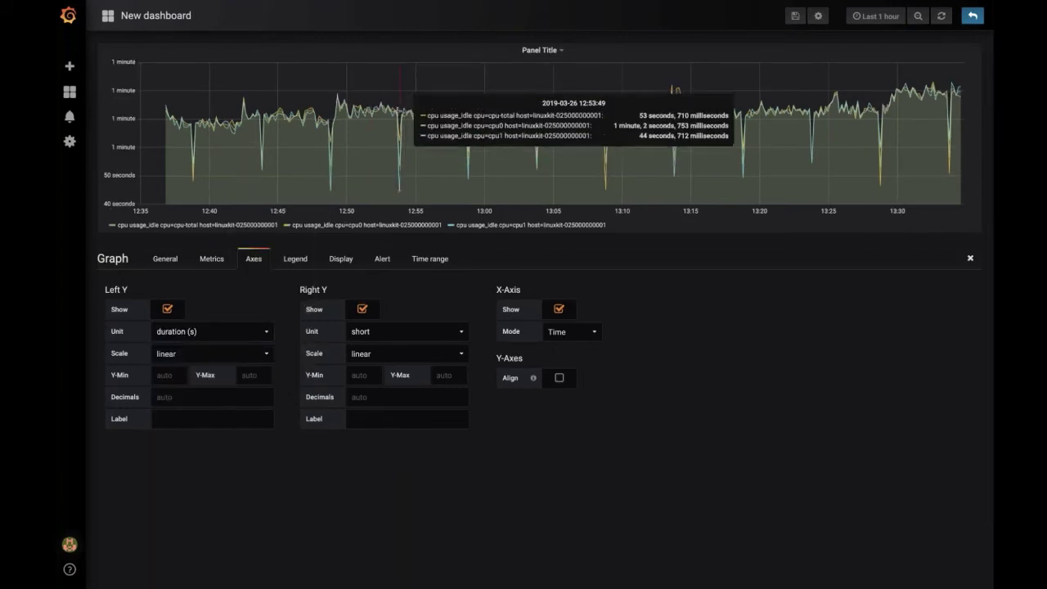
Step: Try a log base 2 scale on the left Y axis, then keep it linear
left_click(200, 355)
left_click(198, 368)
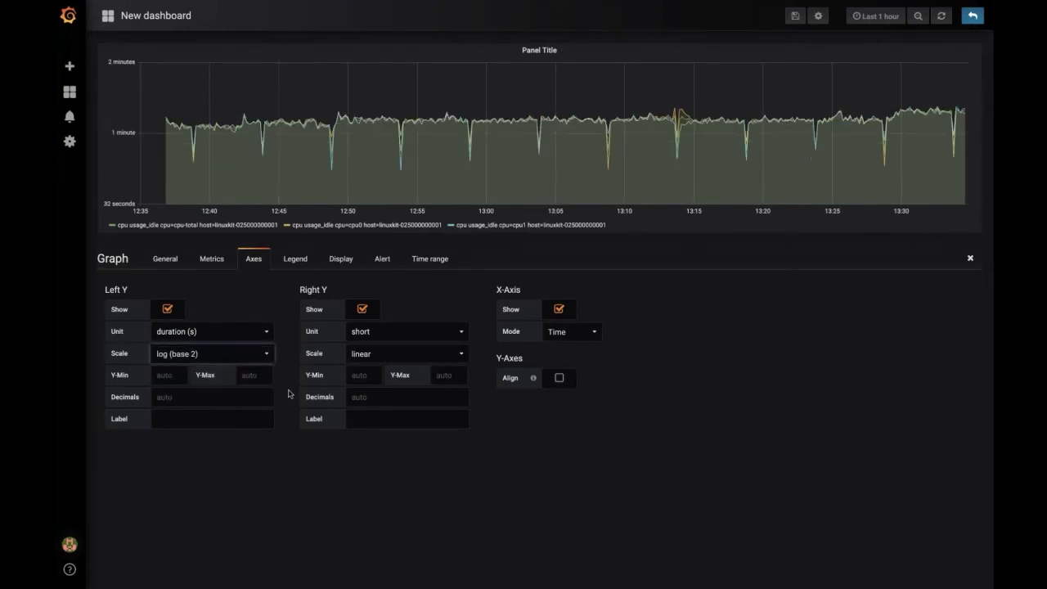
left_click(265, 355)
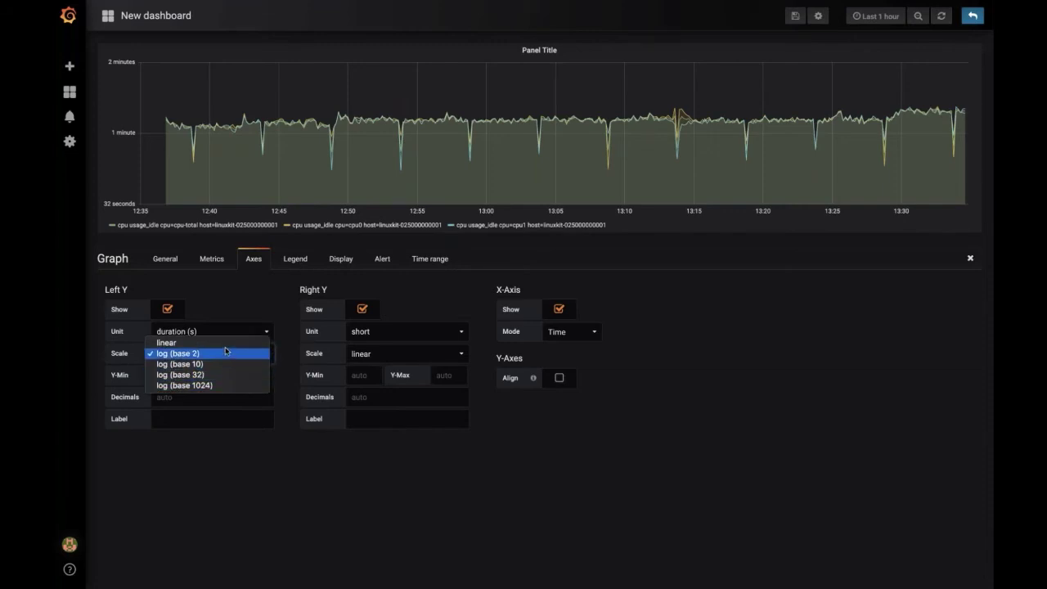
key("Escape")
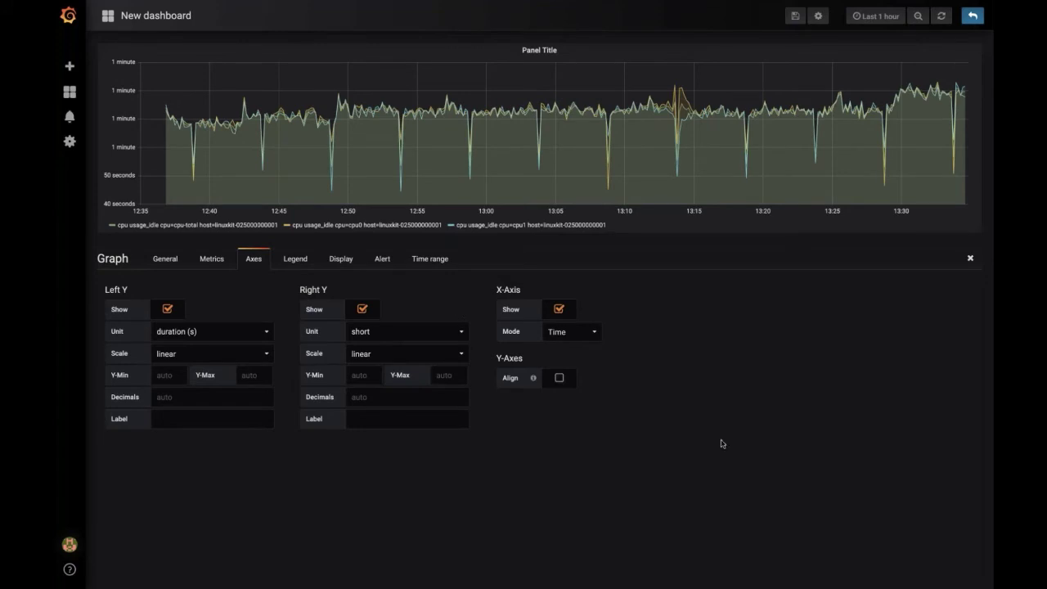
left_click(289, 259)
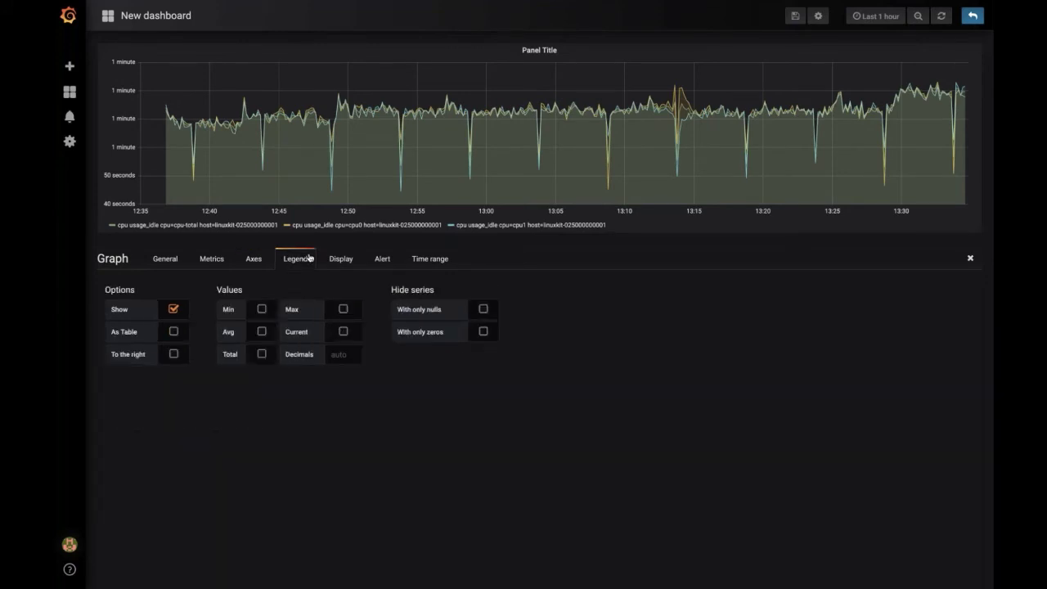
Step: Show the legend as a table on the right, trying min, avg, total, max and current columns
left_click(174, 332)
left_click(174, 354)
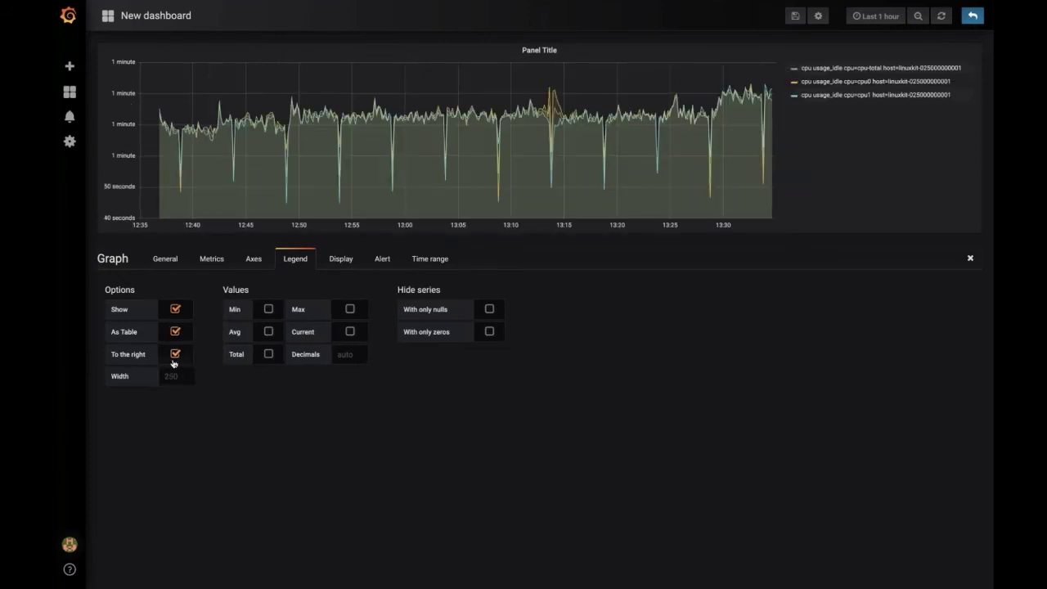
left_click(270, 309)
left_click(269, 332)
left_click(268, 354)
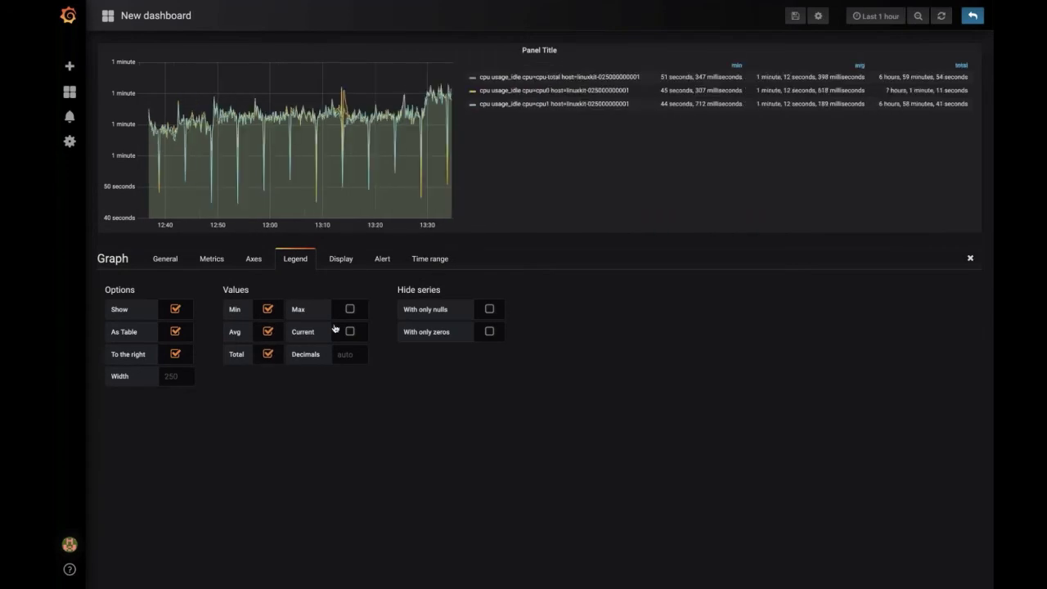
left_click(349, 309)
left_click(350, 331)
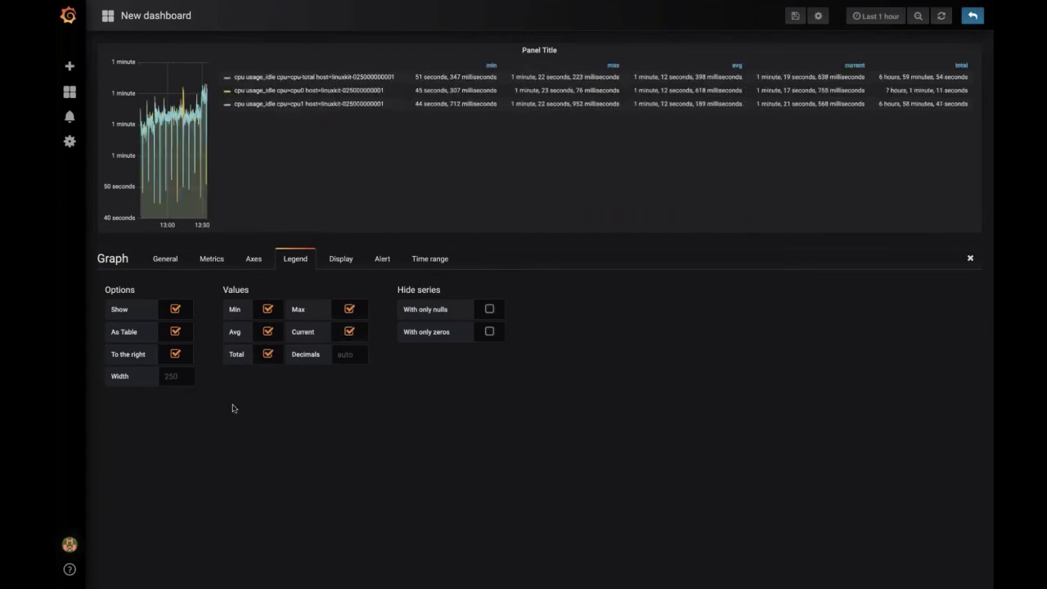
Step: Uncheck every legend value column so only the three usage_idle series names remain
left_click(176, 311)
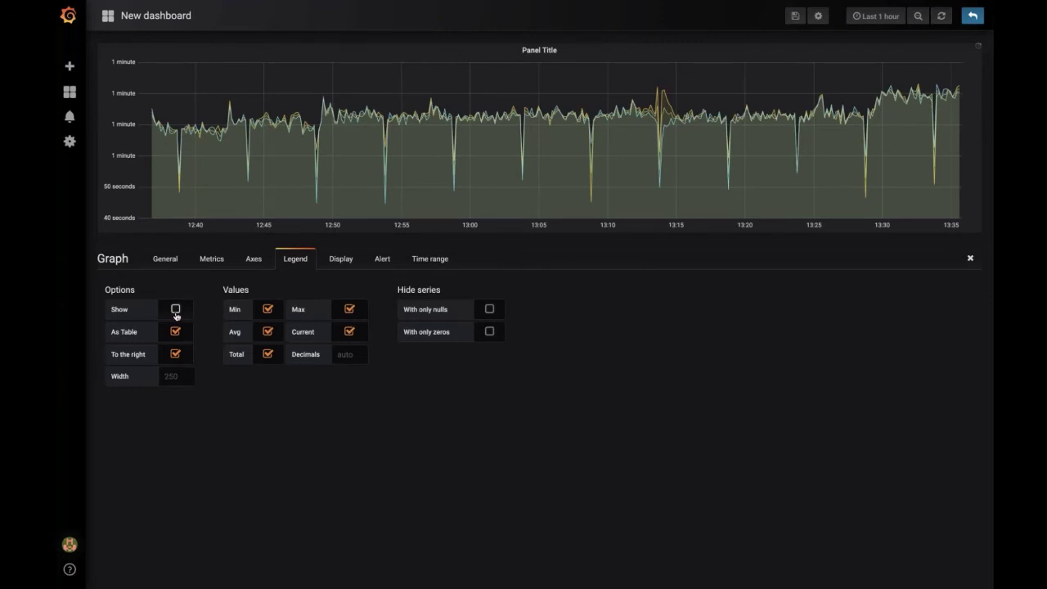
left_click(176, 311)
left_click(268, 309)
left_click(268, 331)
left_click(268, 354)
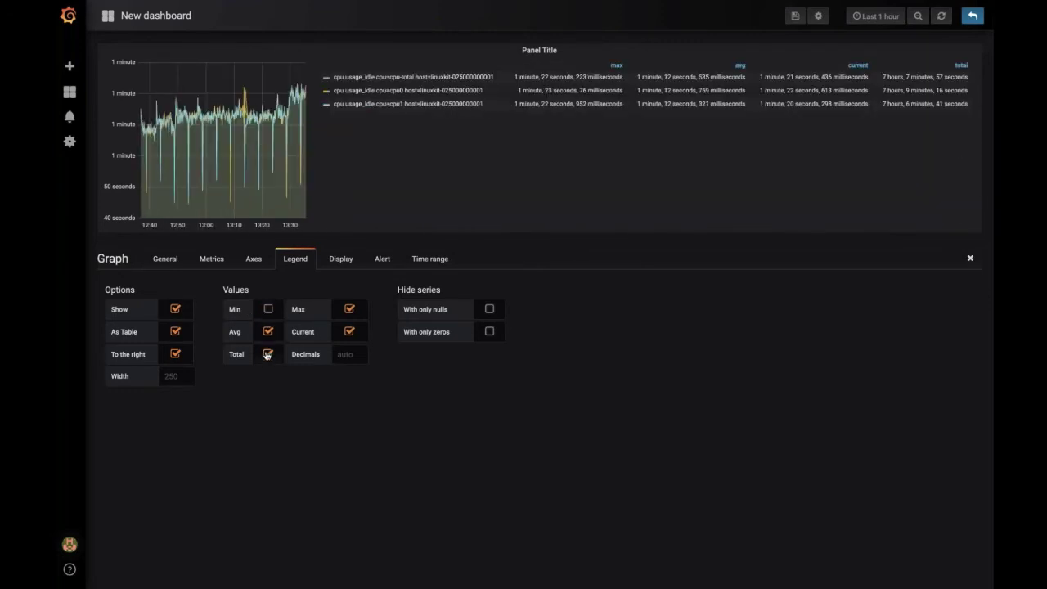
left_click(269, 332)
left_click(270, 332)
left_click(350, 332)
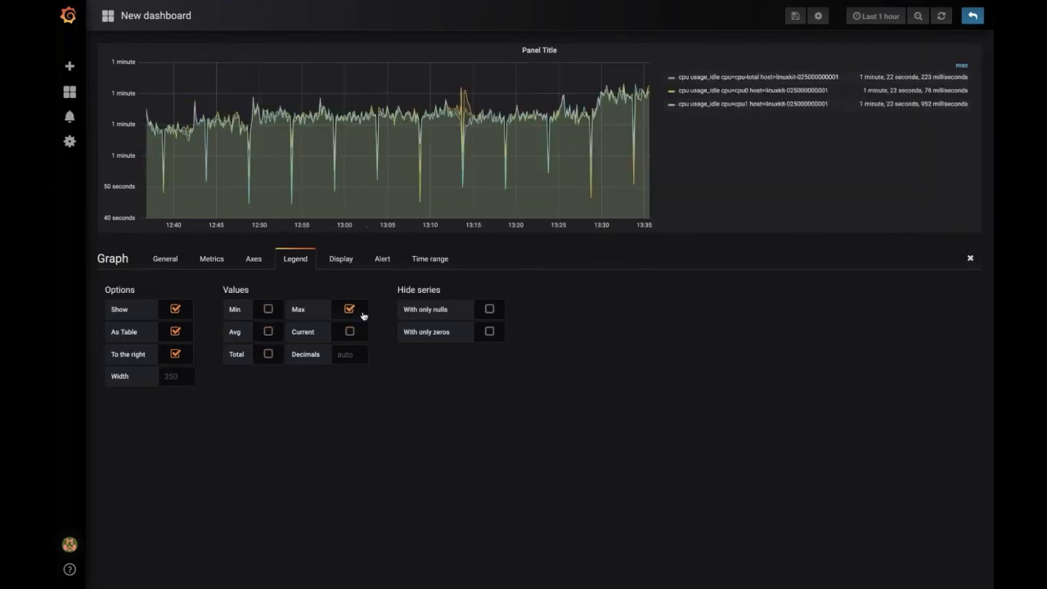
left_click(349, 310)
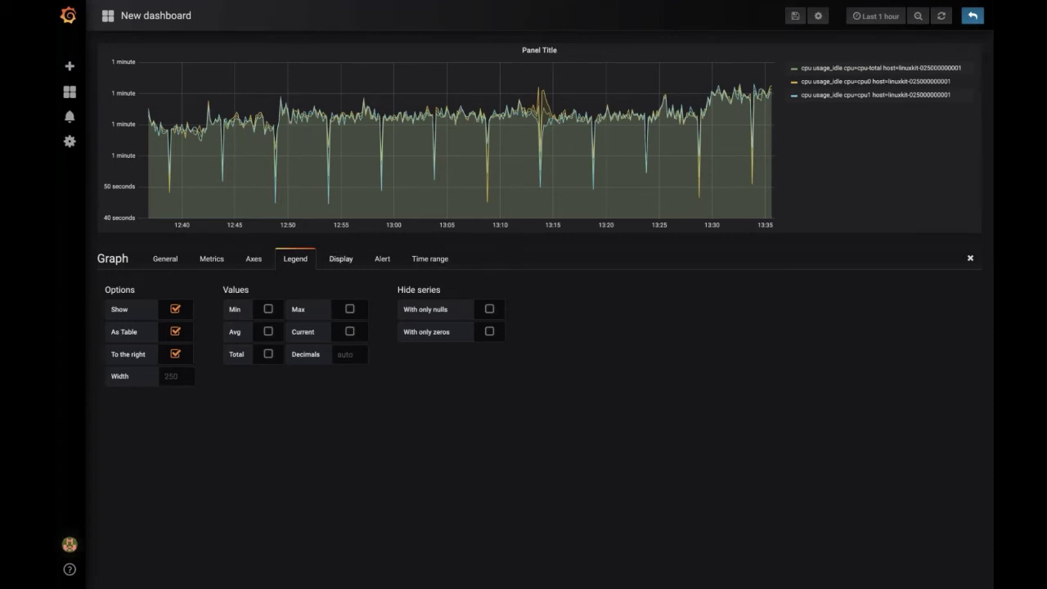
left_click(341, 258)
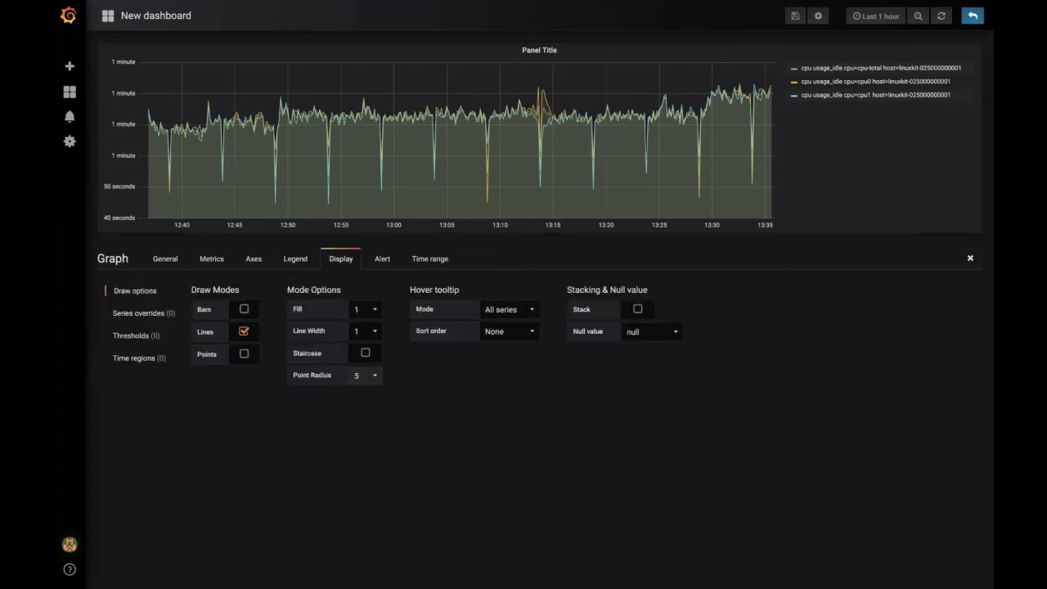
Step: Reopen the graph panel editor and uncheck the Legend tab's To the right option to put the legend below the plot
left_click(170, 265)
left_click(229, 263)
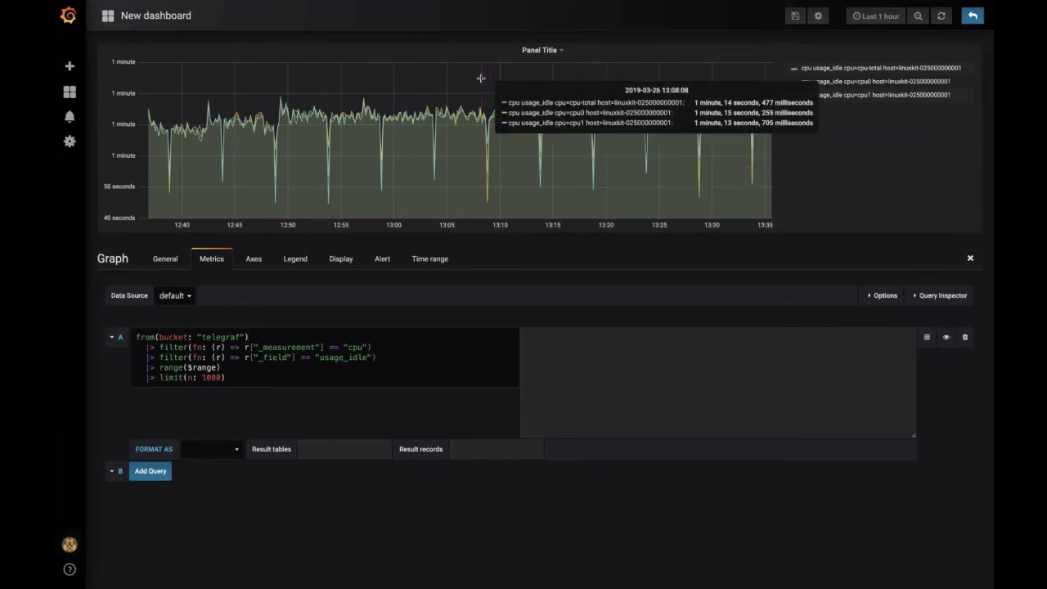
key("Escape")
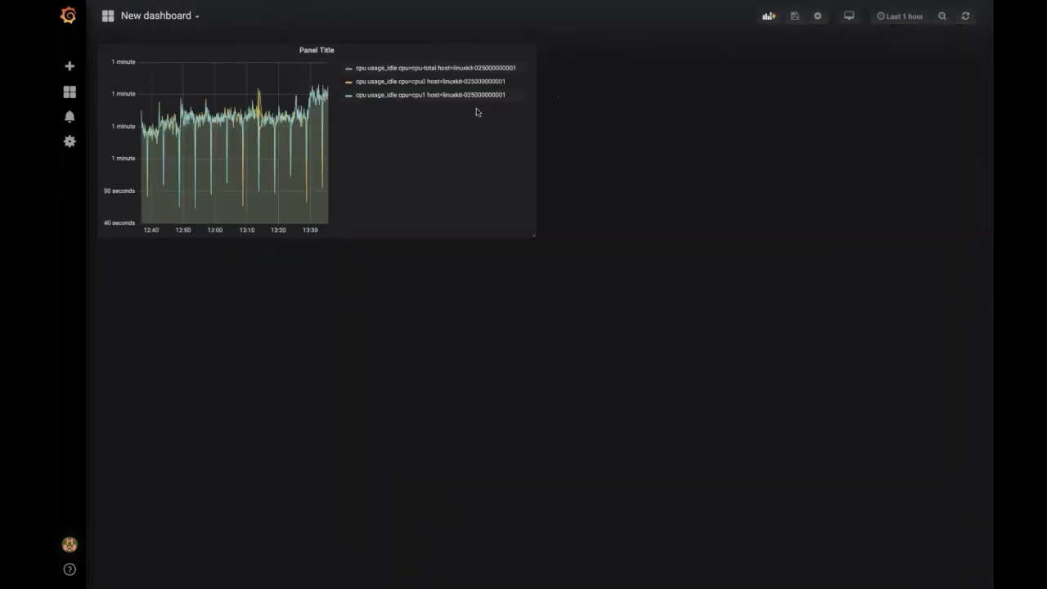
left_click(316, 49)
left_click(306, 84)
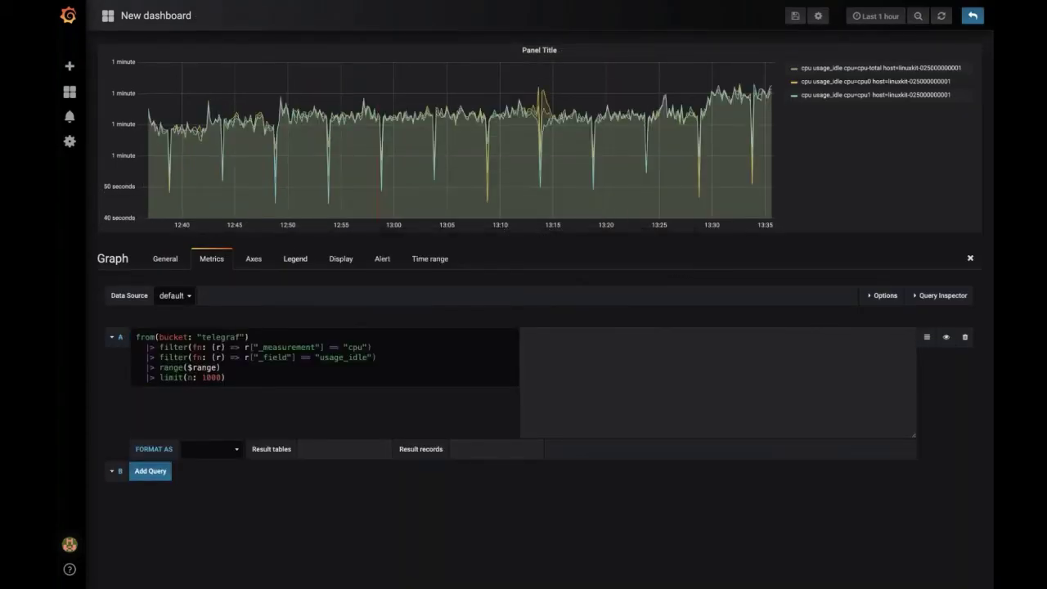
left_click(296, 258)
left_click(173, 353)
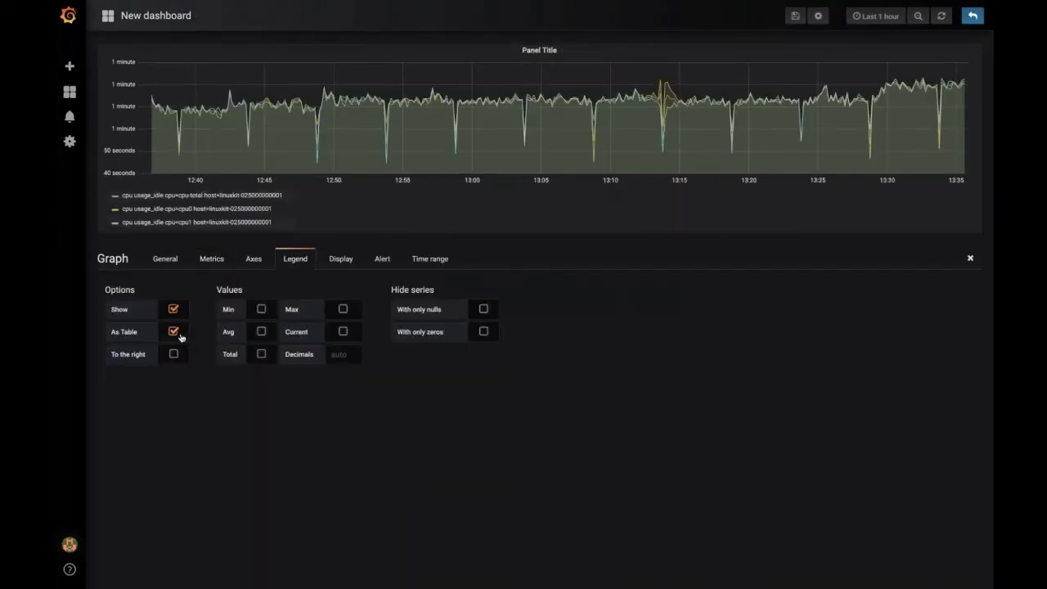
key("Escape")
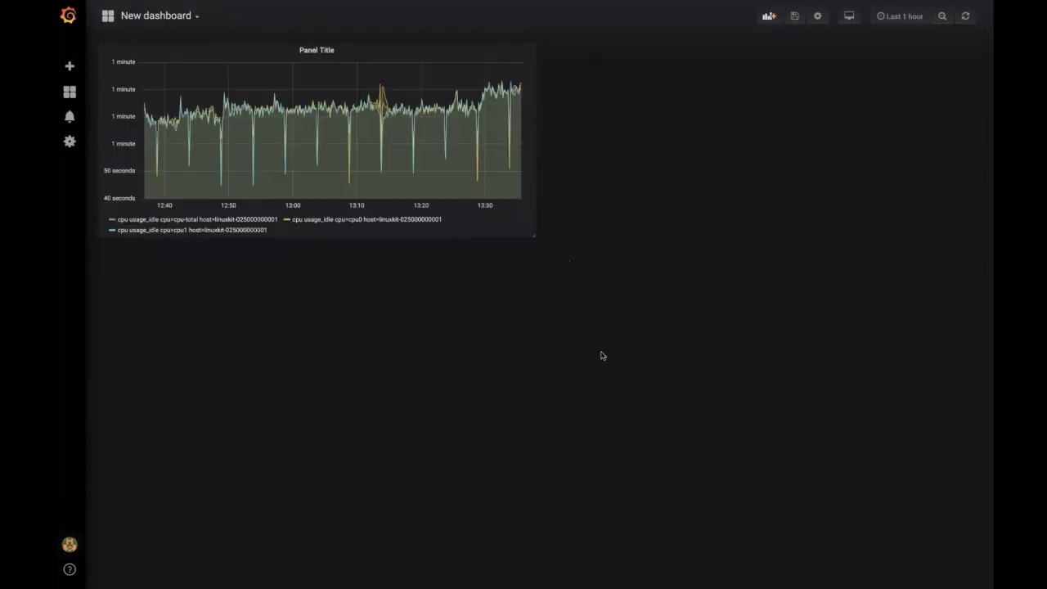
Step: Add a Singlestat panel above the CPU graph and open it in the panel editor
left_click(766, 16)
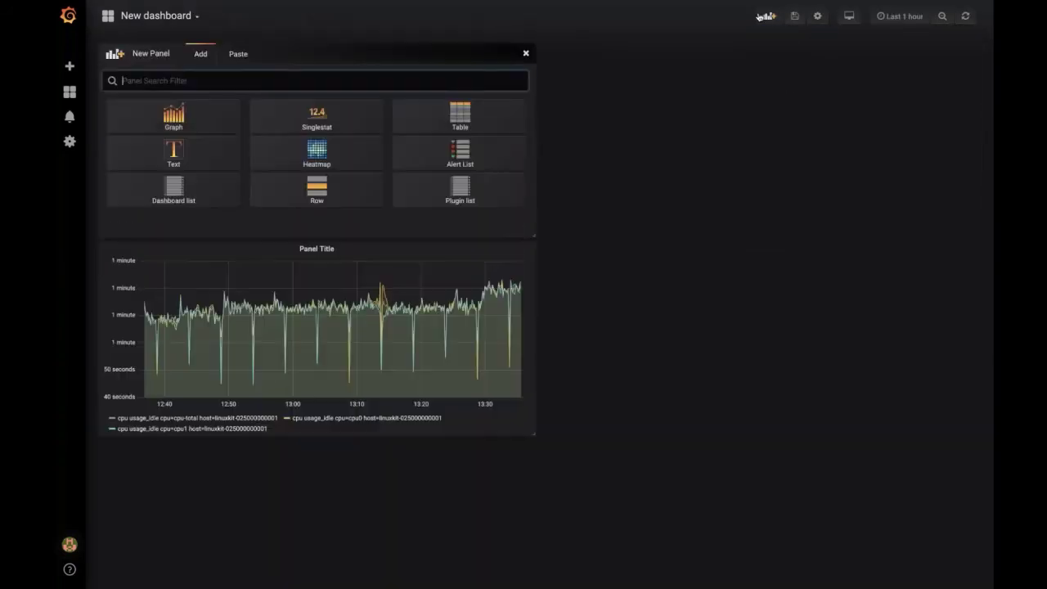
left_click(316, 119)
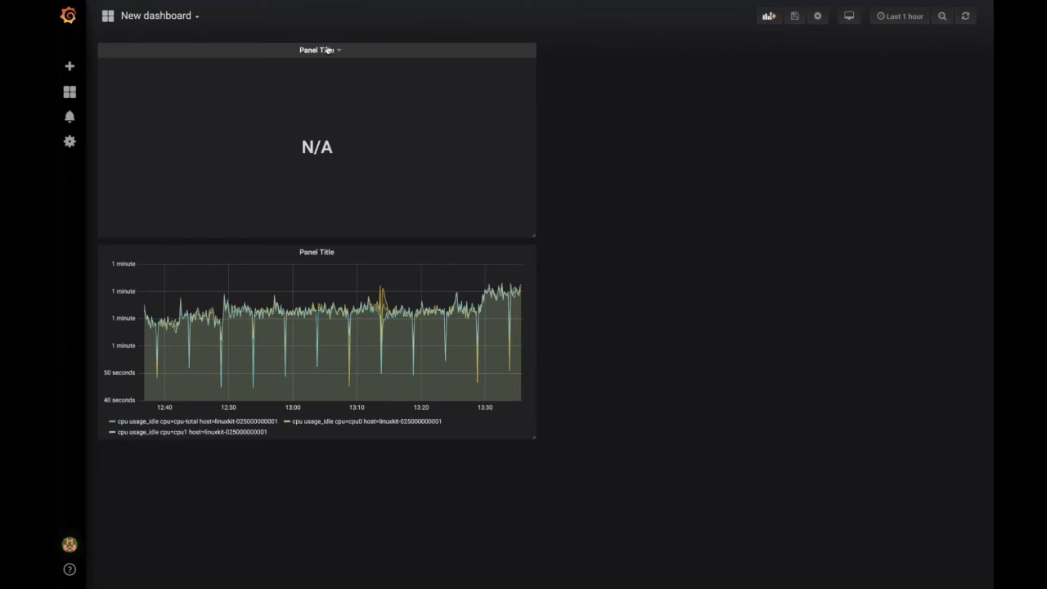
left_click(327, 50)
left_click(299, 86)
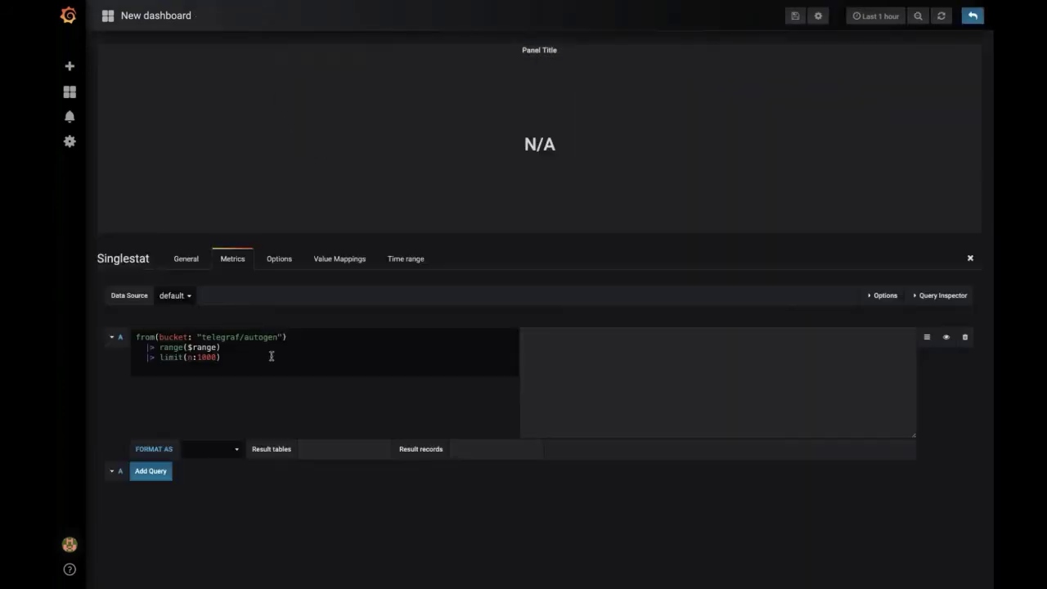
Step: Replace query A with telegraf..system..n_cpus and expand it into a full Flux query
key("ctrl+a")
key("BackSpace")
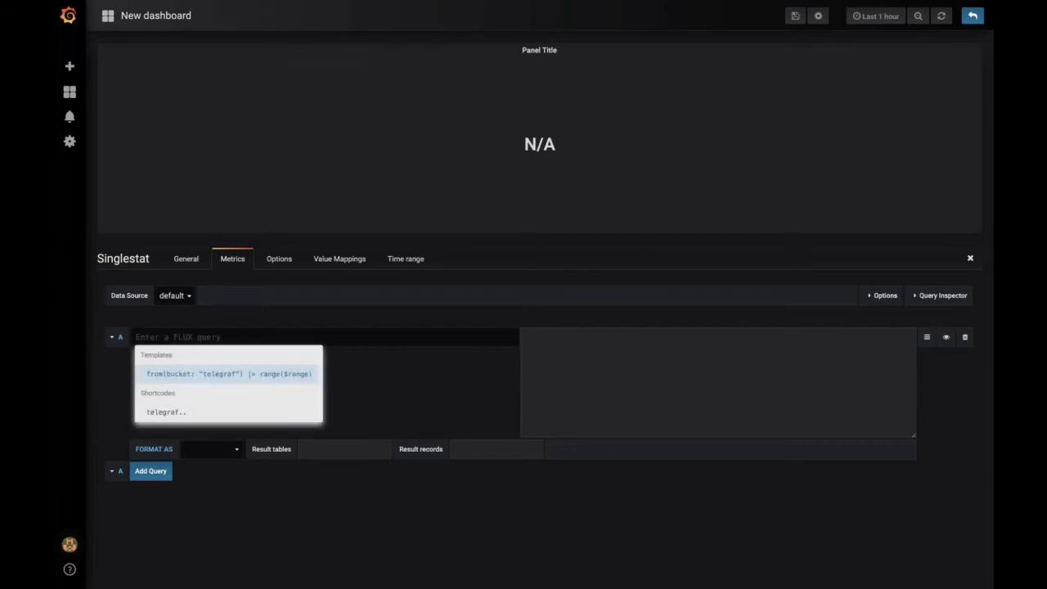
type("telegraf..")
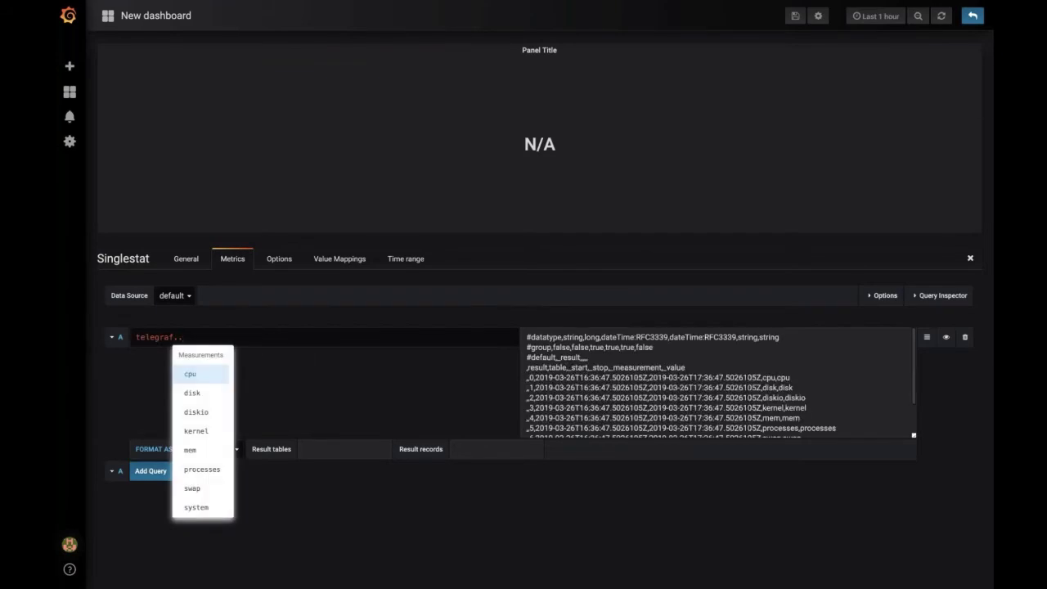
key("Return")
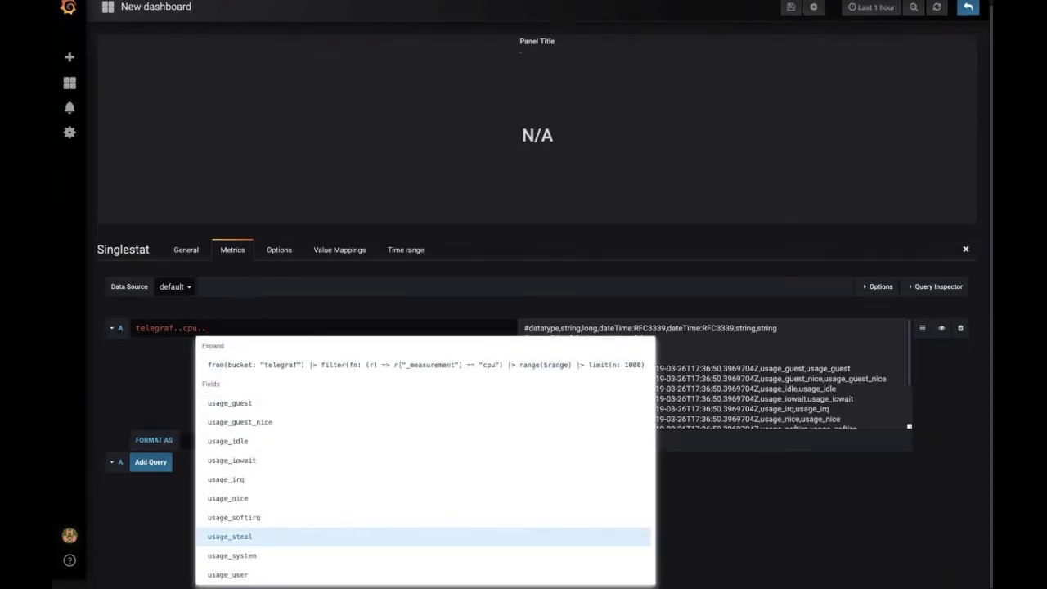
scroll(354, 572, "down", 1)
scroll(369, 559, "up", 1)
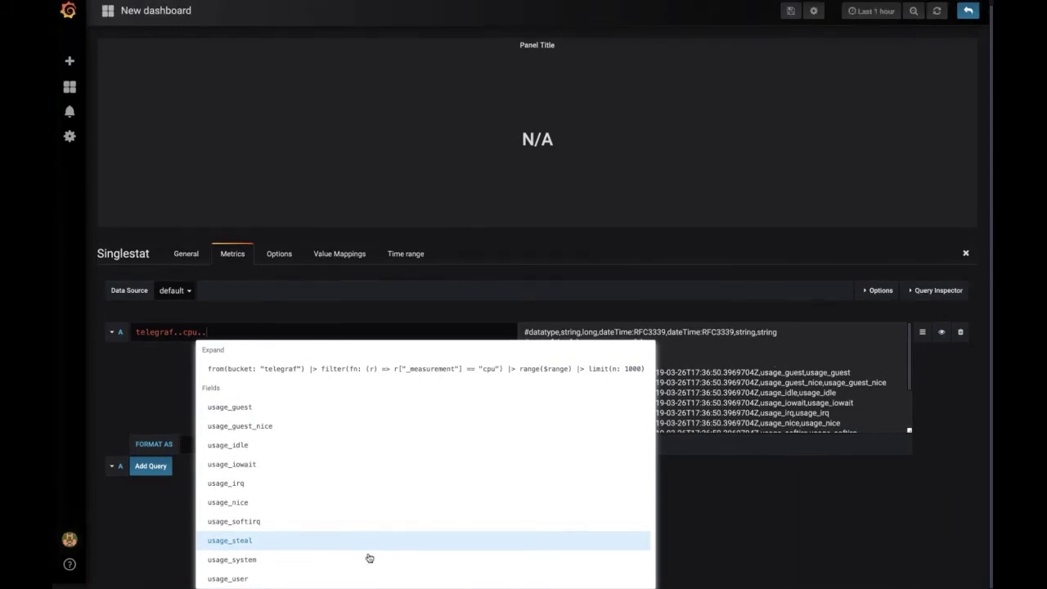
key("BackSpace")
key("BackSpace")
key("BackSpace")
key("BackSpace")
key("BackSpace")
type("syst")
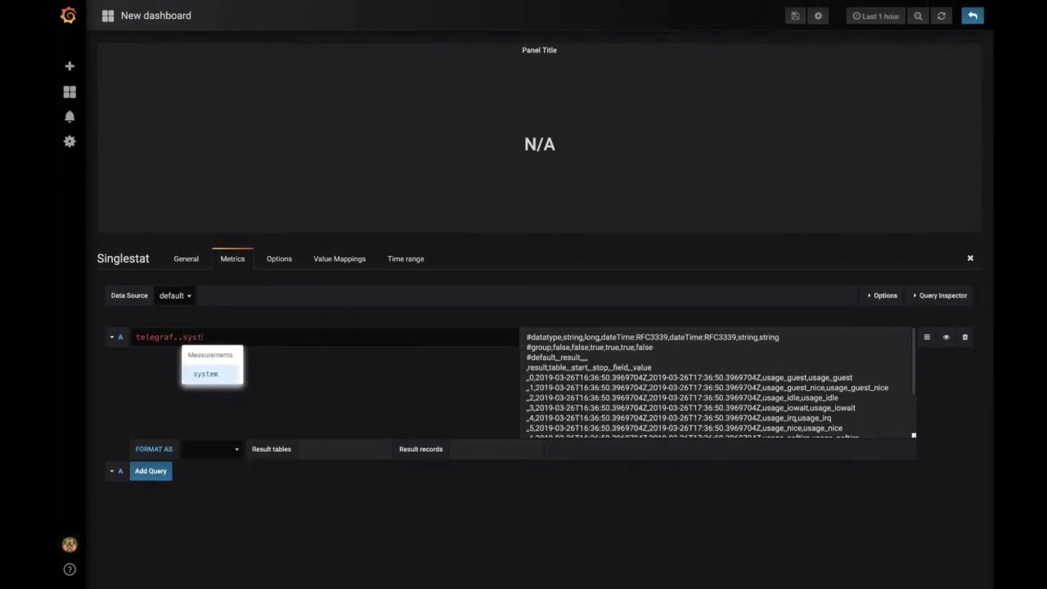
key("Tab")
type("..")
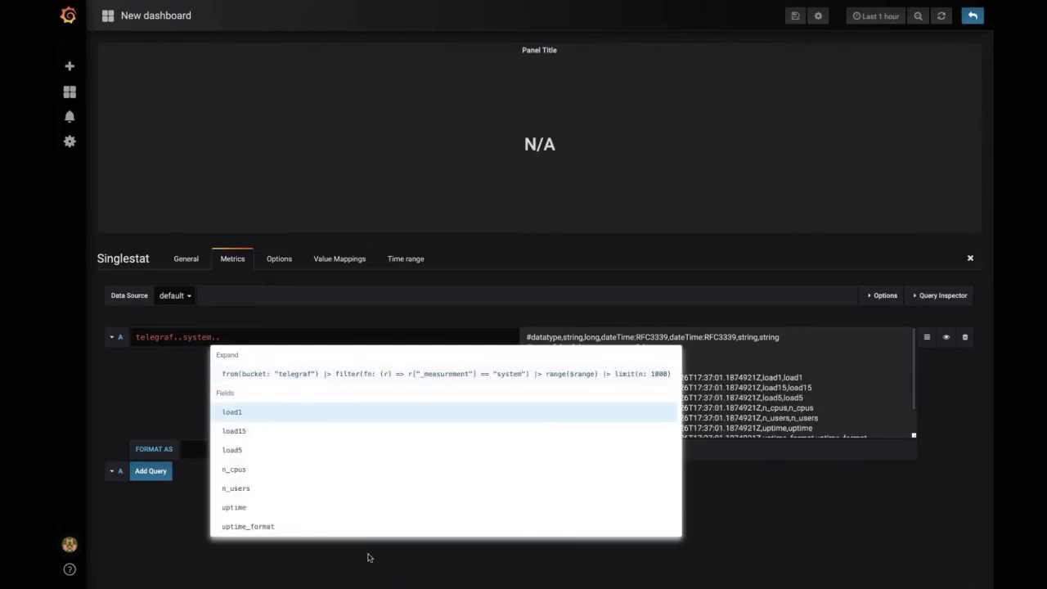
key("Down")
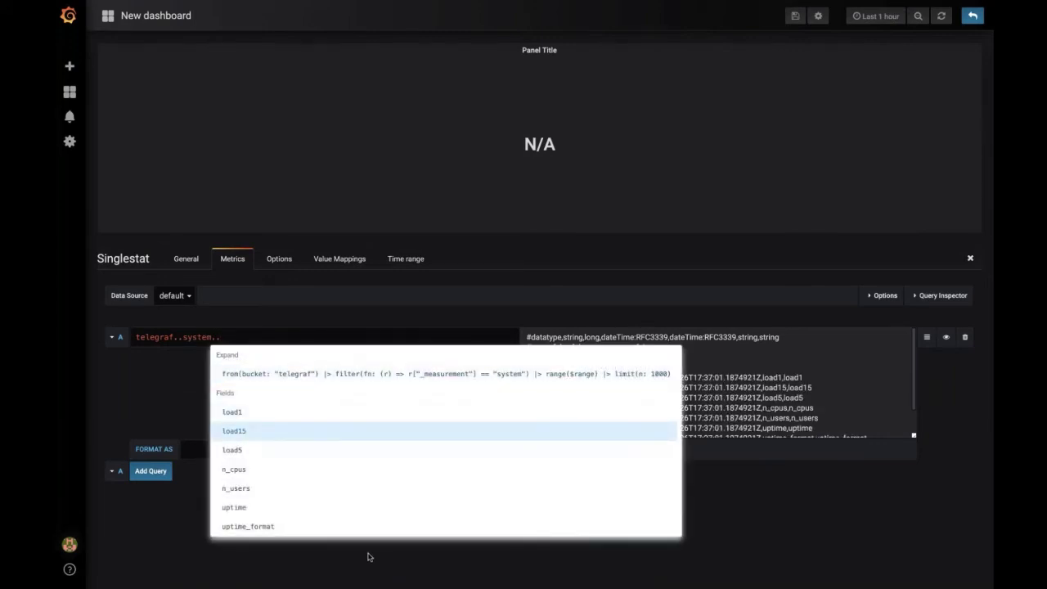
key("Down")
key("Down")
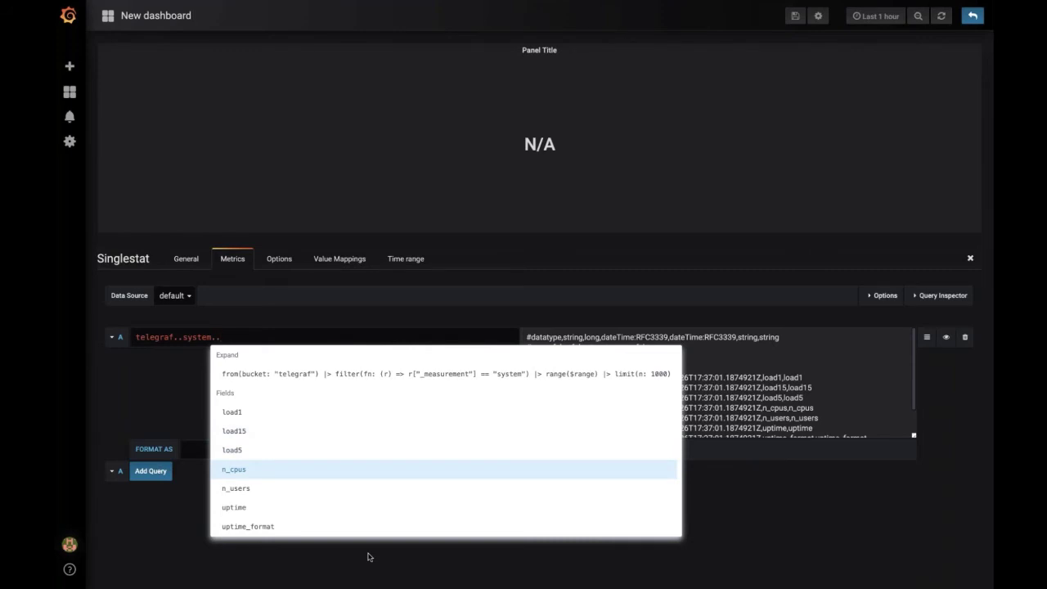
key("Tab")
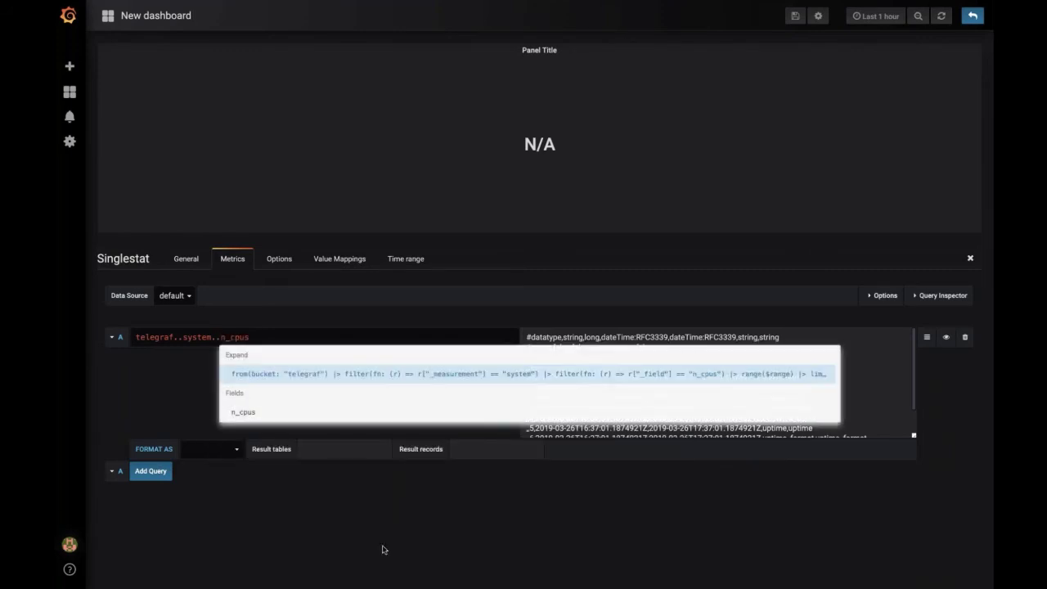
key("Tab")
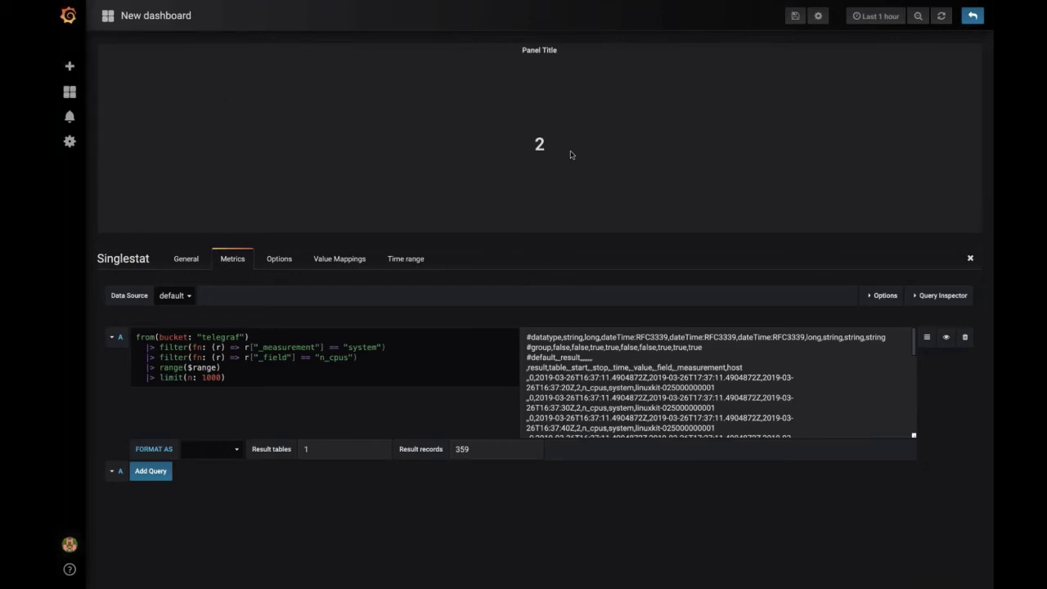
Step: Review the from(bucket: "telegraf"), n_cpus filter and limit(n: 1000) lines, then return to the dashboard
left_click_drag(567, 151, 541, 149)
left_click(579, 503)
scroll(641, 386, "down", 15)
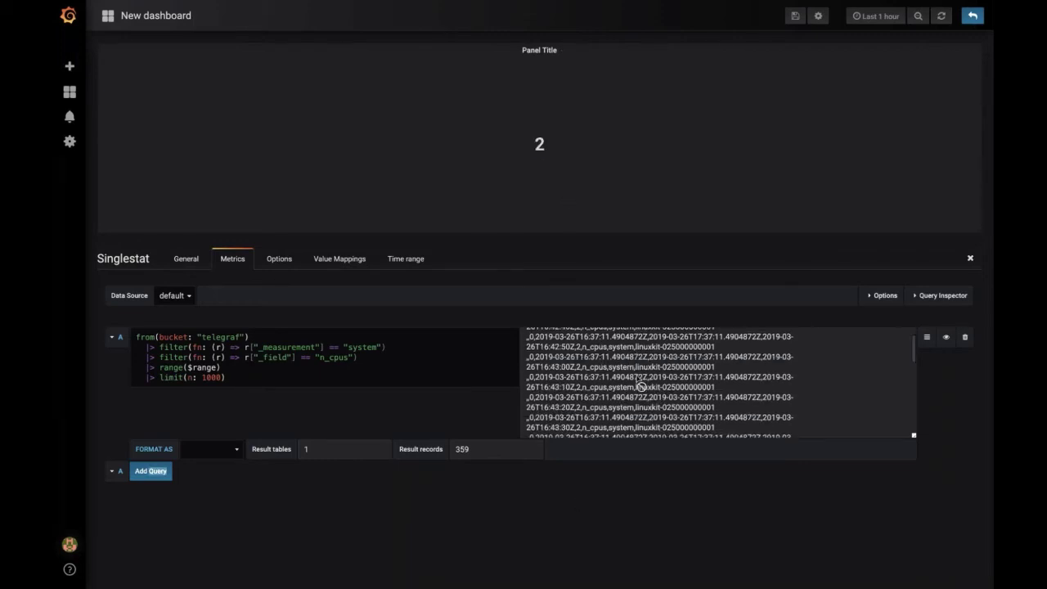
triple_click(433, 376)
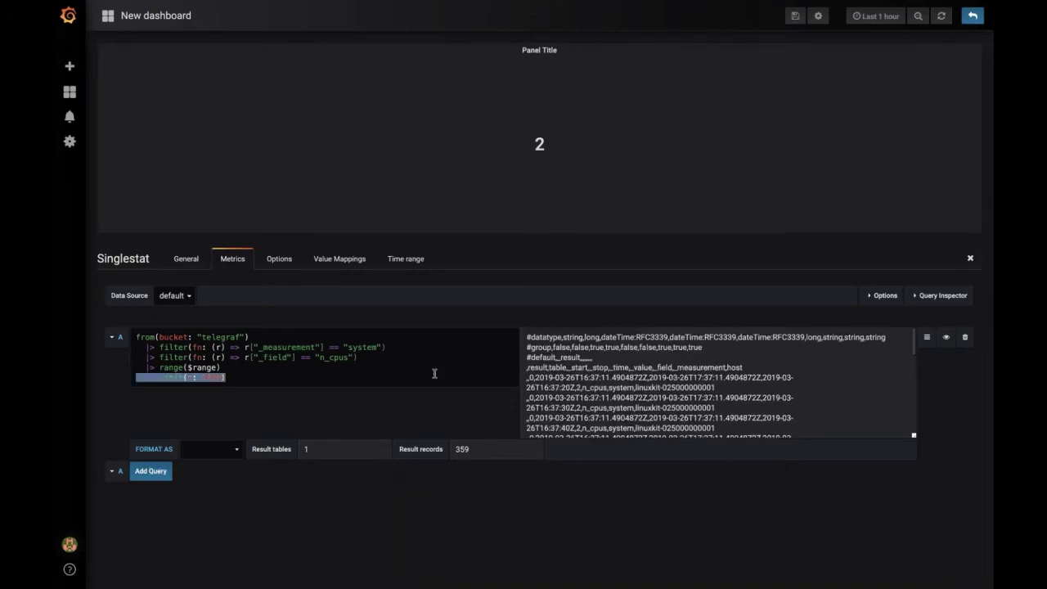
triple_click(445, 333)
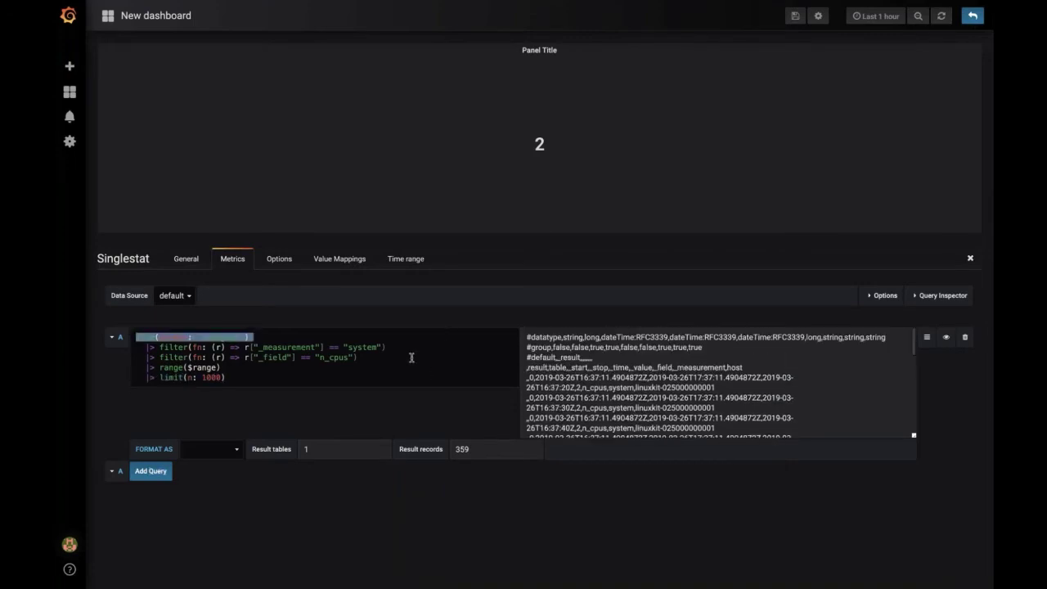
triple_click(411, 357)
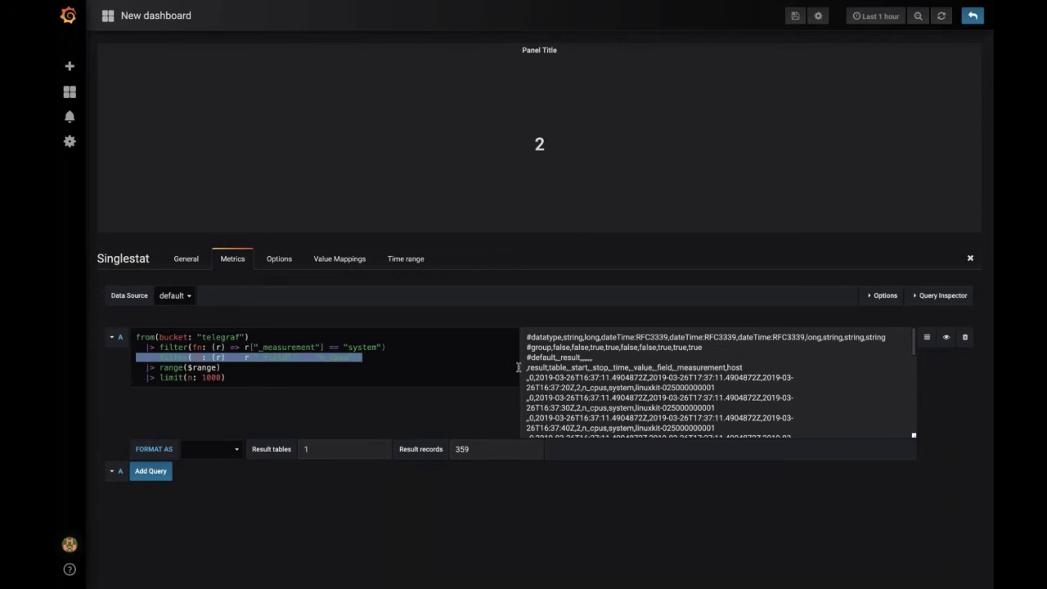
key("Escape")
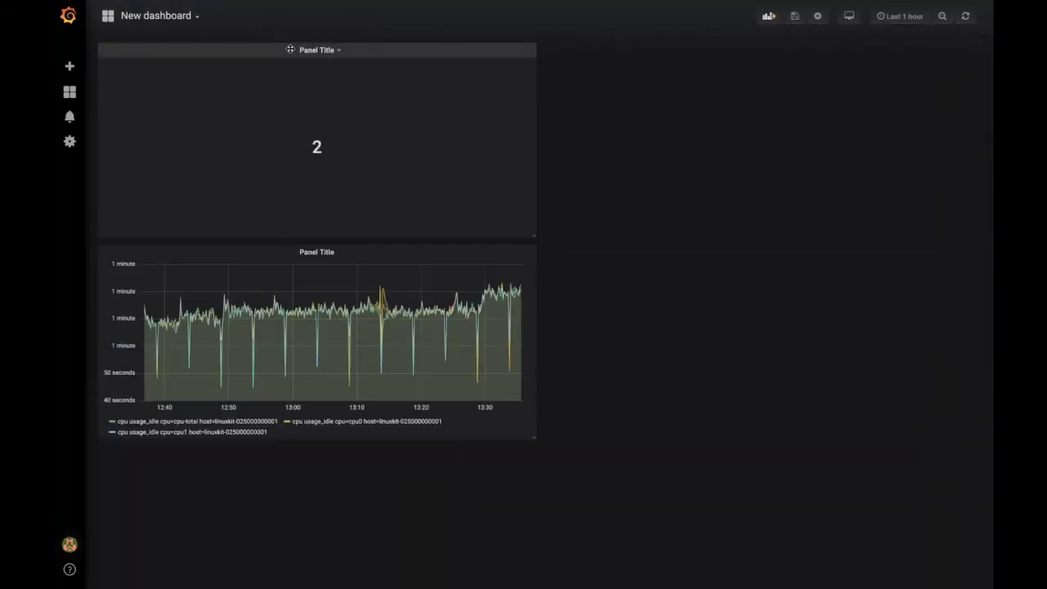
Step: Move the 2 stat panel to the top-left and shrink it to a wide, short size
left_click_drag(290, 49, 690, 267)
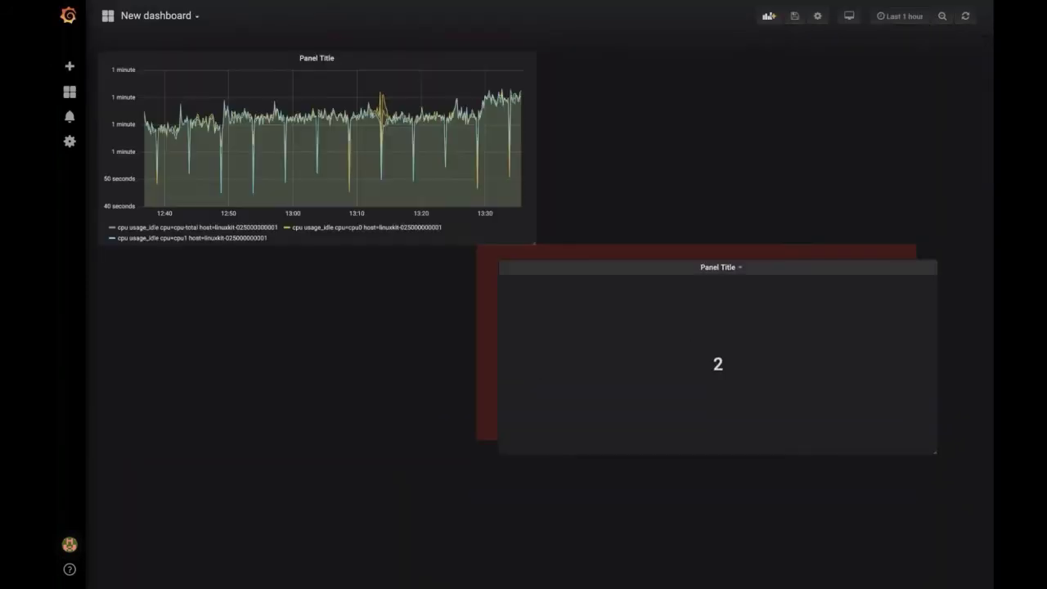
left_click_drag(604, 285, 420, 363)
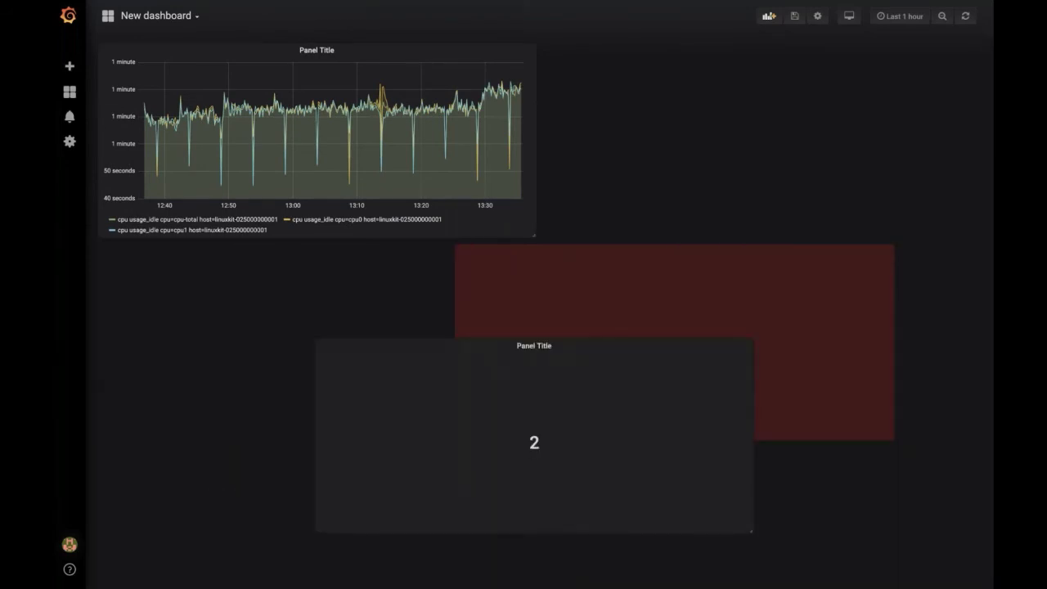
left_click_drag(354, 347, 524, 278)
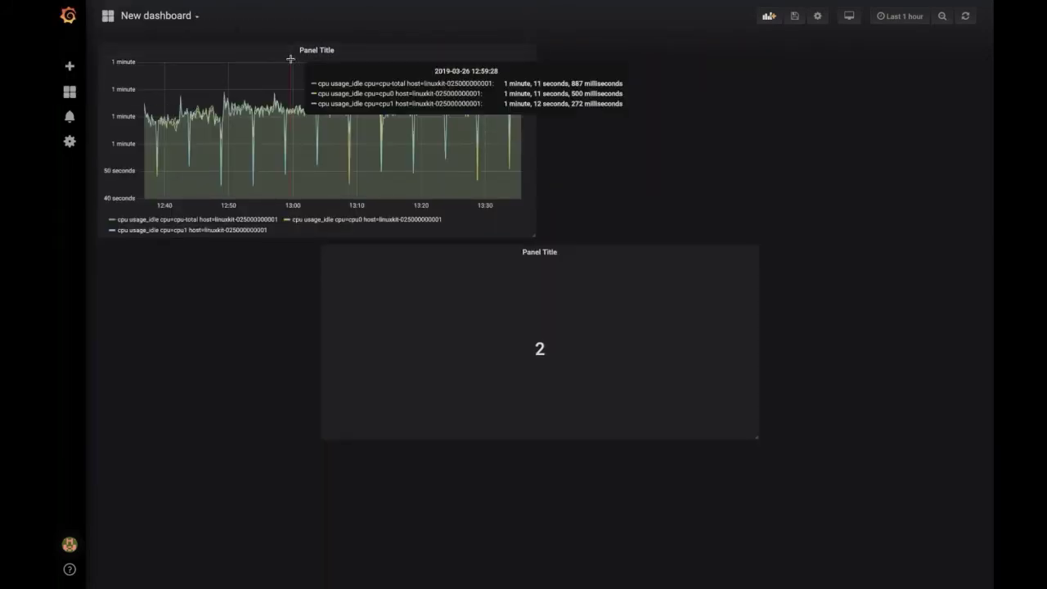
left_click_drag(286, 52, 315, 47)
left_click_drag(751, 438, 612, 303)
left_click_drag(482, 248, 295, 33)
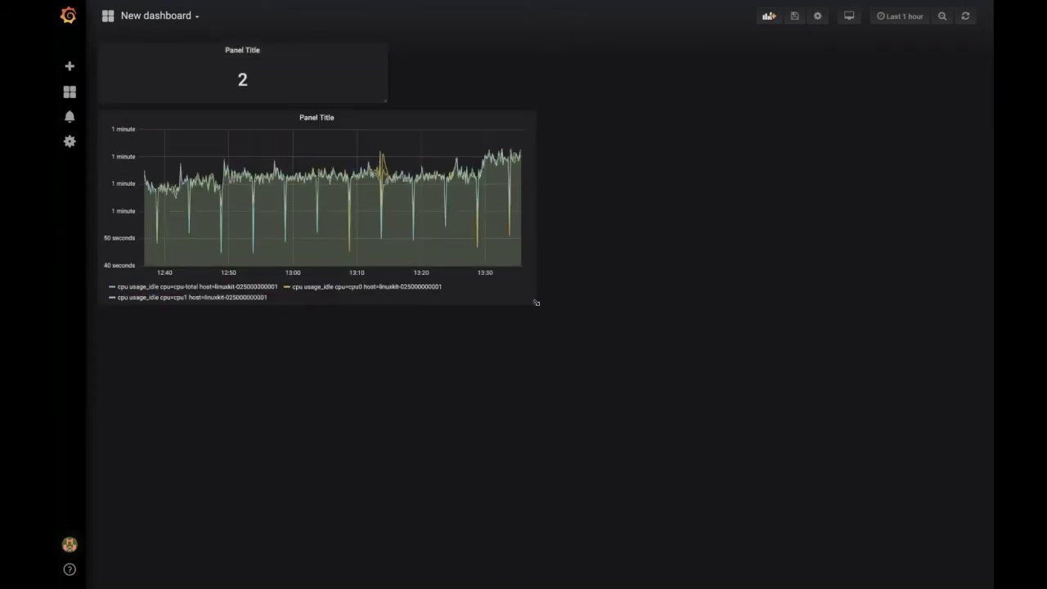
Step: Place the CPU idle graph below the stat panel, enlarge it, and make the stat panel slightly taller
left_click_drag(536, 303, 502, 417)
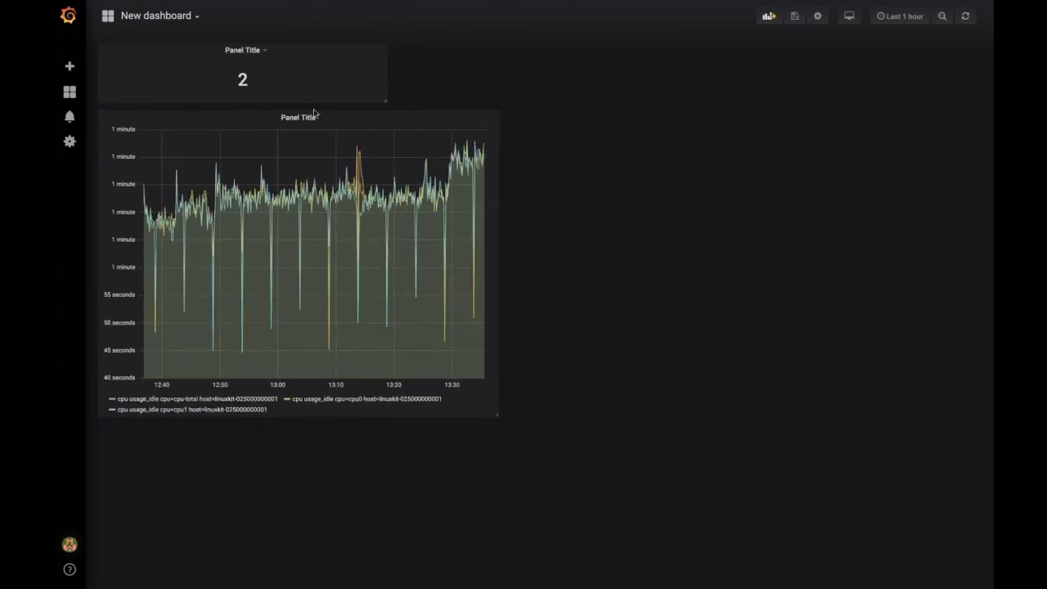
left_click_drag(298, 117, 479, 212)
left_click_drag(621, 241, 604, 238)
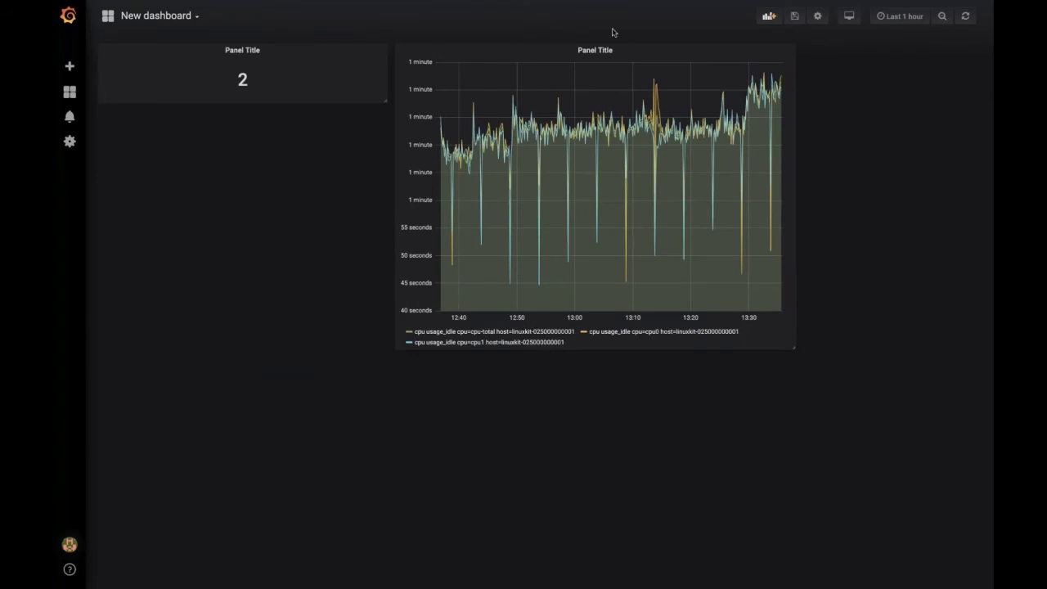
left_click_drag(584, 53, 317, 239)
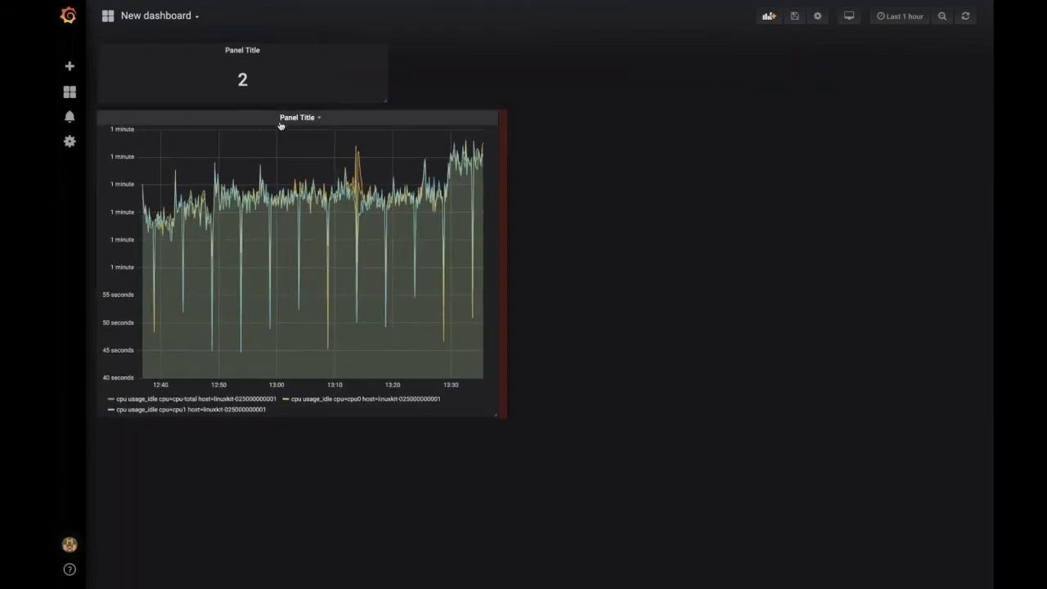
left_click_drag(494, 417, 720, 437)
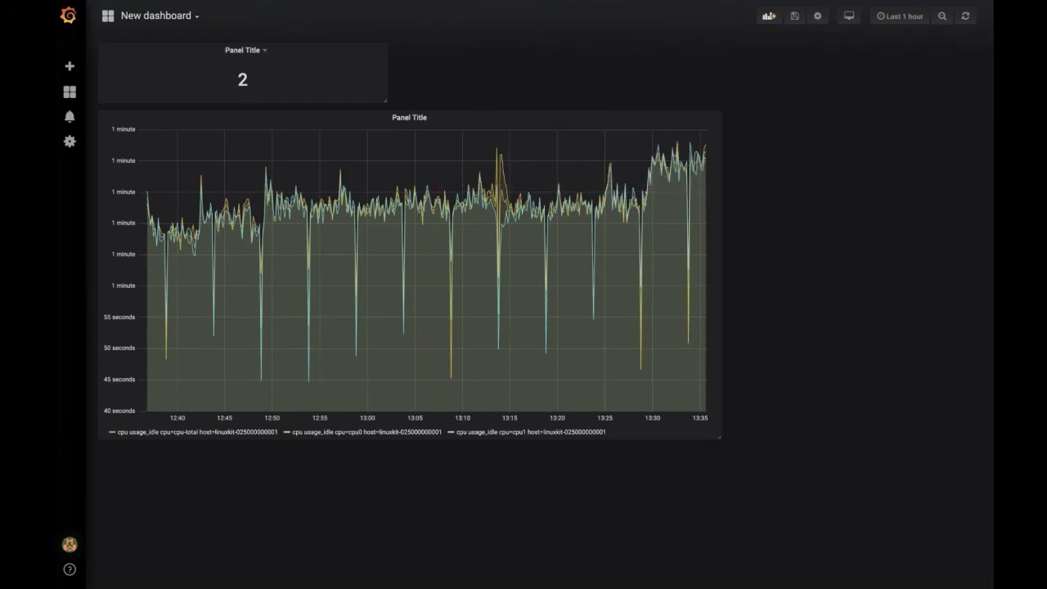
left_click_drag(384, 103, 386, 168)
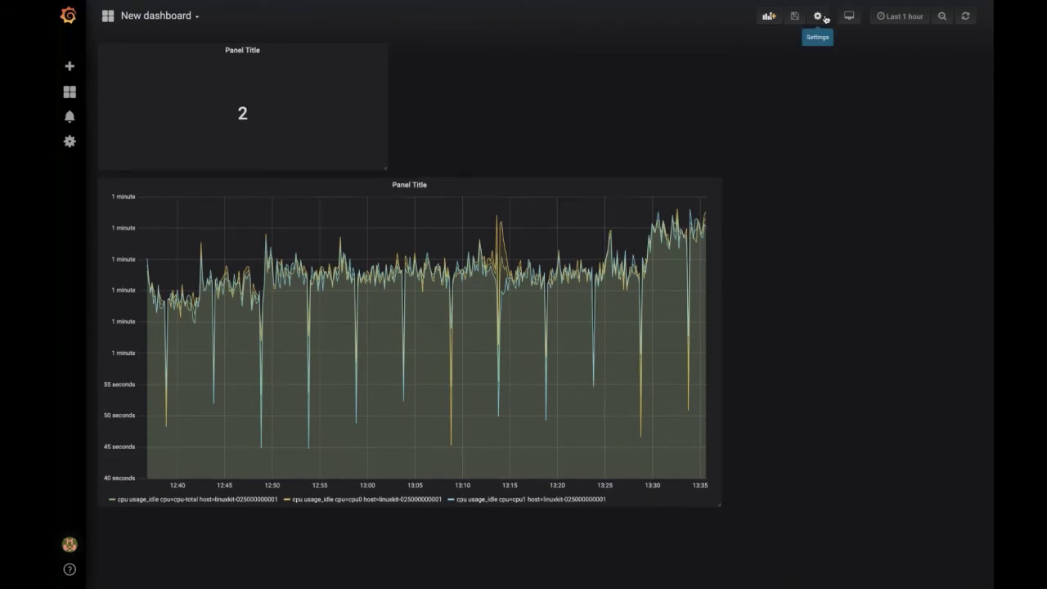
Step: Create a new dashboard variable from the settings Variables page and name it measurement
left_click(819, 16)
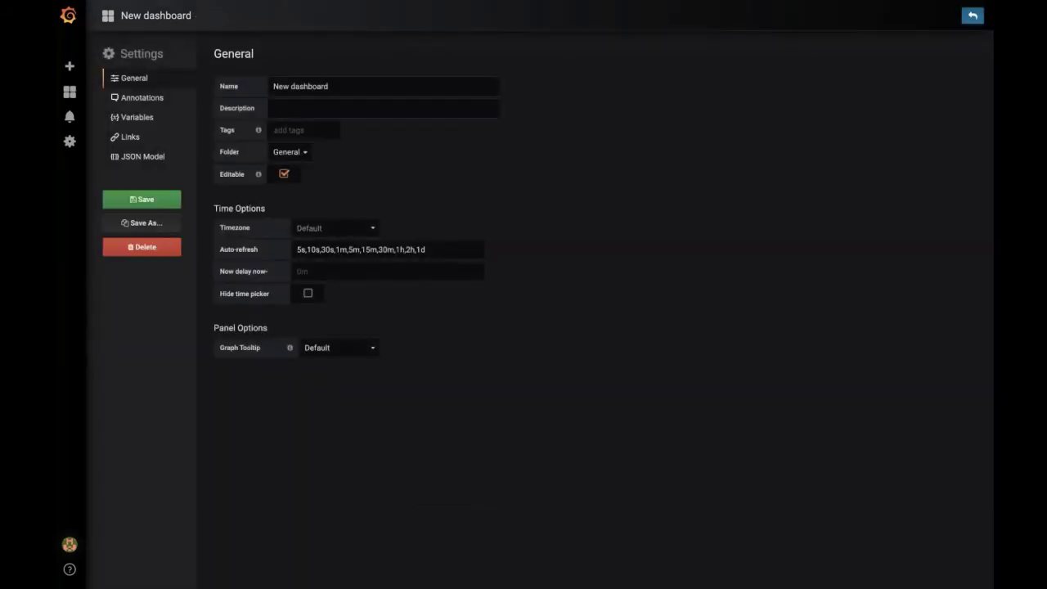
left_click(171, 117)
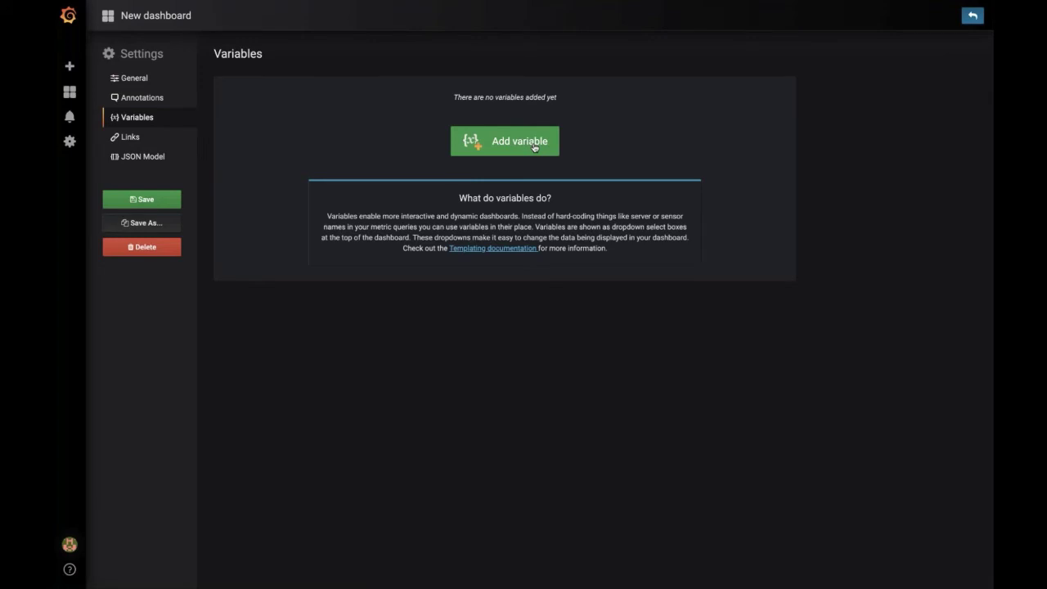
left_click(533, 143)
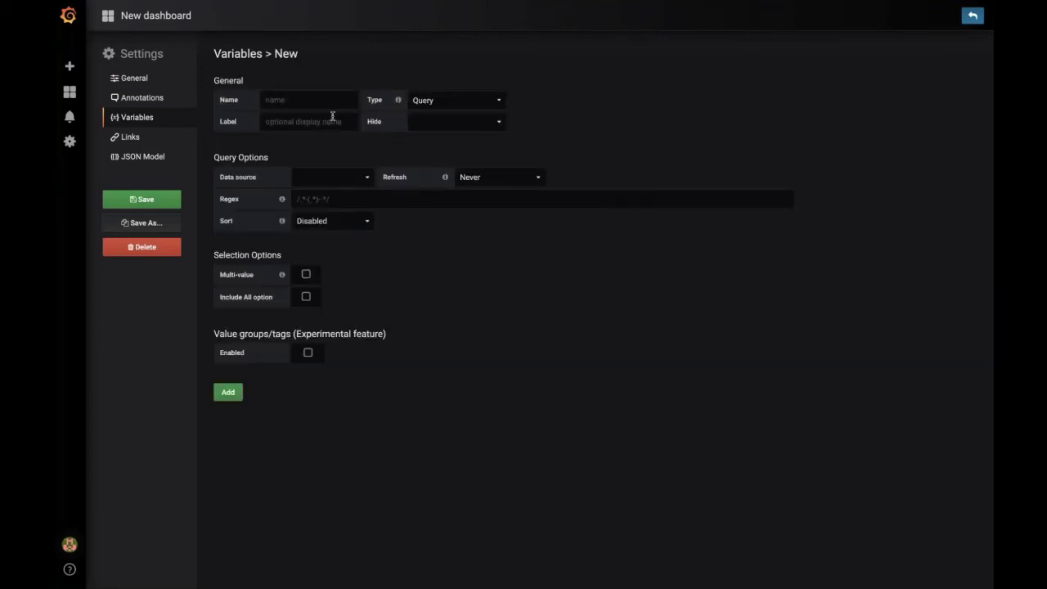
left_click(339, 99)
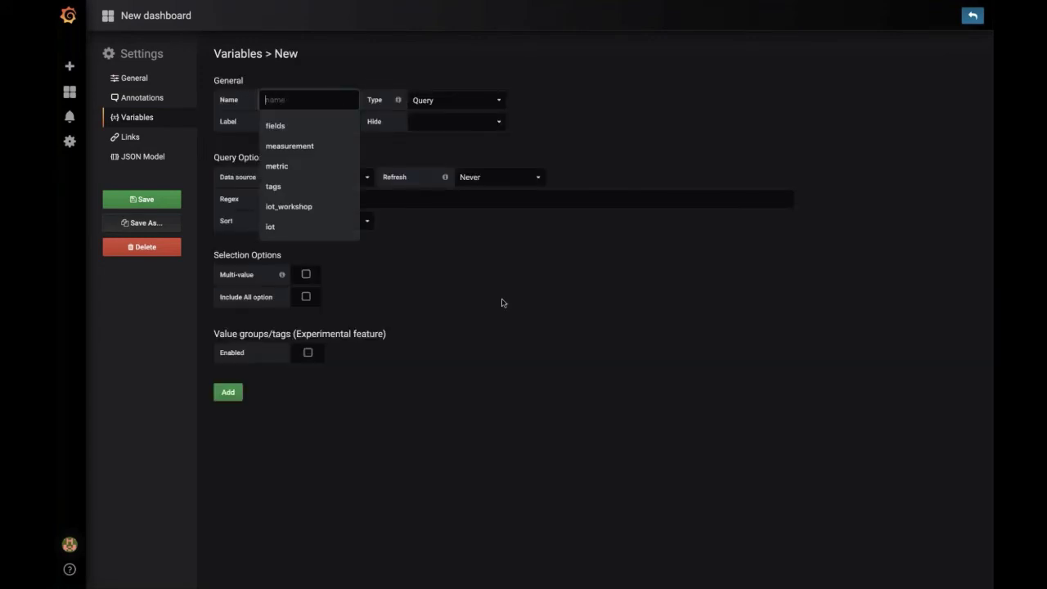
left_click(540, 337)
left_click(280, 115)
left_click(293, 105)
type("field")
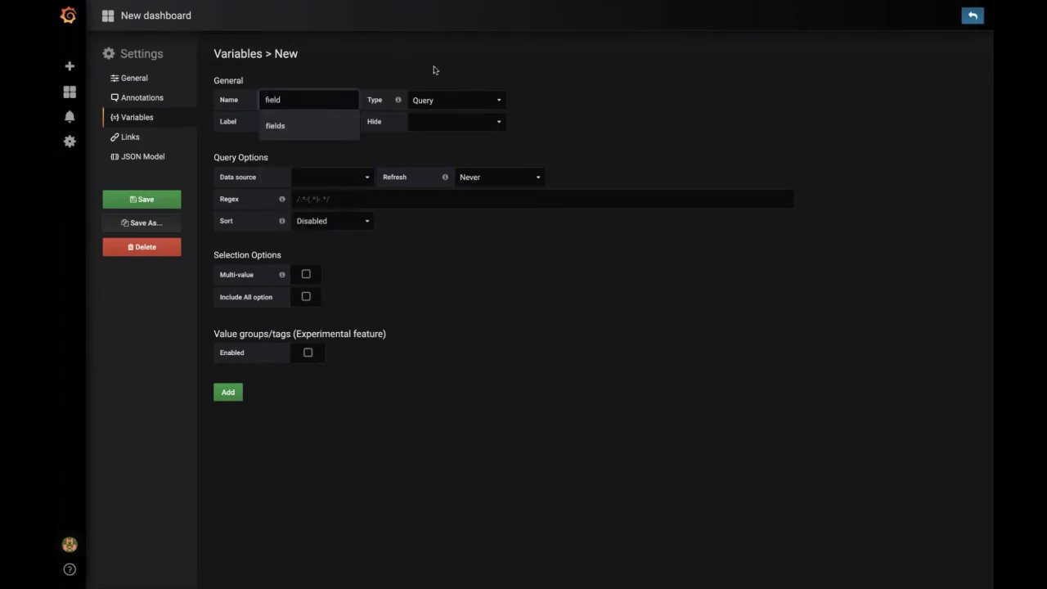
key("ctrl+a")
type("measurement")
Step: Choose the Flux (InfluxDB) [BETA] data source and begin the variable's query with measurement
left_click(365, 183)
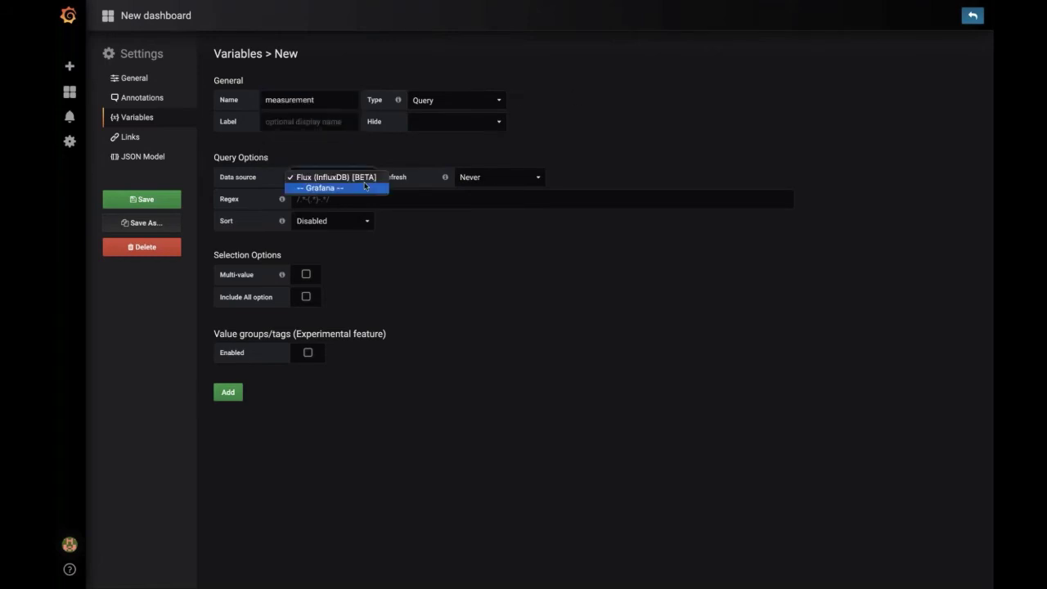
left_click(365, 177)
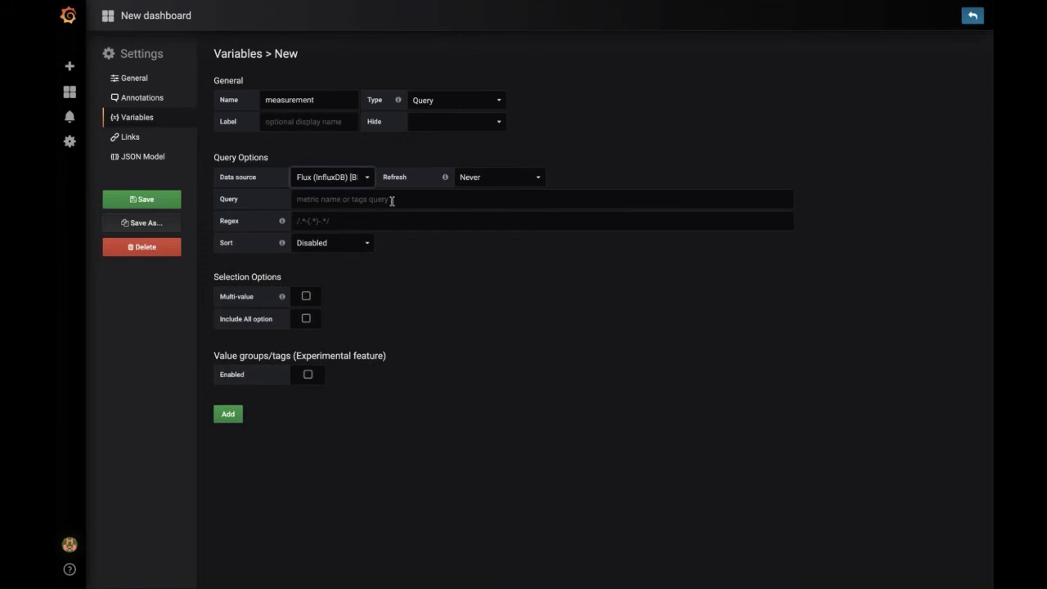
left_click(567, 198)
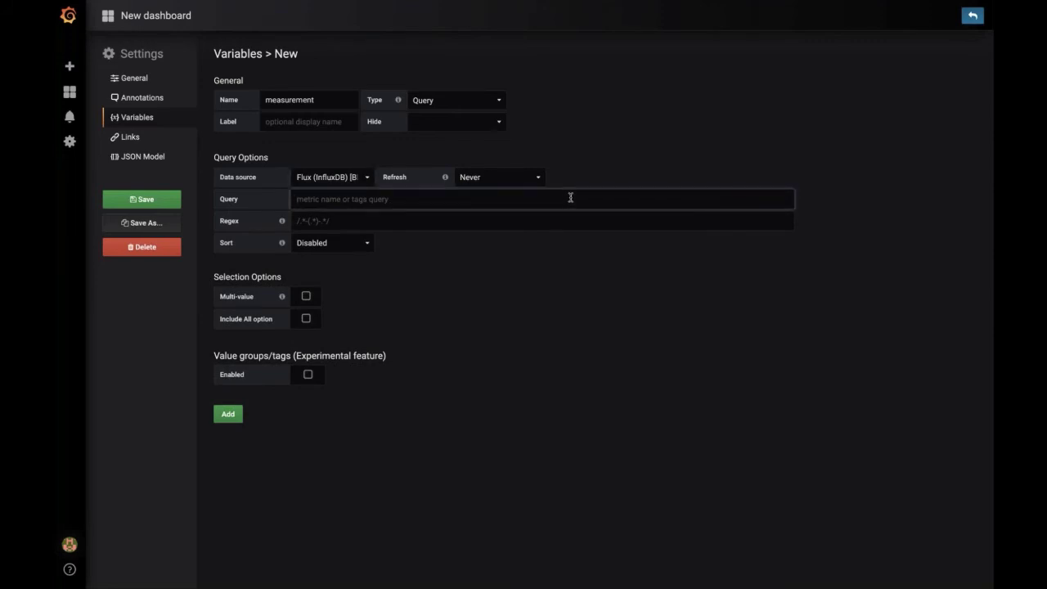
type("measurement(")
key("ctrl+Left")
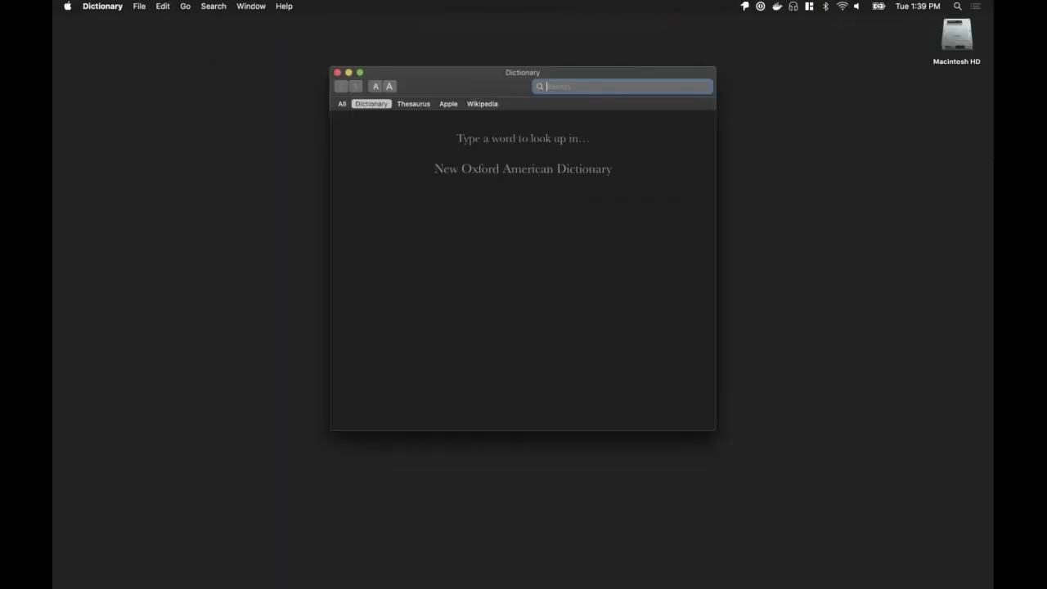
Step: Look up the README's measurements(database) macro and continue the query with telegraf)
key("ctrl+Right")
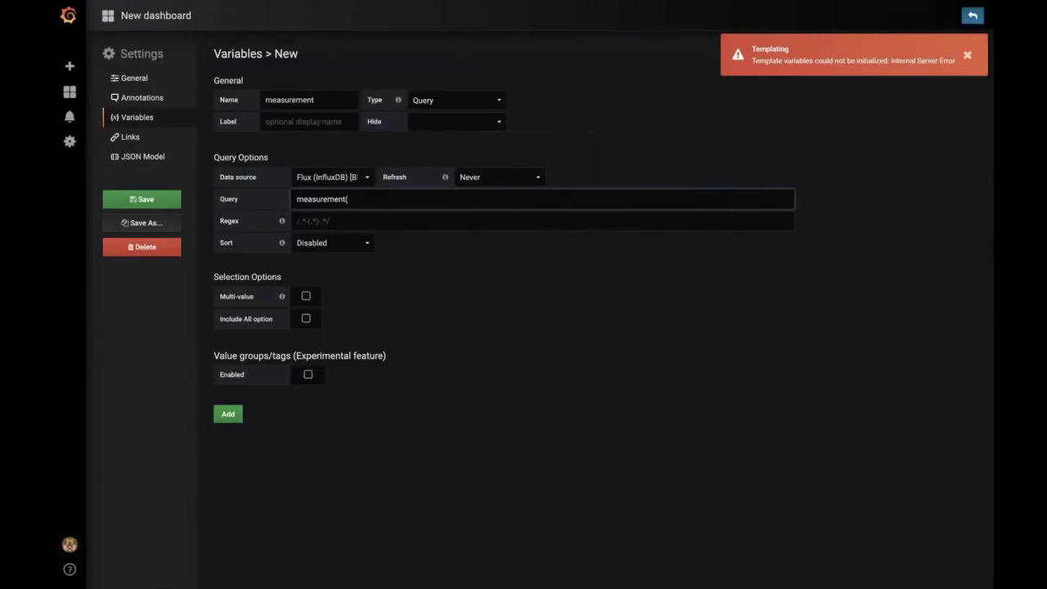
key("ctrl+Left")
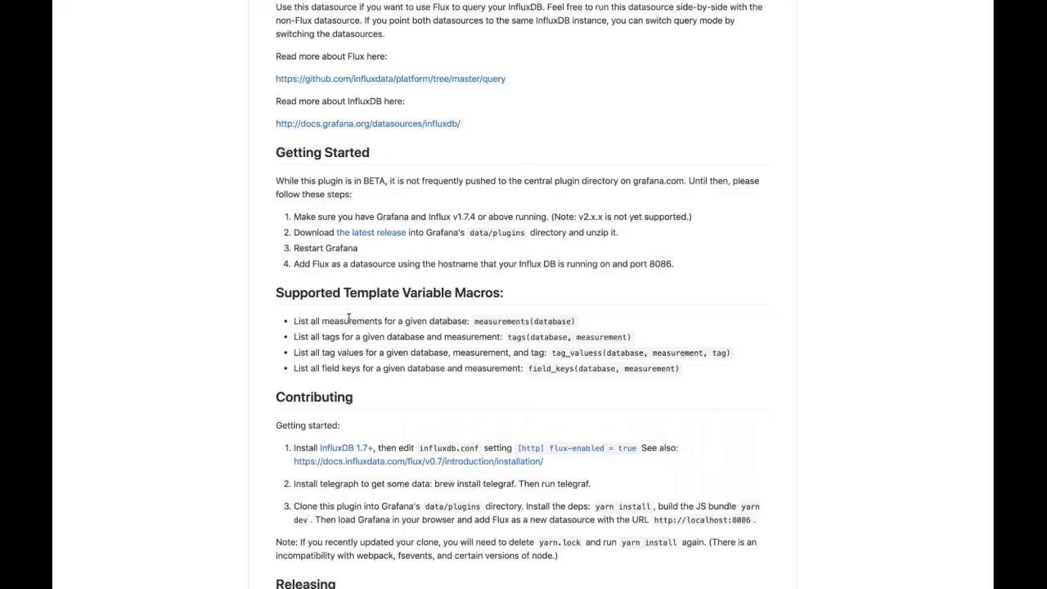
triple_click(348, 319)
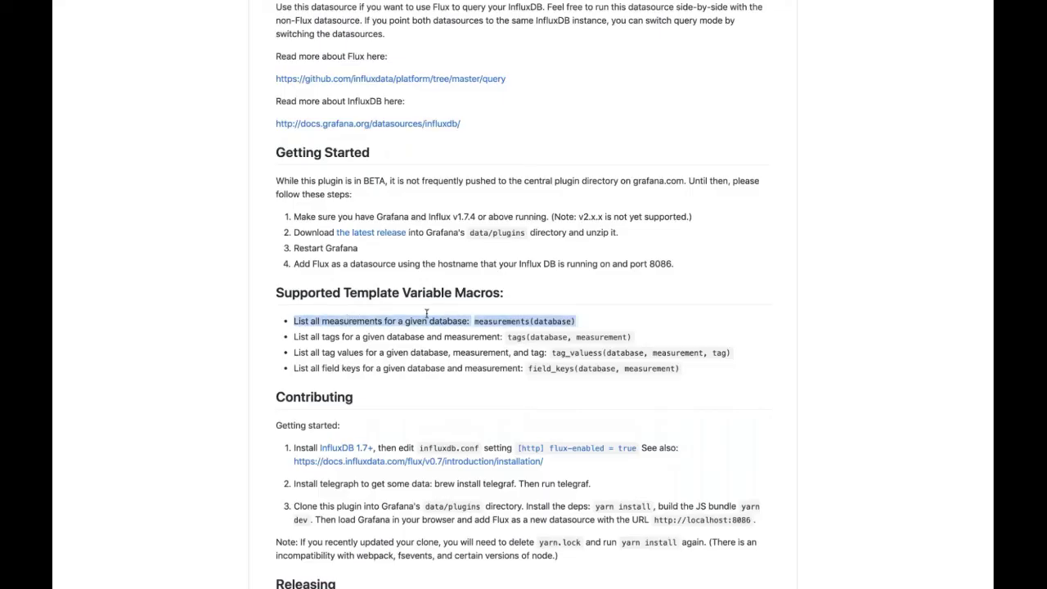
left_click(581, 334)
triple_click(483, 321)
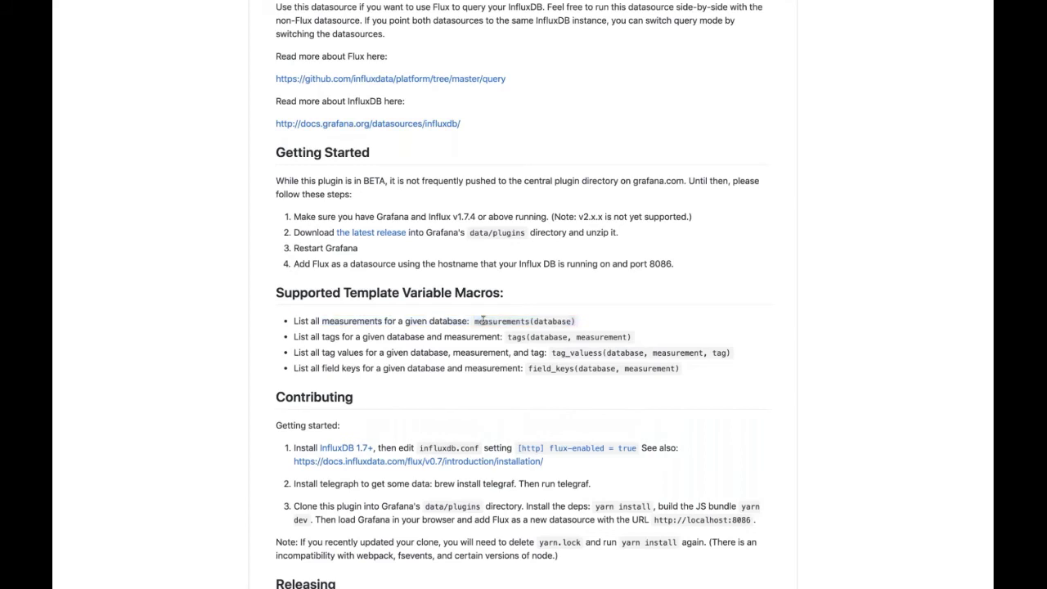
double_click(482, 320)
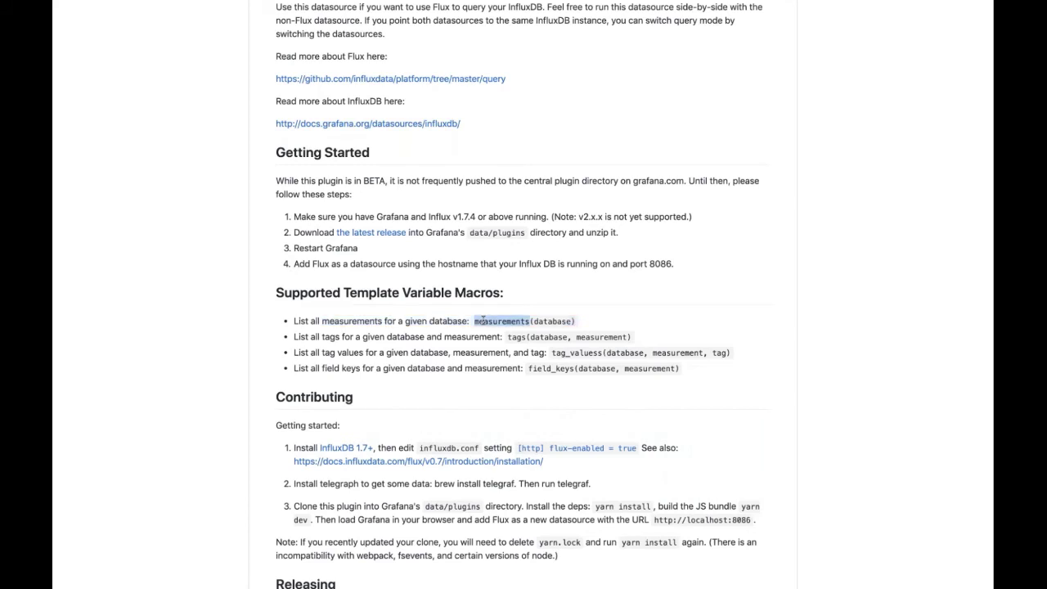
key("ctrl+Right")
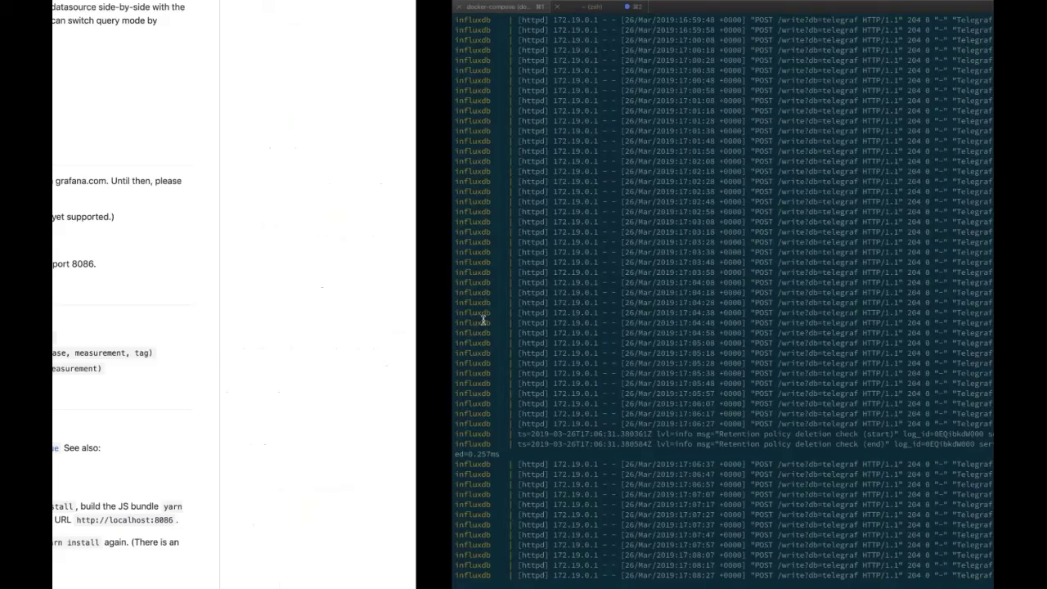
key("ctrl+Left")
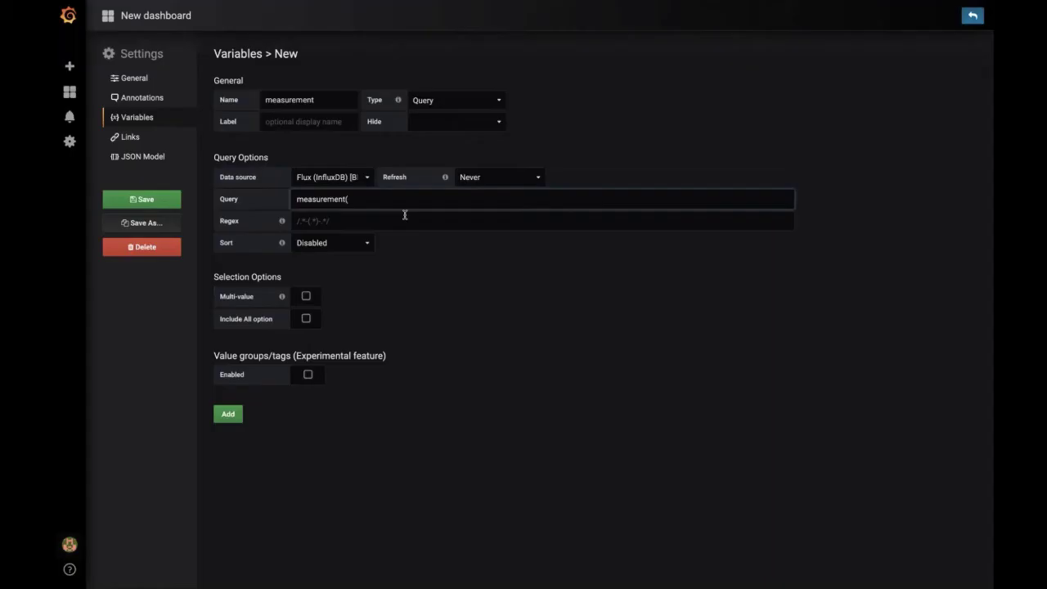
type("telegrafa")
type(")")
Step: Apply the measurement(telegraf) query and return to editing the Query field
left_click(435, 302)
left_click(423, 208)
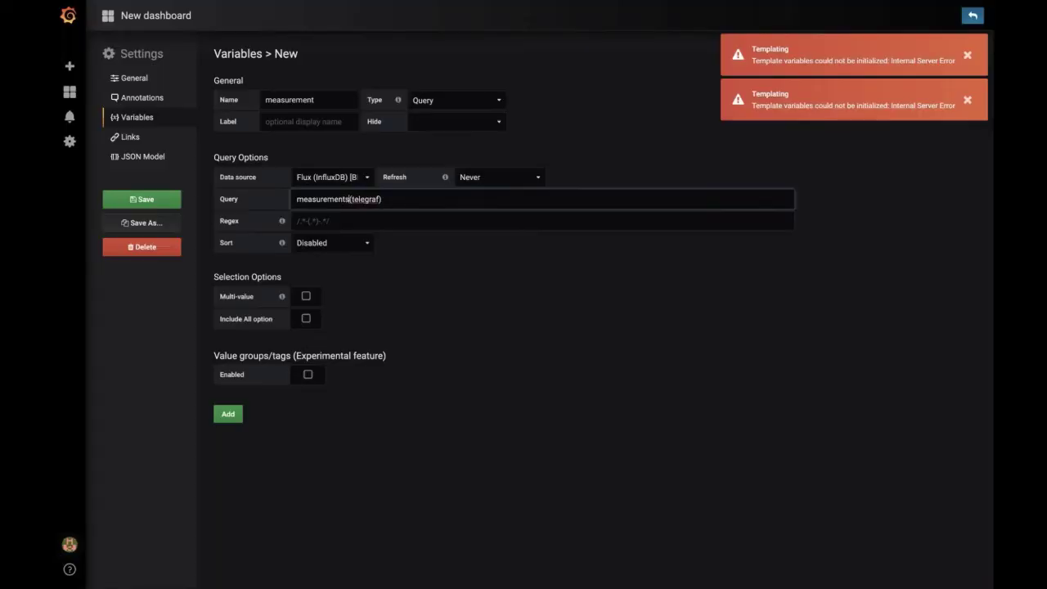
Step: Apply the corrected measurements(telegraf) query, previewing cpu, disk, diskio, mem and other measurements
left_click(467, 286)
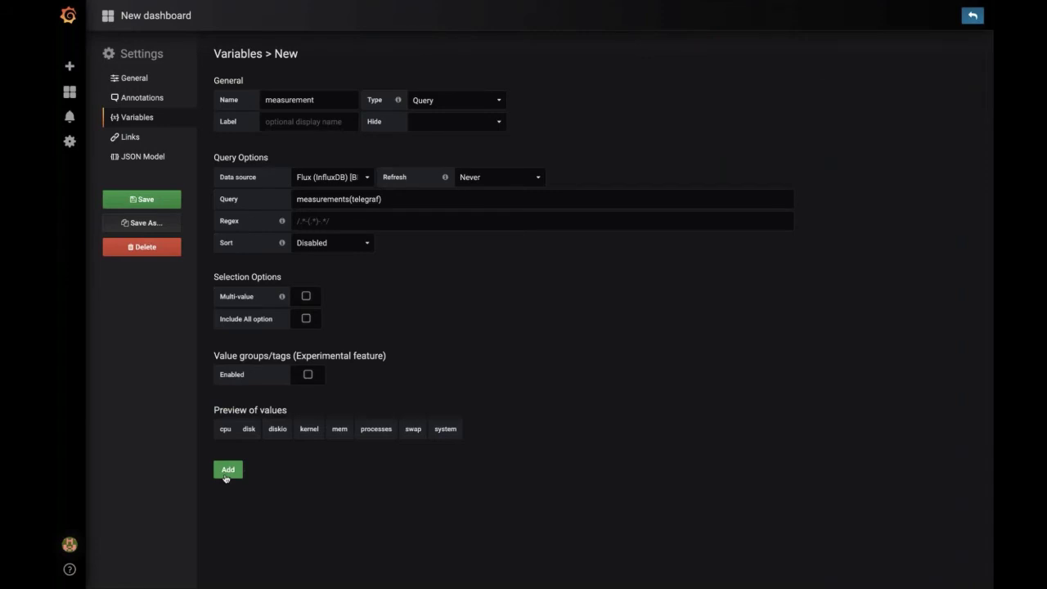
Step: Add the measurement variable and save the dashboard as New dashboard Copy
left_click(366, 198)
left_click(252, 426)
left_click(230, 472)
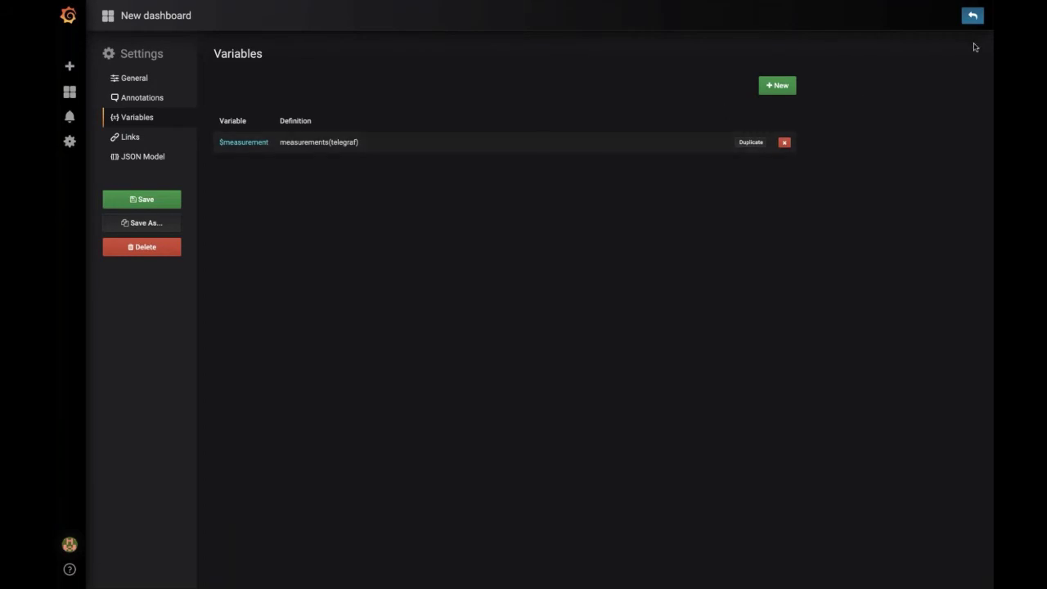
left_click(142, 222)
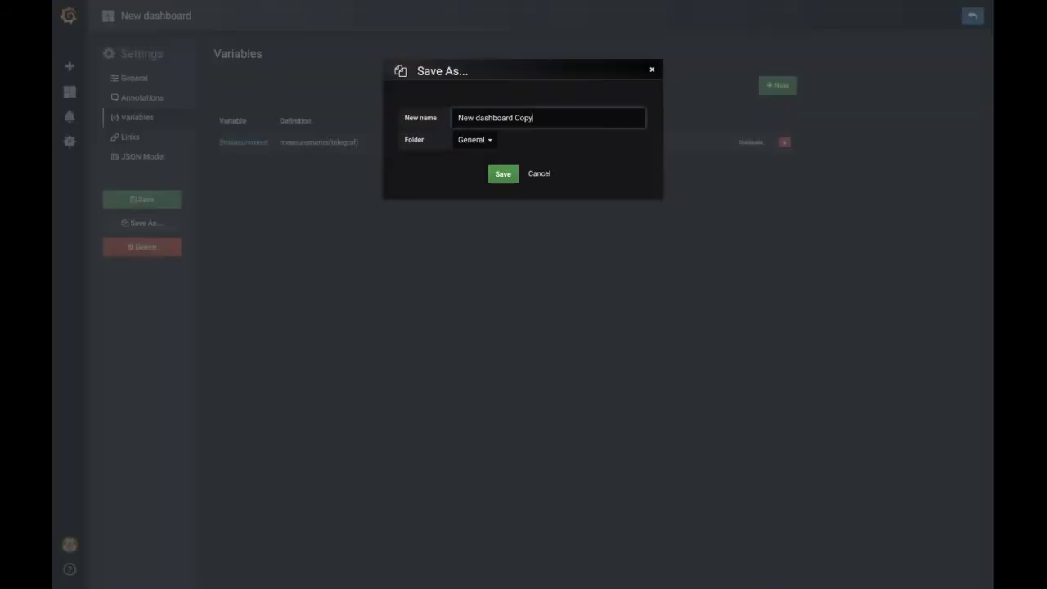
key("Return")
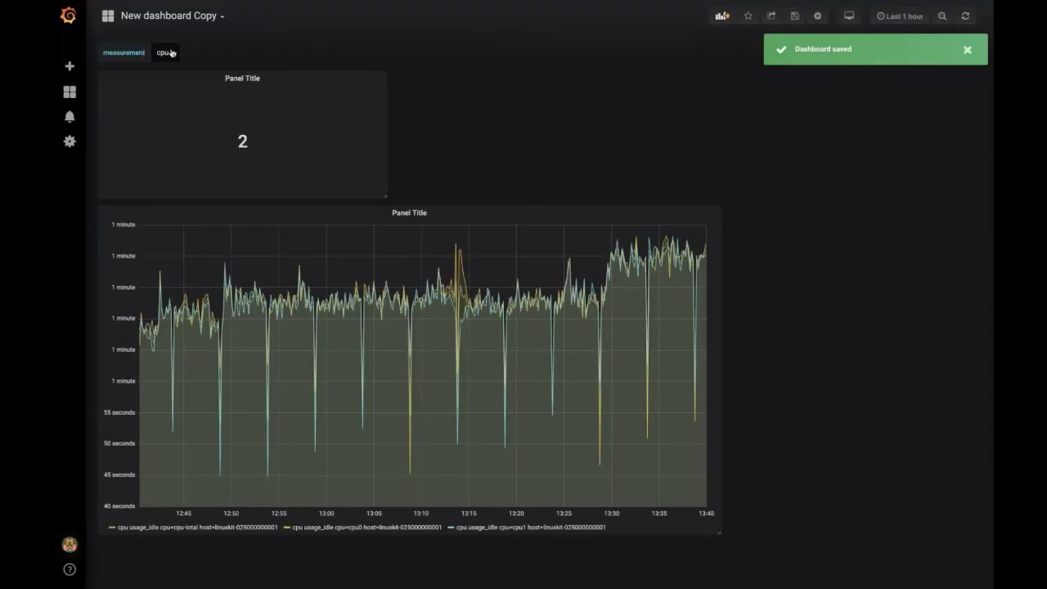
Step: Check the measurement dropdown's values, leaving cpu selected
left_click(173, 54)
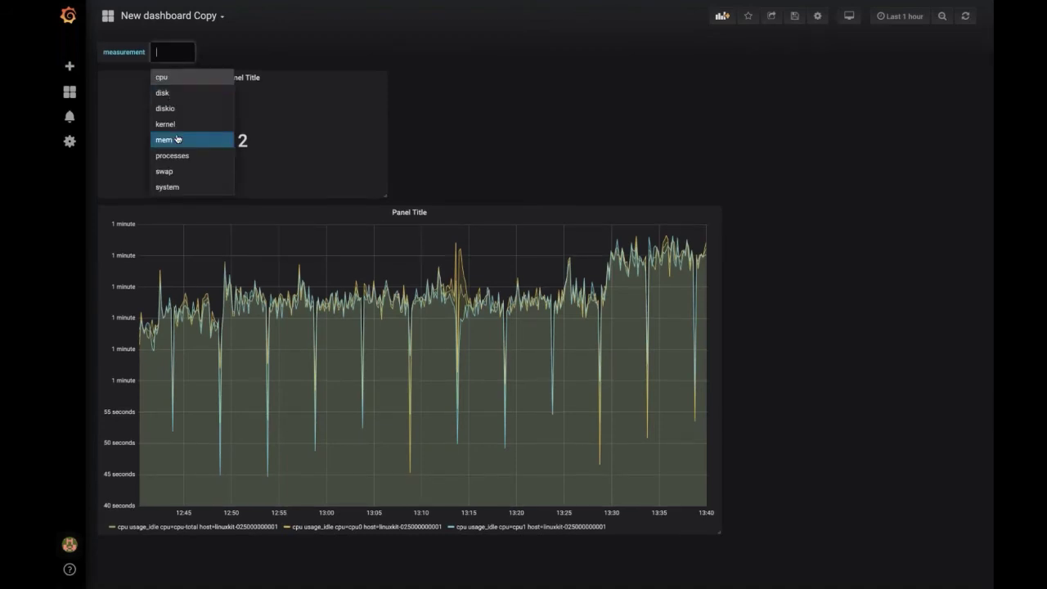
left_click(695, 158)
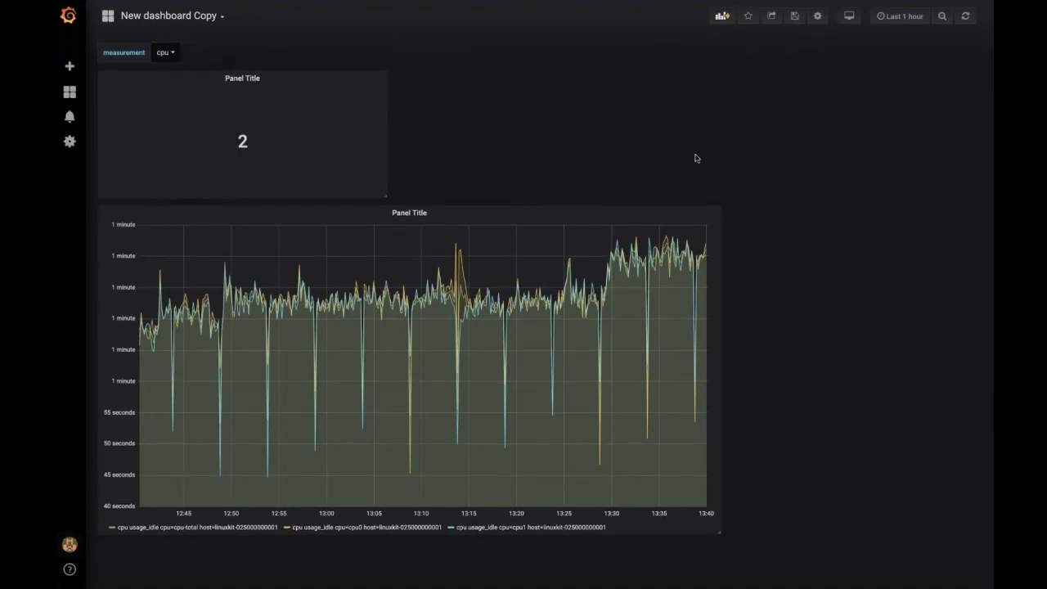
left_click(724, 15)
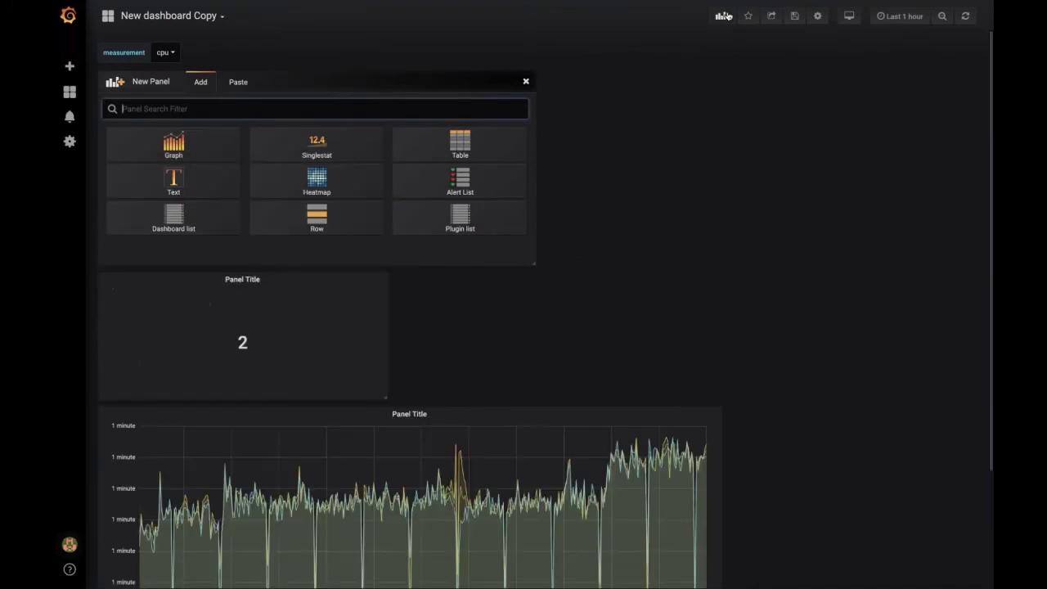
Step: Add an empty graph panel and place it below a shortened 2 stat panel
left_click(210, 150)
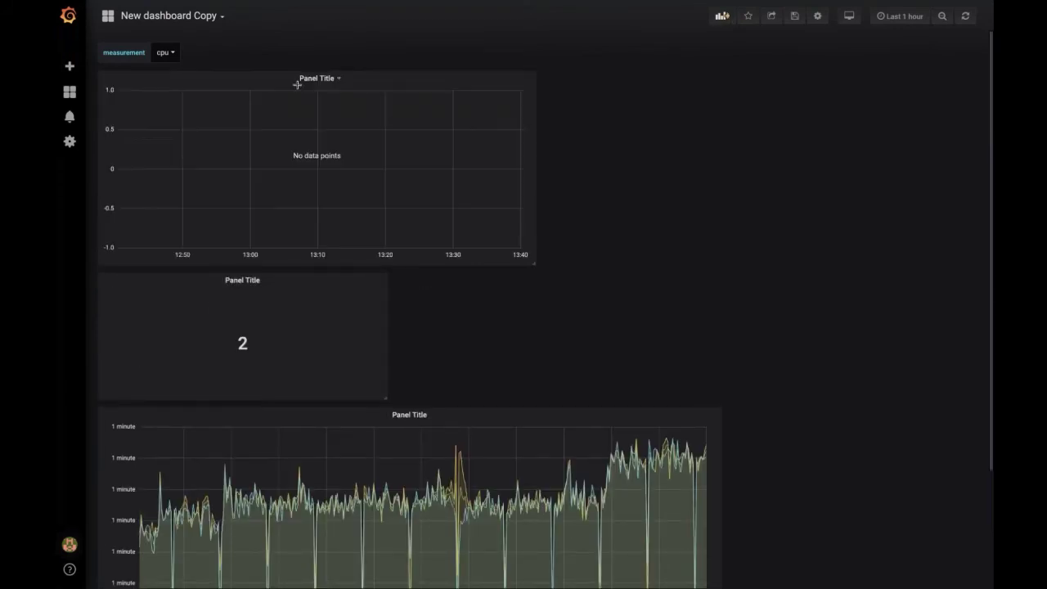
left_click_drag(297, 84, 528, 108)
left_click_drag(384, 165, 384, 129)
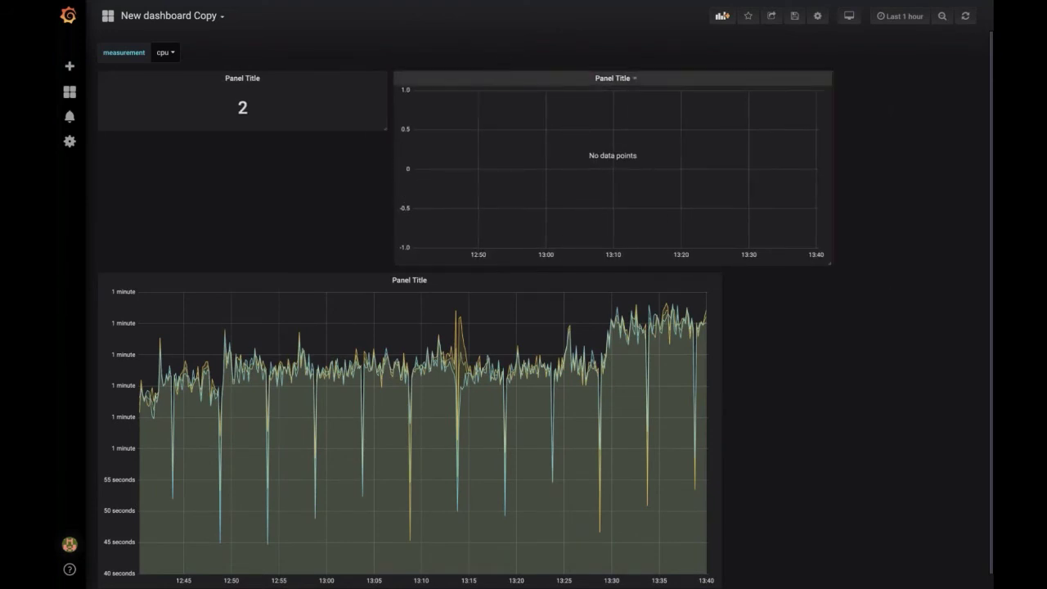
left_click_drag(502, 76, 206, 209)
Step: Narrow the CPU graph beside the new graph, move the 2 stat below, and edit the new graph
left_click(427, 347)
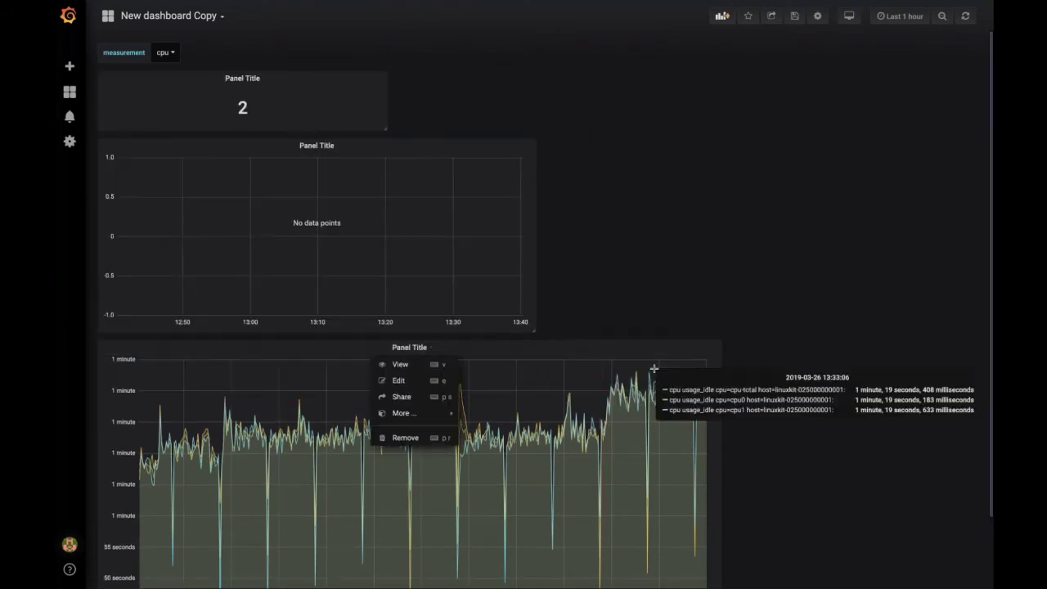
scroll(640, 297, "down", 2)
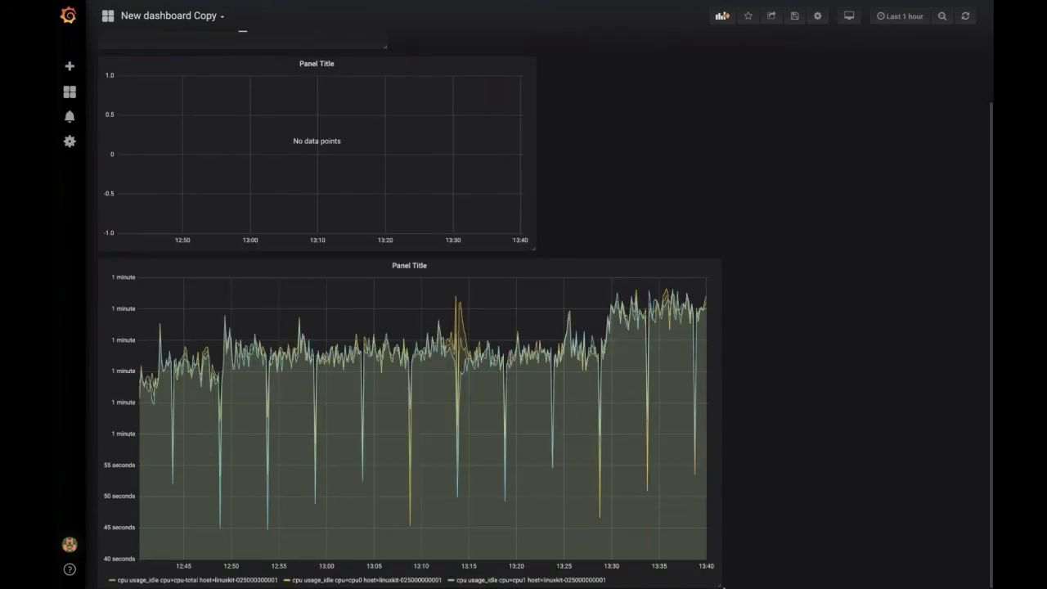
mouse_move(720, 579)
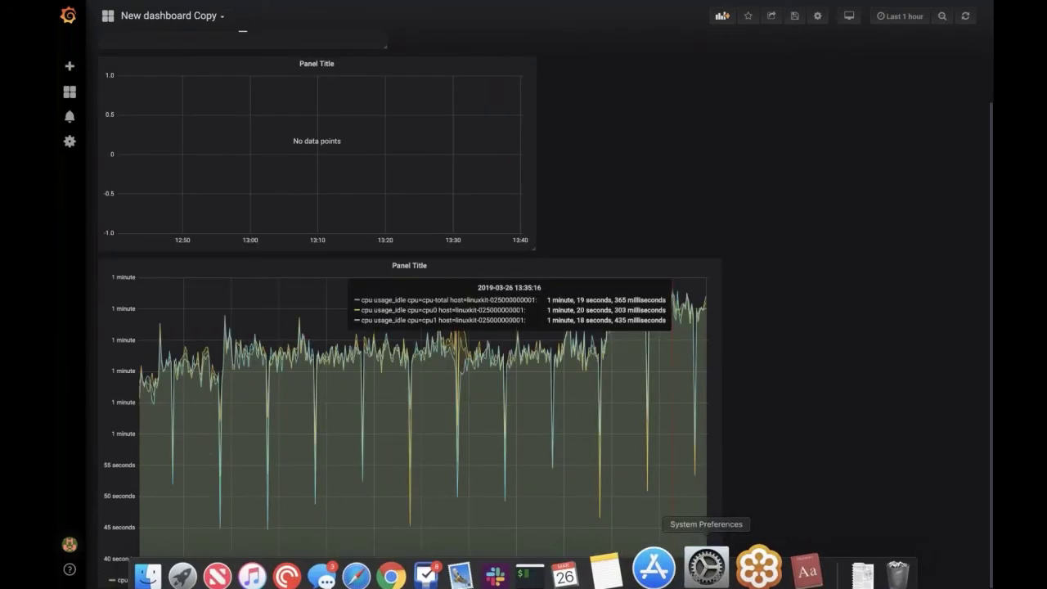
left_click_drag(722, 586, 535, 542)
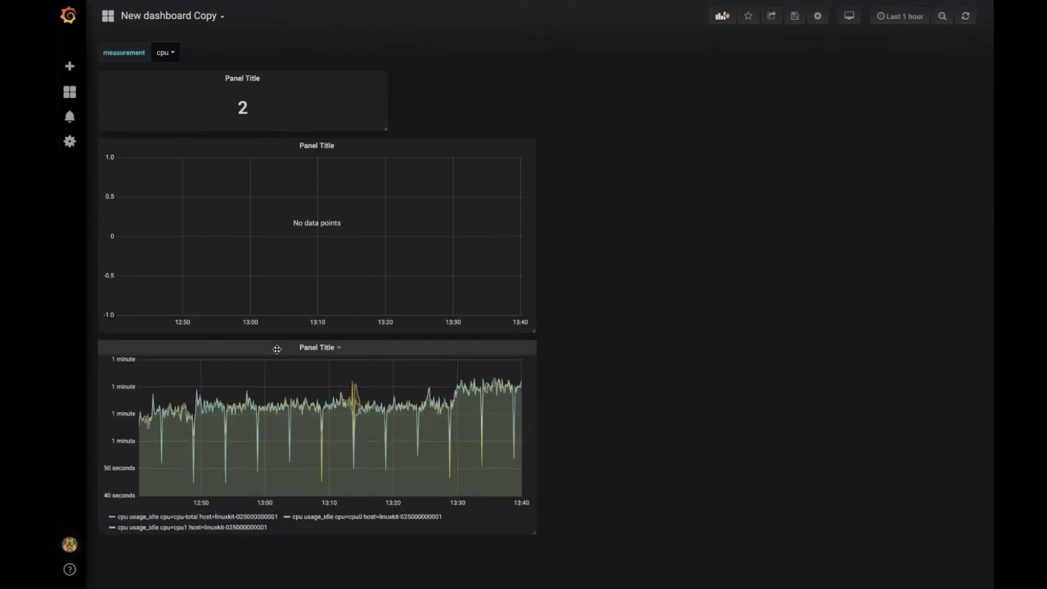
left_click_drag(273, 347, 786, 245)
left_click_drag(242, 77, 218, 327)
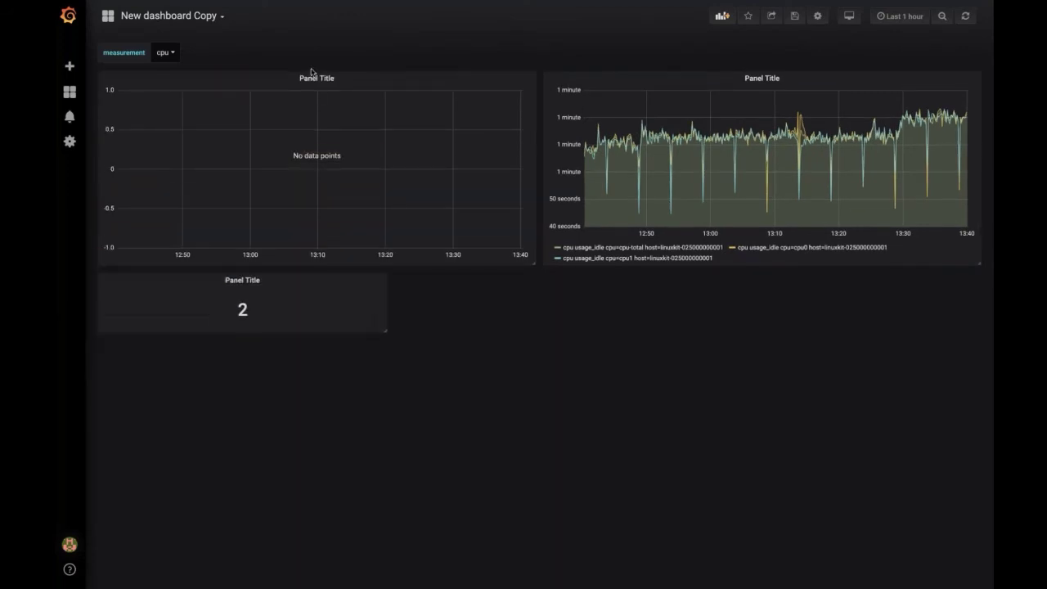
left_click(317, 77)
left_click(303, 109)
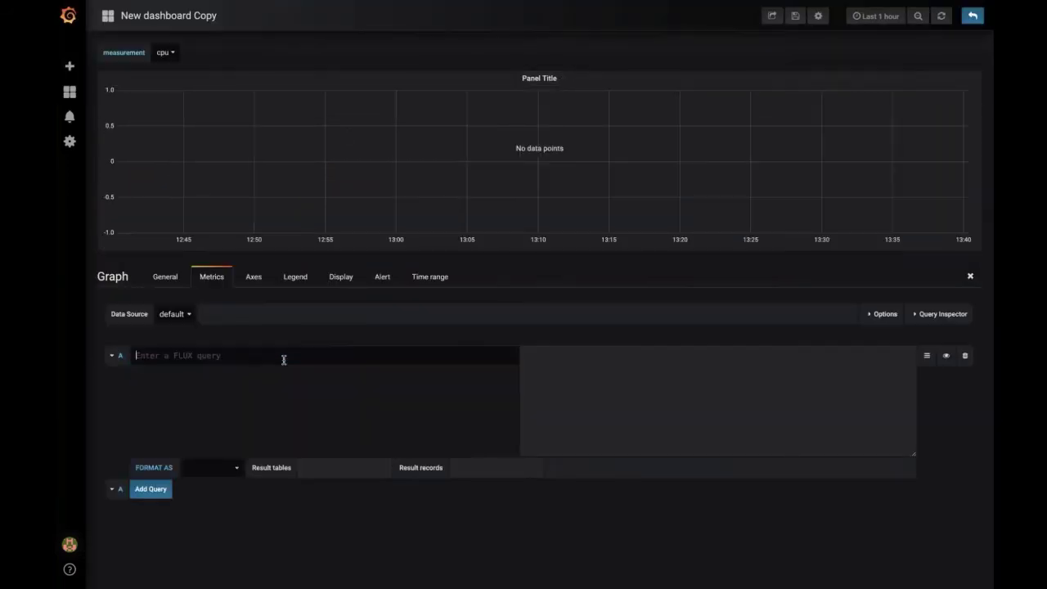
Step: Build a telegraf cpu shortcode query and expand it into a full Flux query
left_click(283, 357)
key("Return")
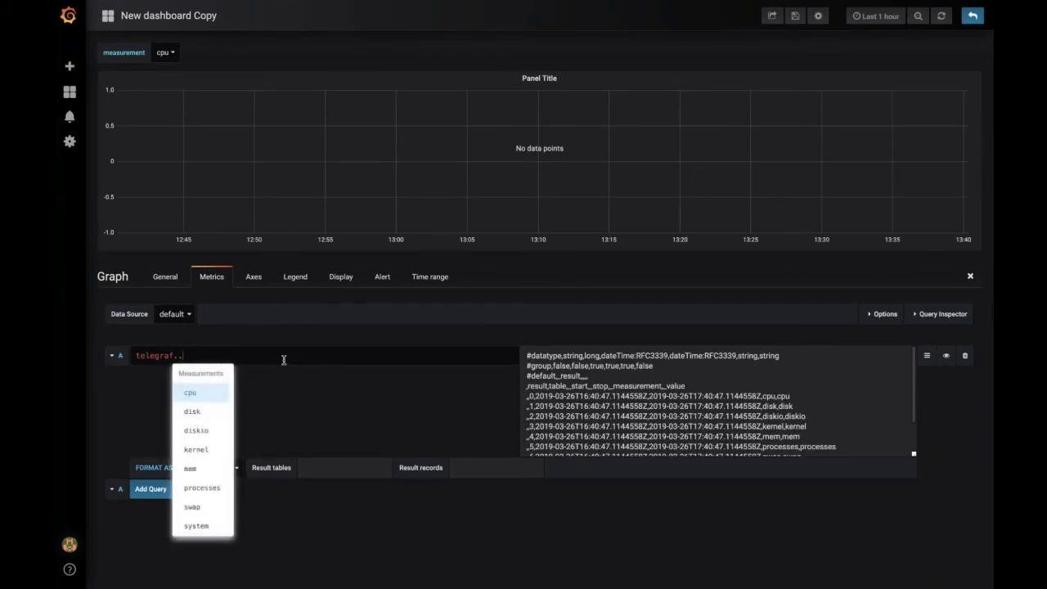
key("Return")
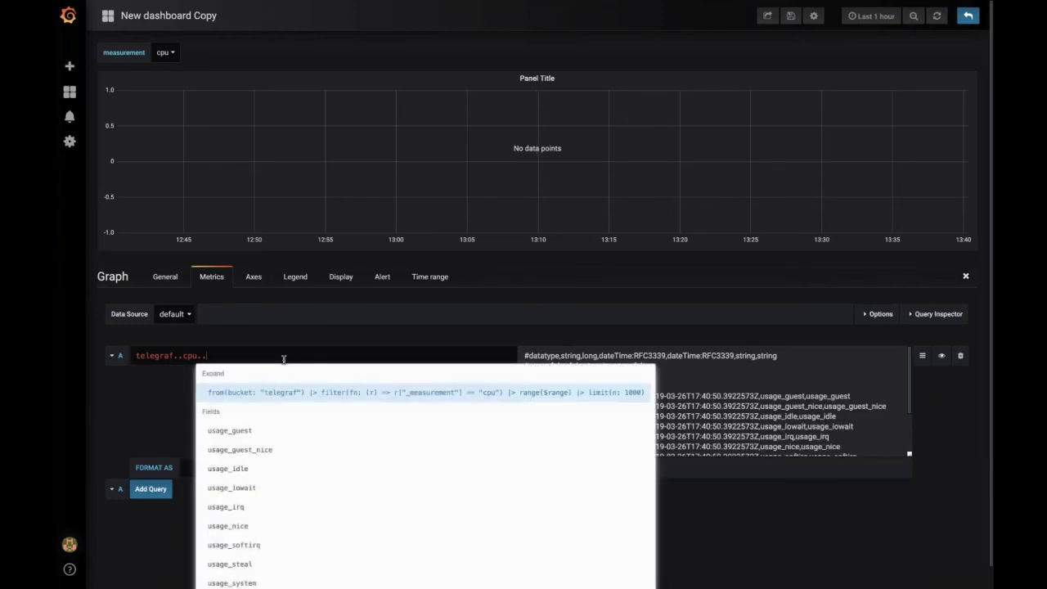
key("Down")
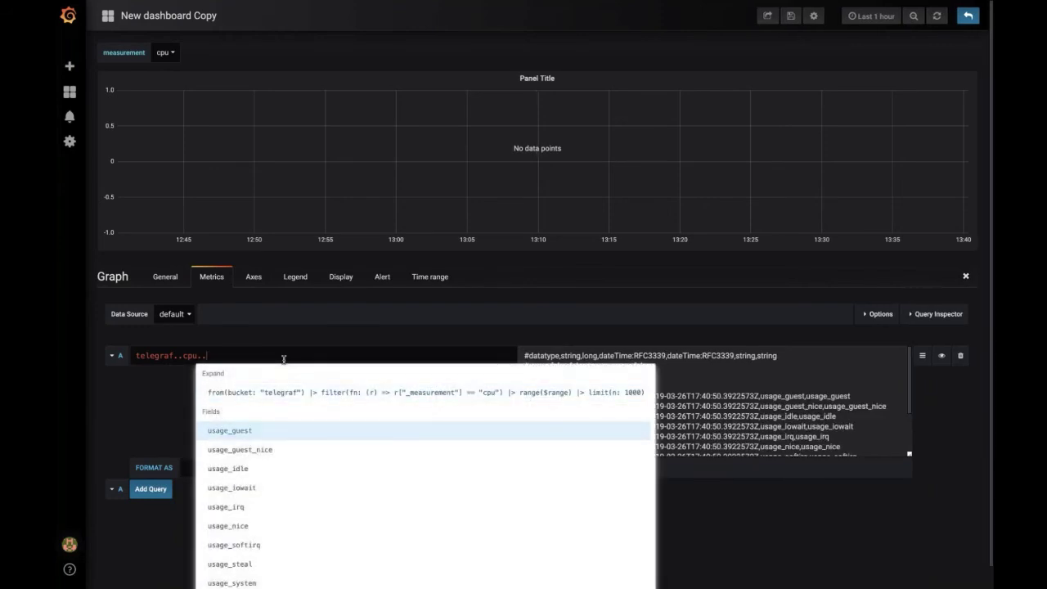
key("Up")
key("Return")
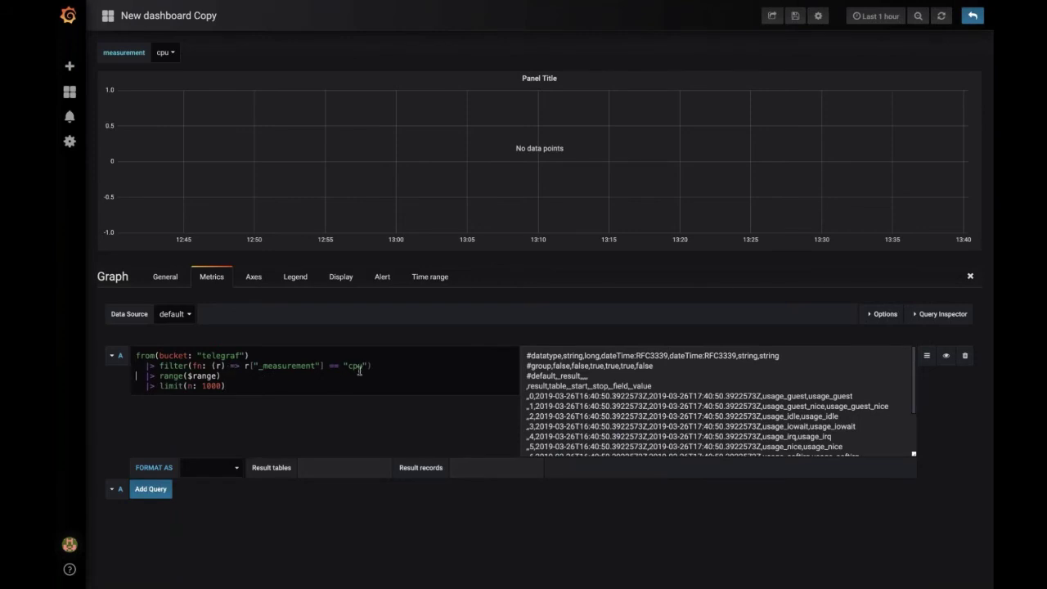
Step: Replace "cpu" in the filter with $measurement, set the measurement variable to cpu, and re-run
double_click(357, 365)
type("$measurement")
key("BackSpace")
key("BackSpace")
key("BackSpace")
type("ent")
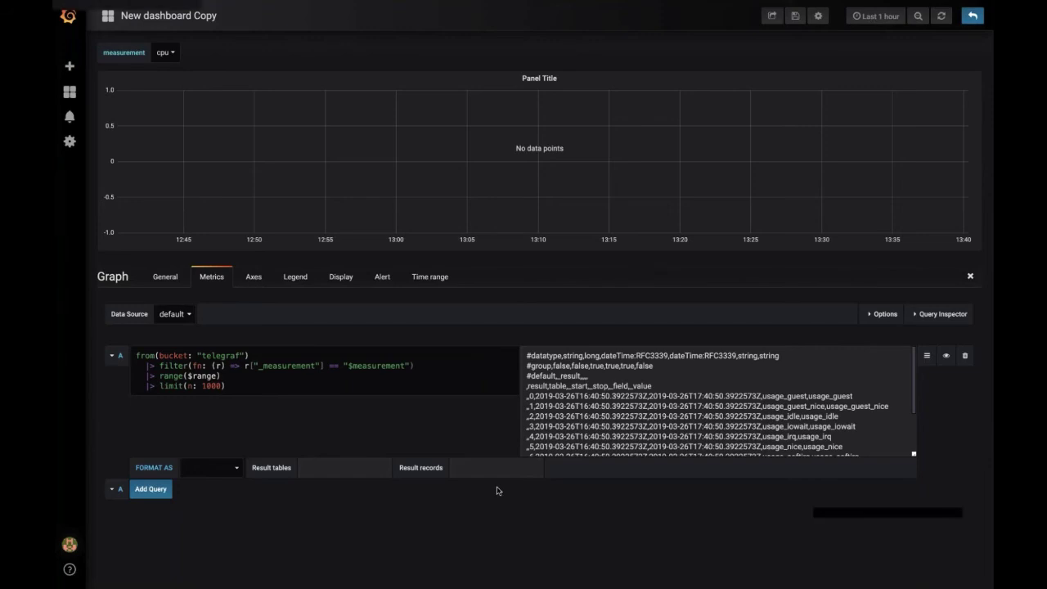
left_click(162, 52)
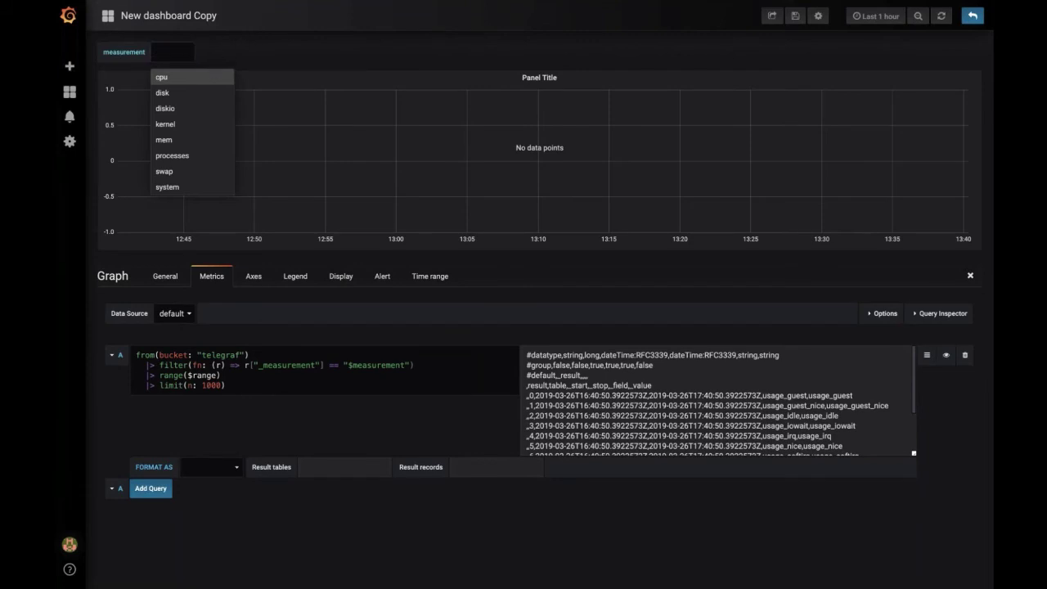
key("Return")
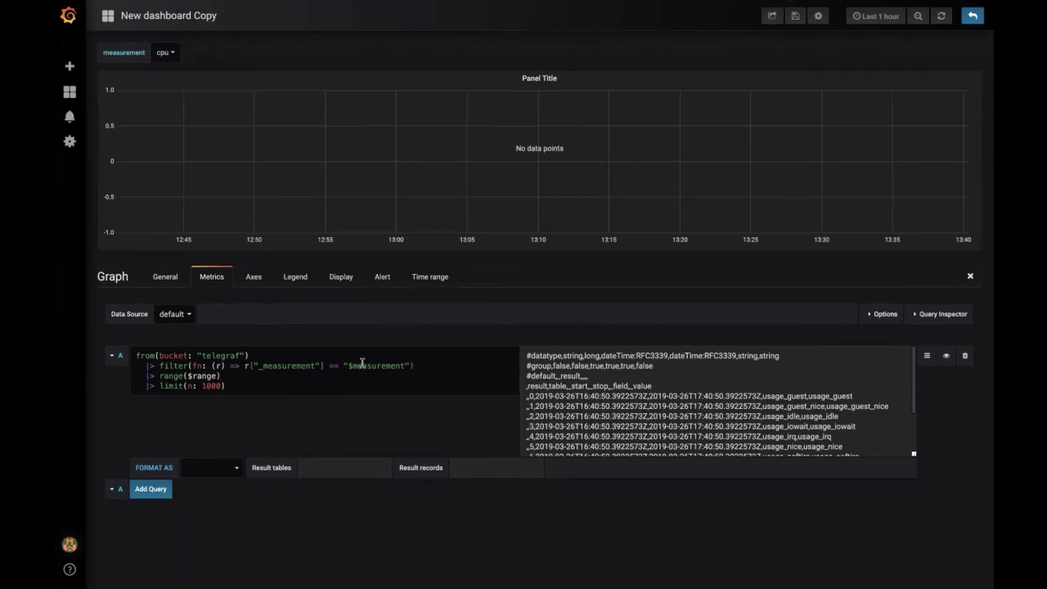
left_click_drag(343, 366, 425, 366)
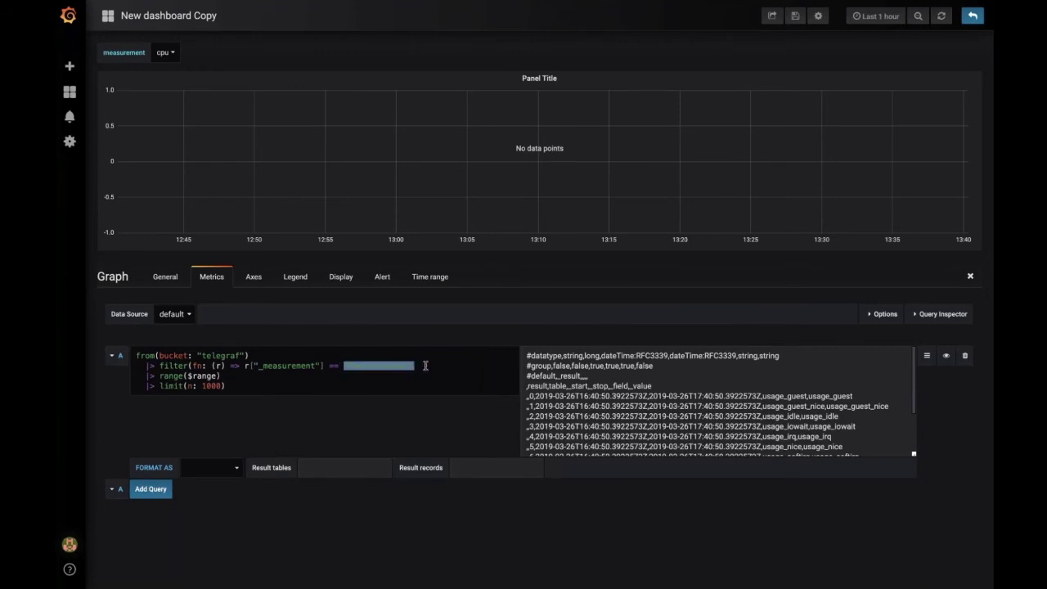
left_click(489, 373)
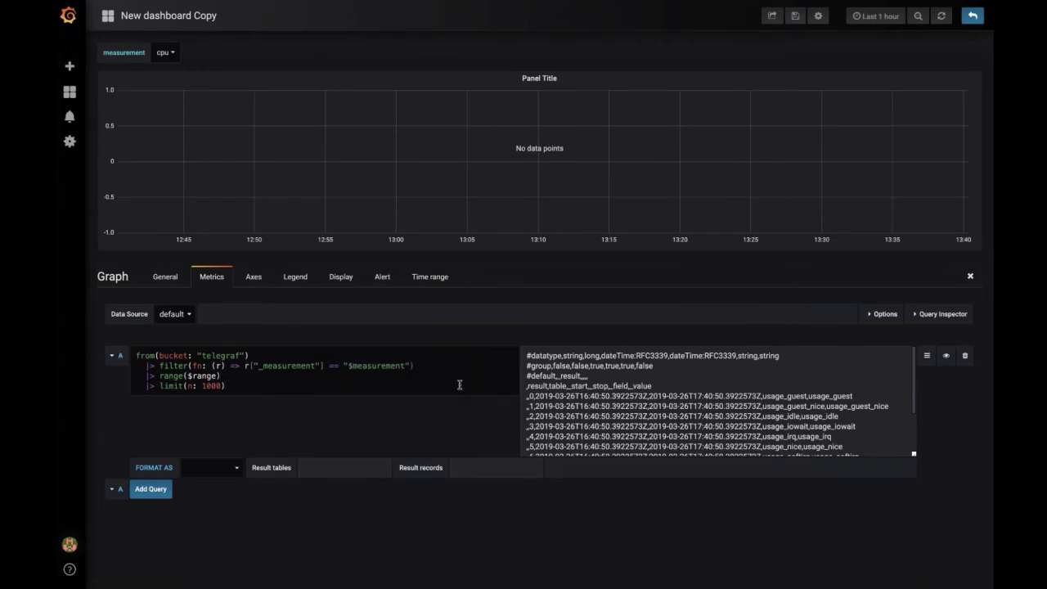
key("shift+Return")
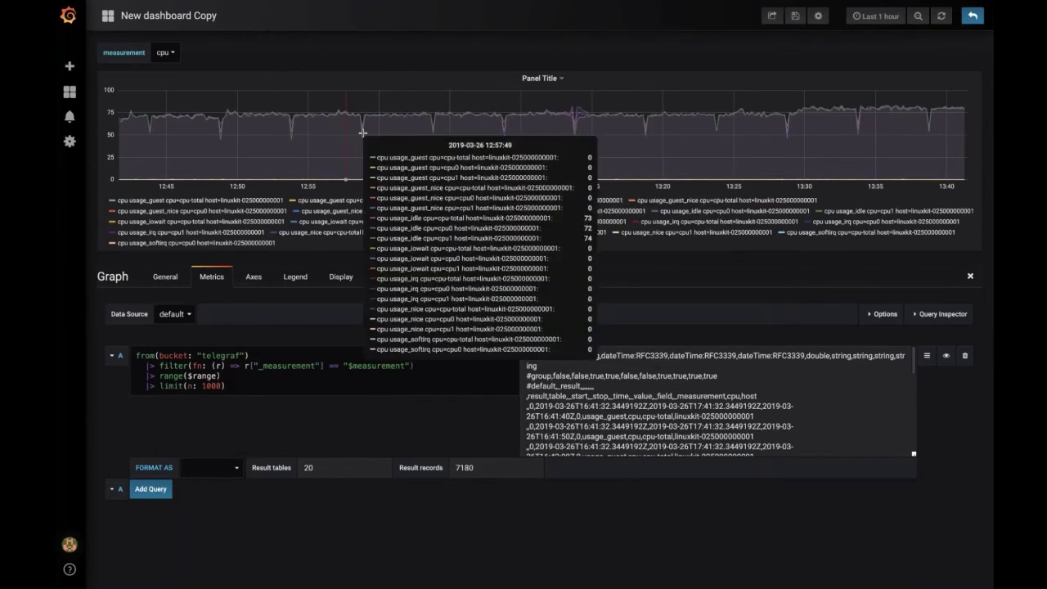
Step: Add a new query line |> filter(fn: (r) => r["_value"] > 0) from autocomplete
key("shift+Return")
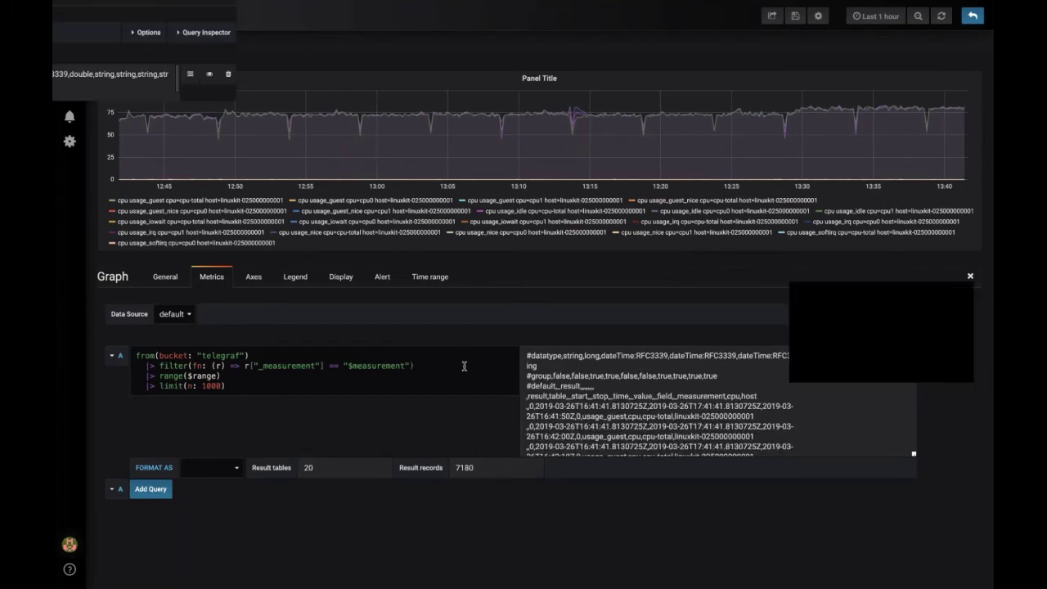
key("Return")
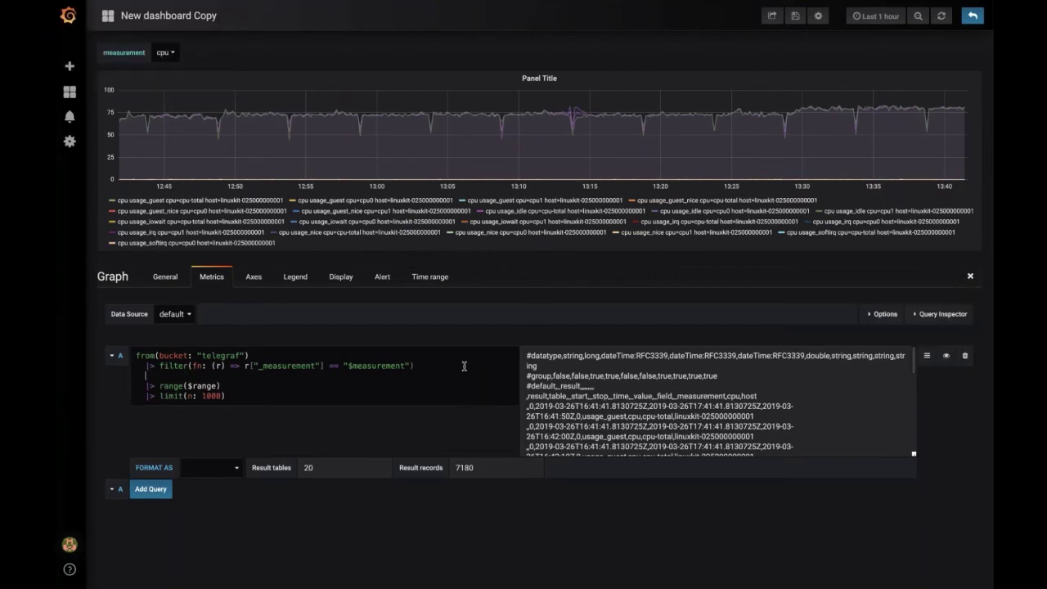
key("ctrl+space")
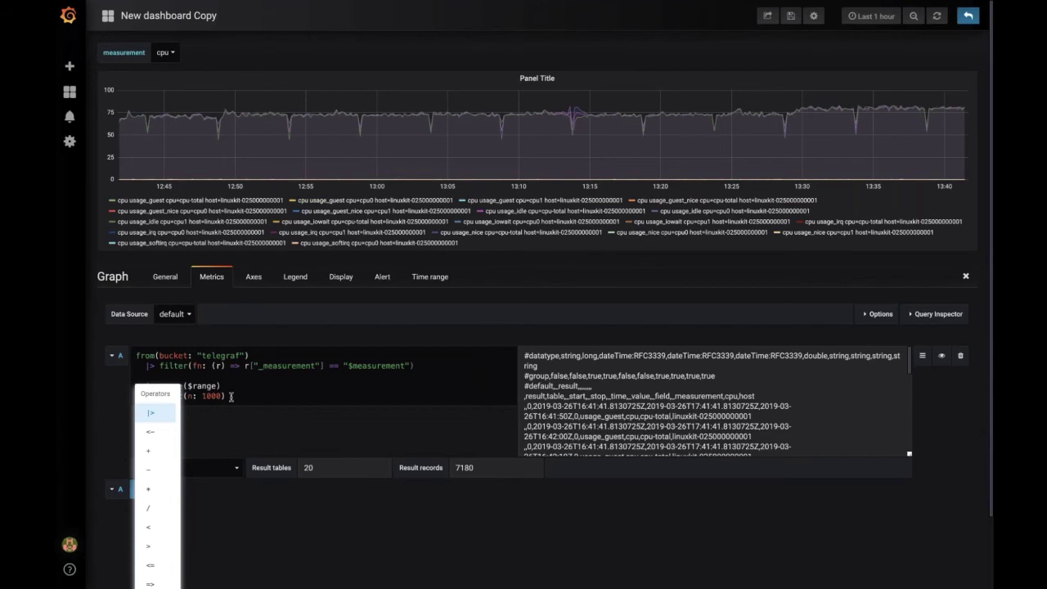
left_click(158, 415)
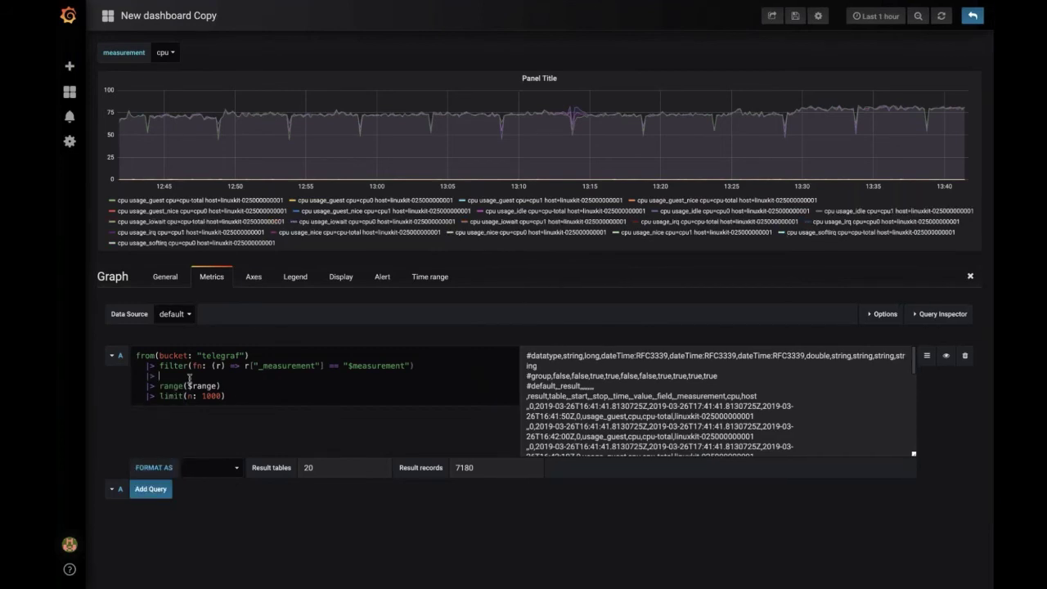
type("fil")
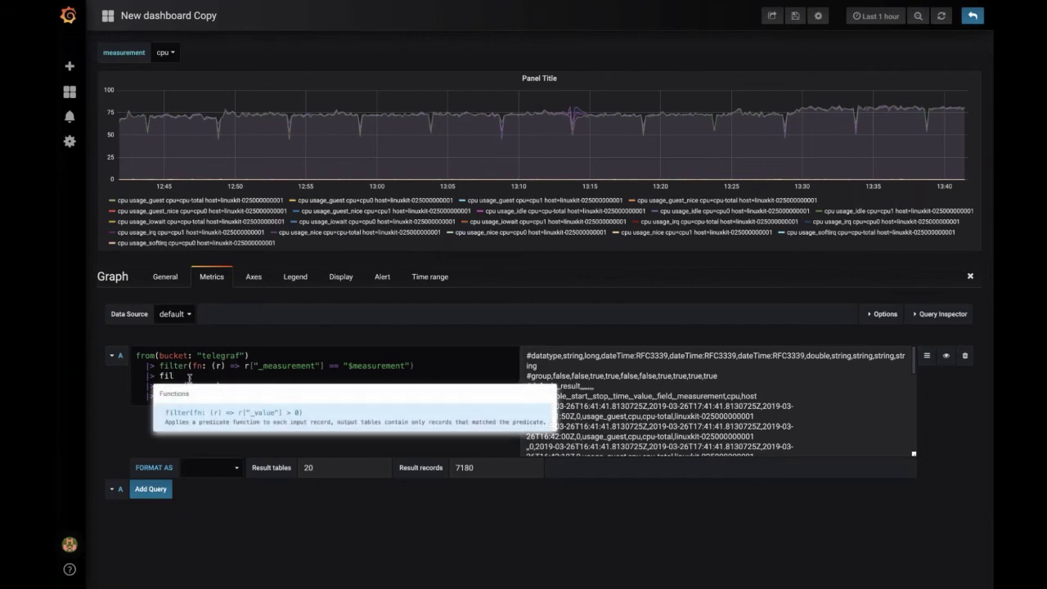
key("Return")
Step: Select all the Flux query text and delete it, leaving the editor empty
double_click(274, 375)
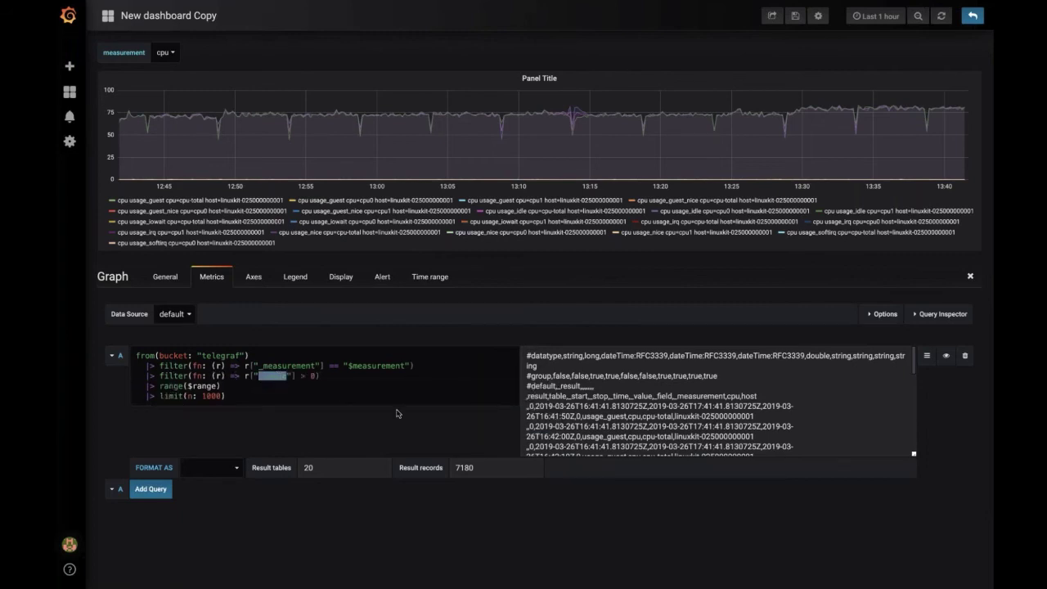
left_click(401, 384)
key("ctrl+a")
key("BackSpace")
key("ctrl+space")
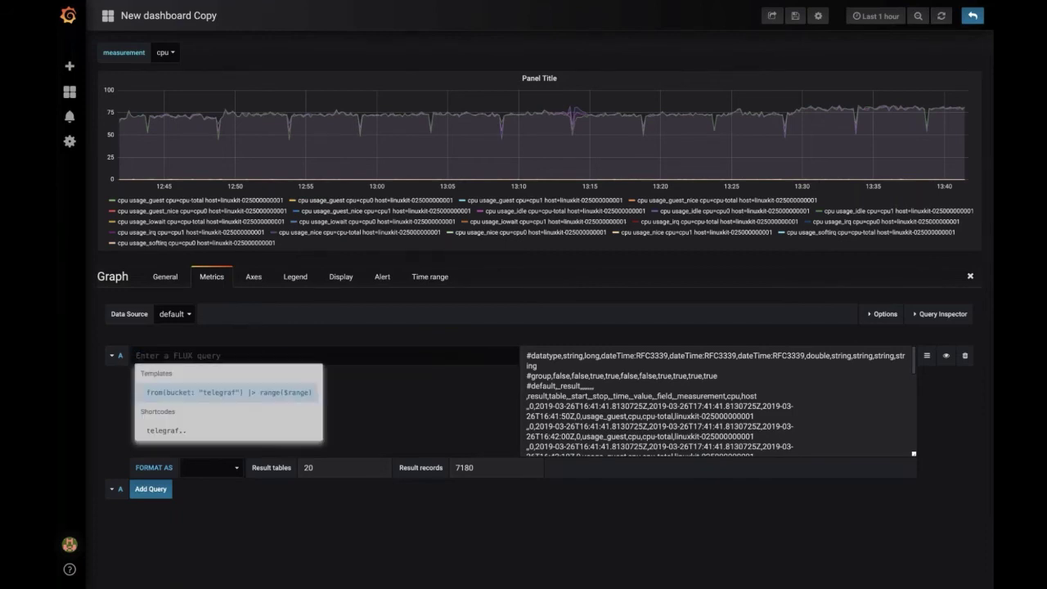
Step: Insert the telegraf.. shortcode with measurement cpu and field usage_guest, then expand it
key("Down")
key("Return")
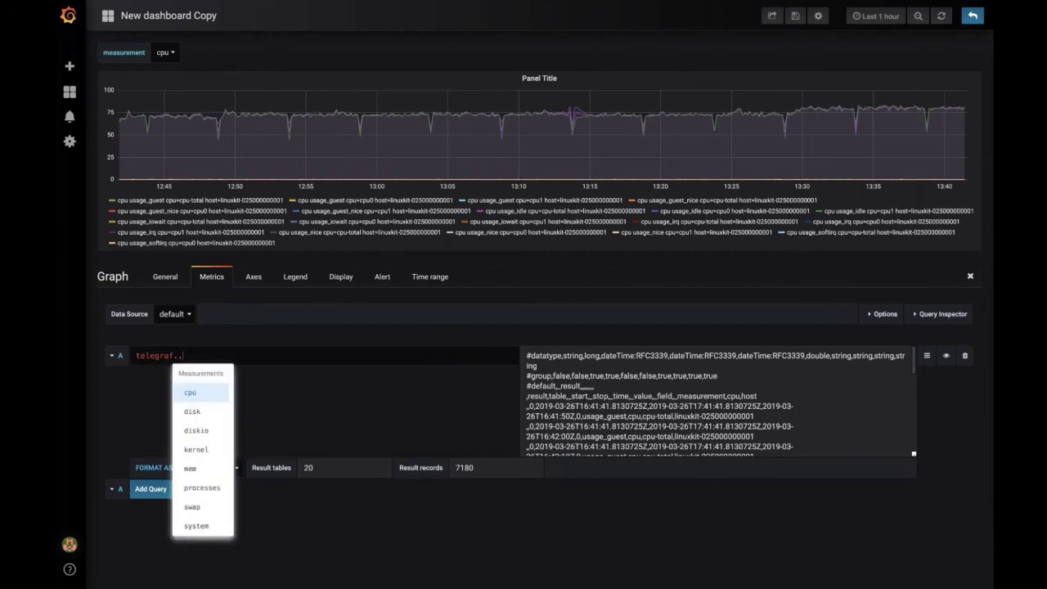
key("Return")
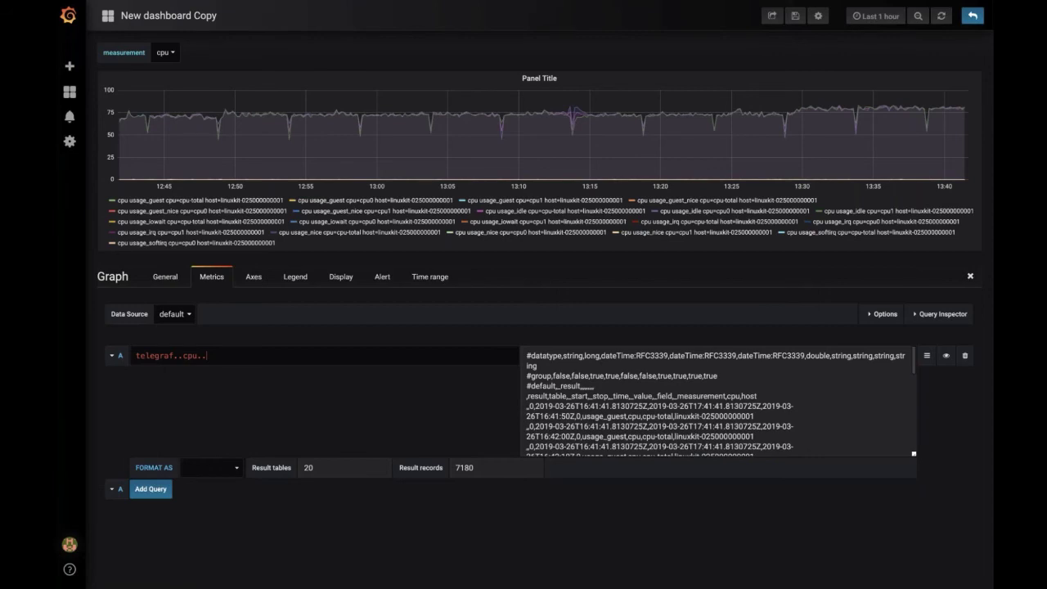
key("ctrl+space")
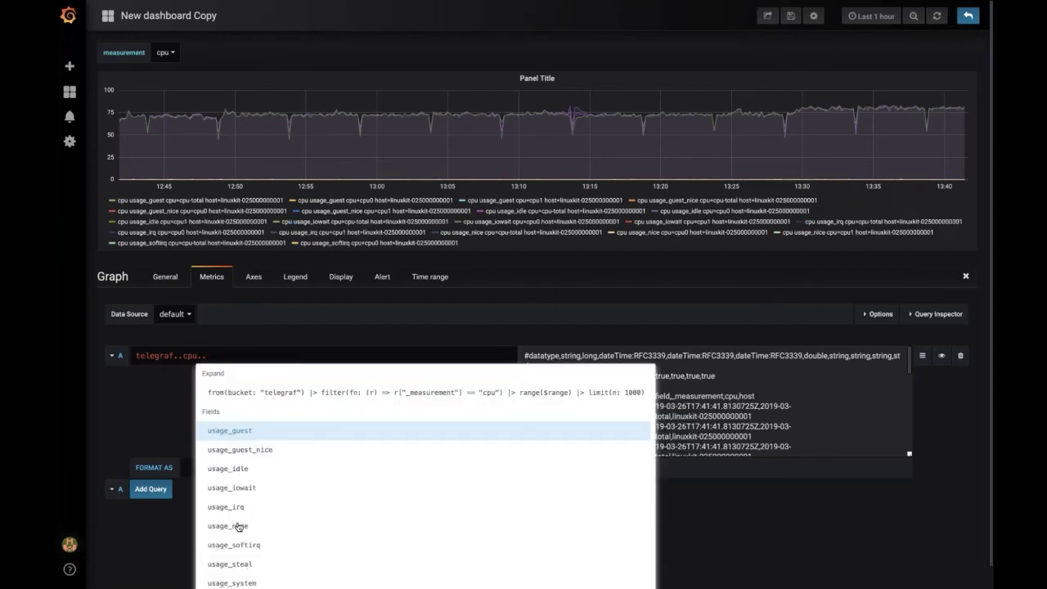
left_click(279, 433)
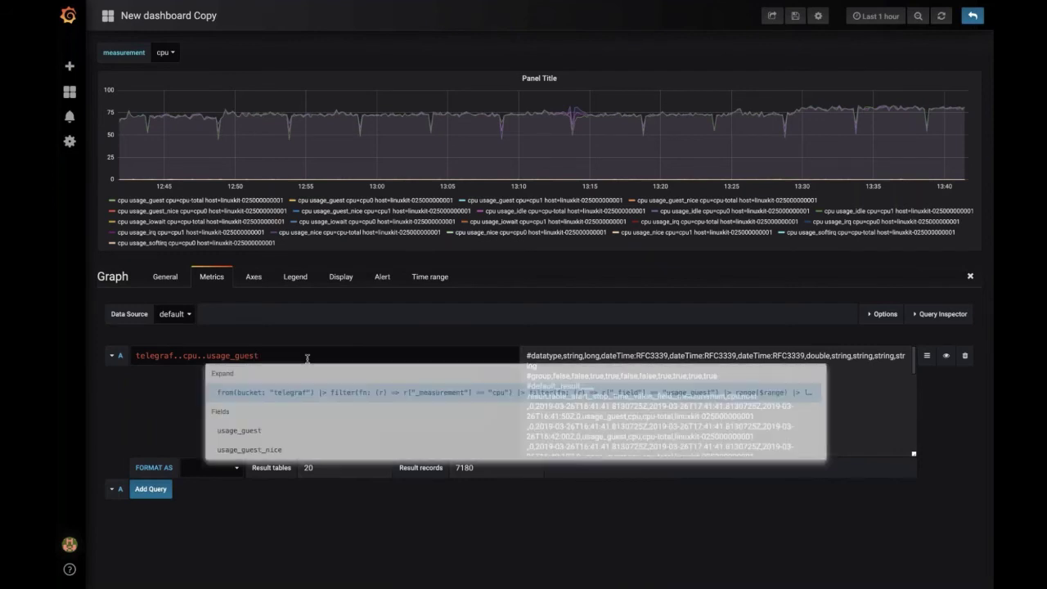
left_click(343, 377)
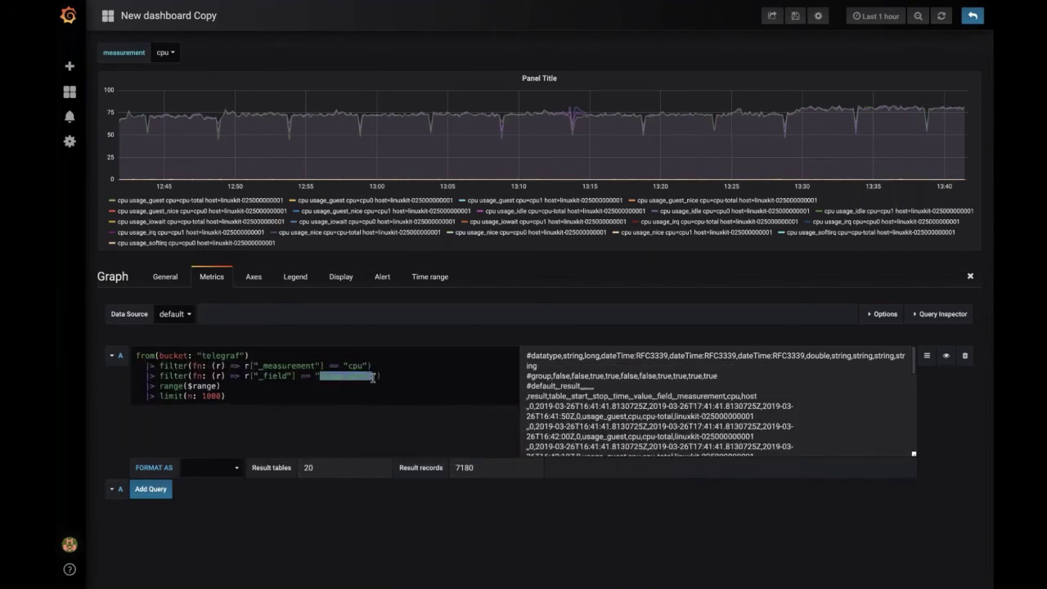
Step: Replace "cpu" with $measurement and "usage_guest" with $field in the query filters
double_click(353, 365)
type("$measurement")
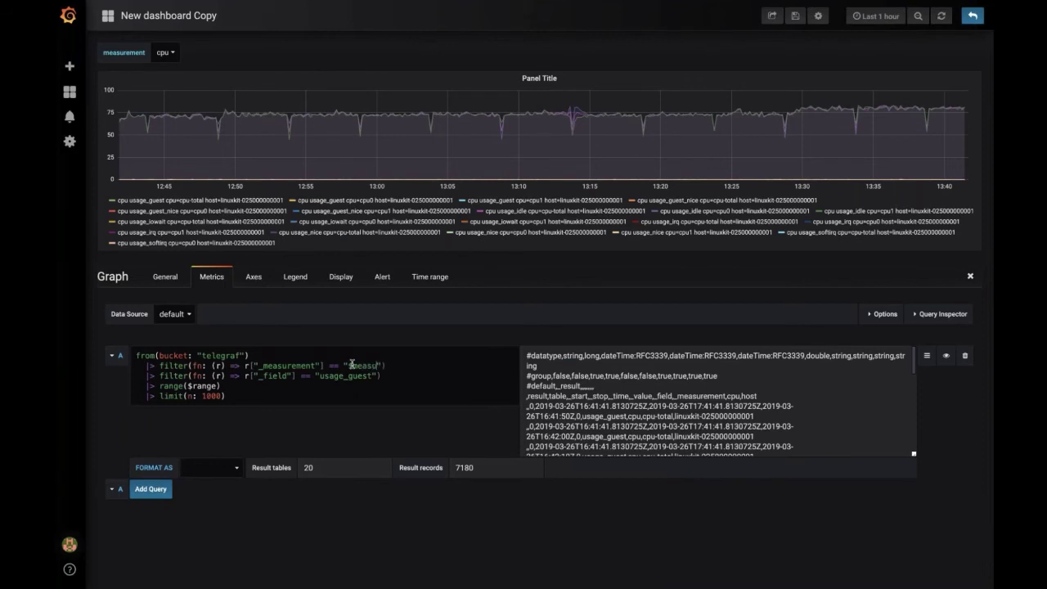
key("BackSpace")
key("BackSpace")
key("BackSpace")
type("ent")
double_click(348, 376)
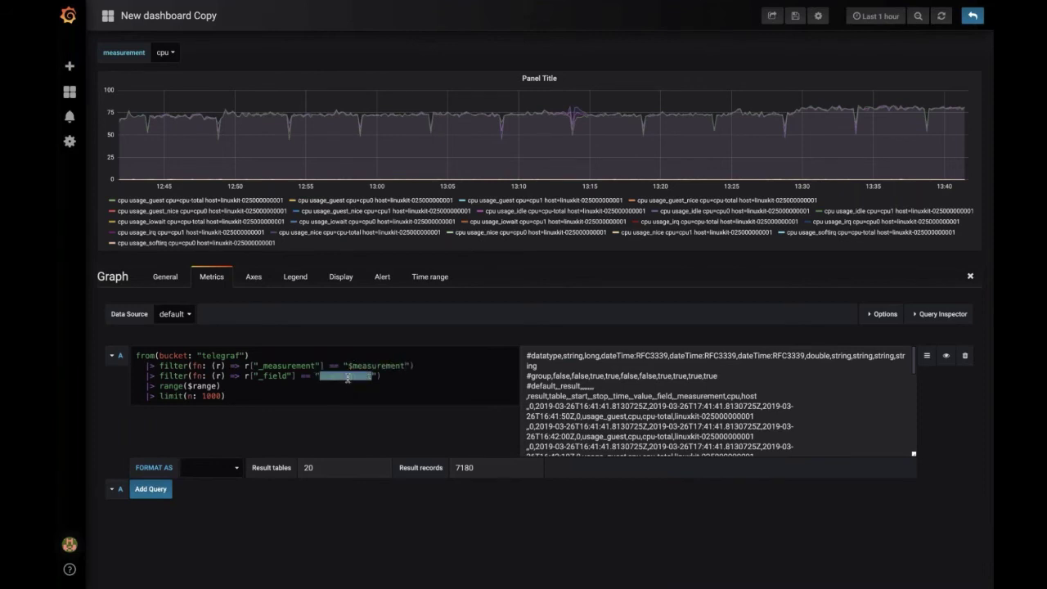
type("$field")
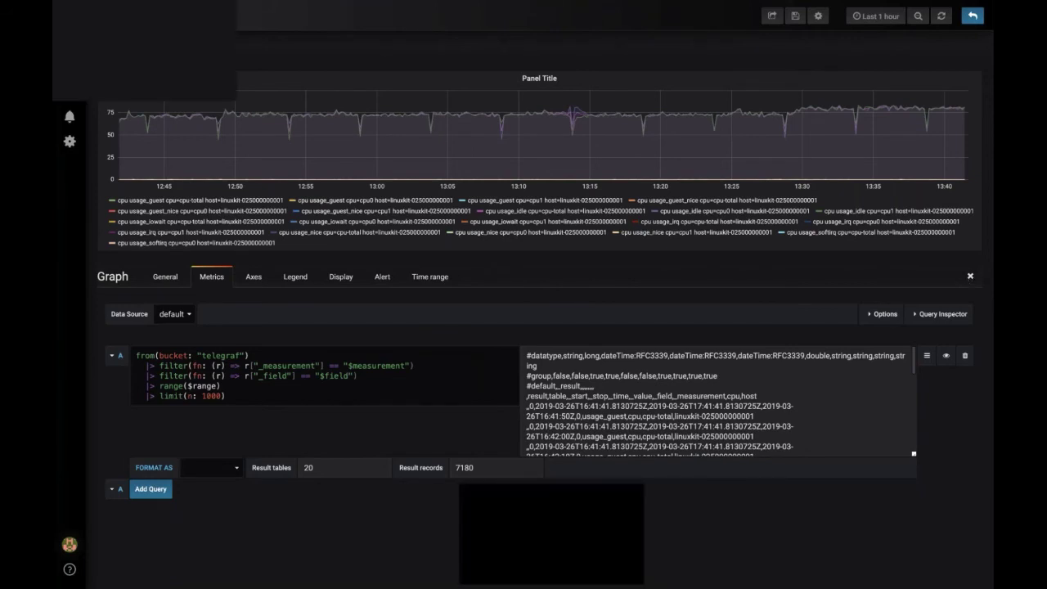
Step: Return to the dashboard and create a new variable named "field" in Dashboard Settings
left_click(971, 277)
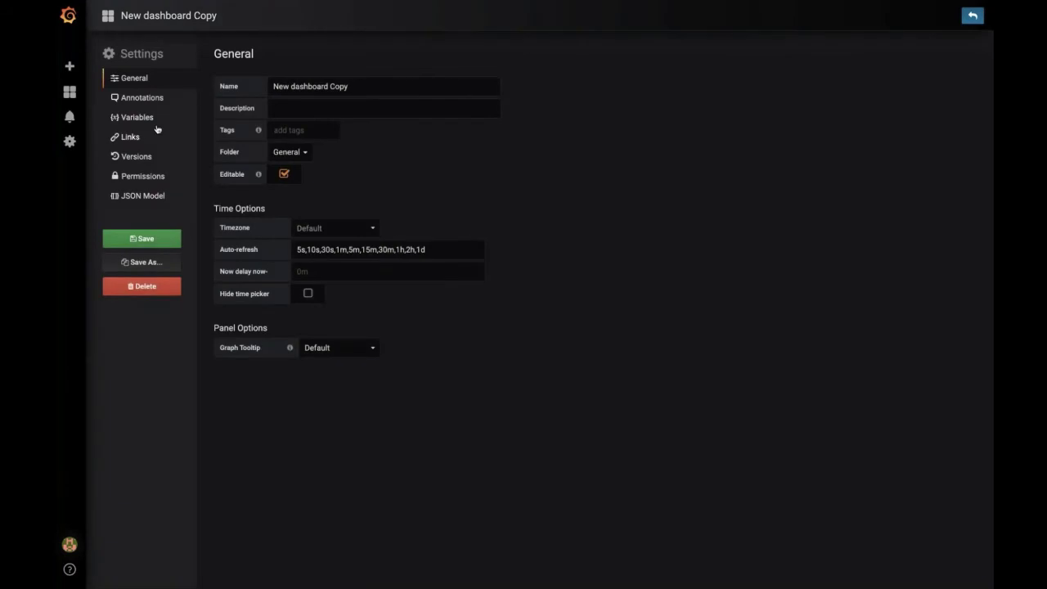
left_click(155, 122)
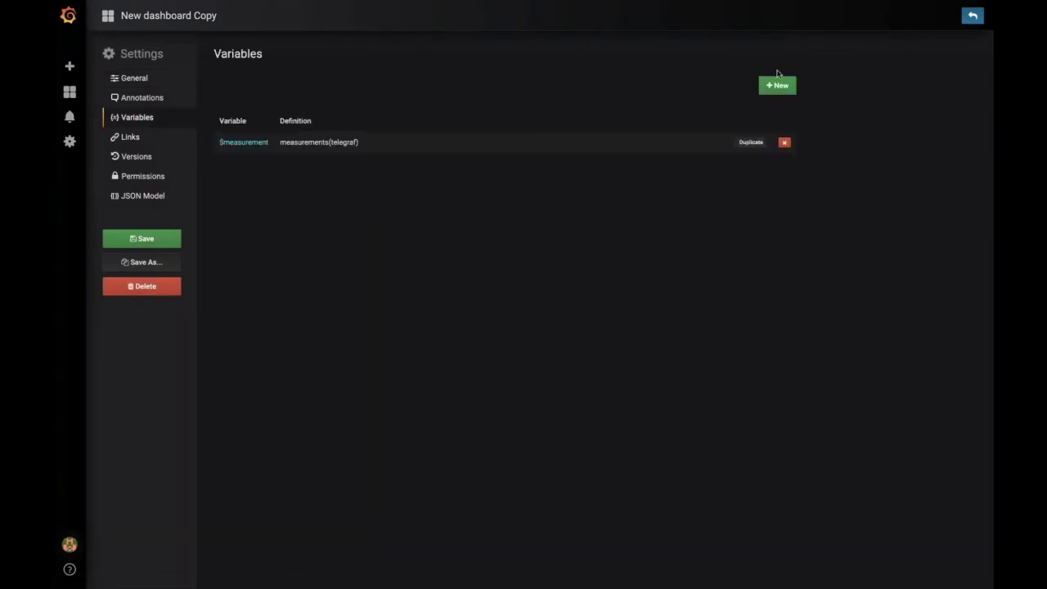
left_click(777, 85)
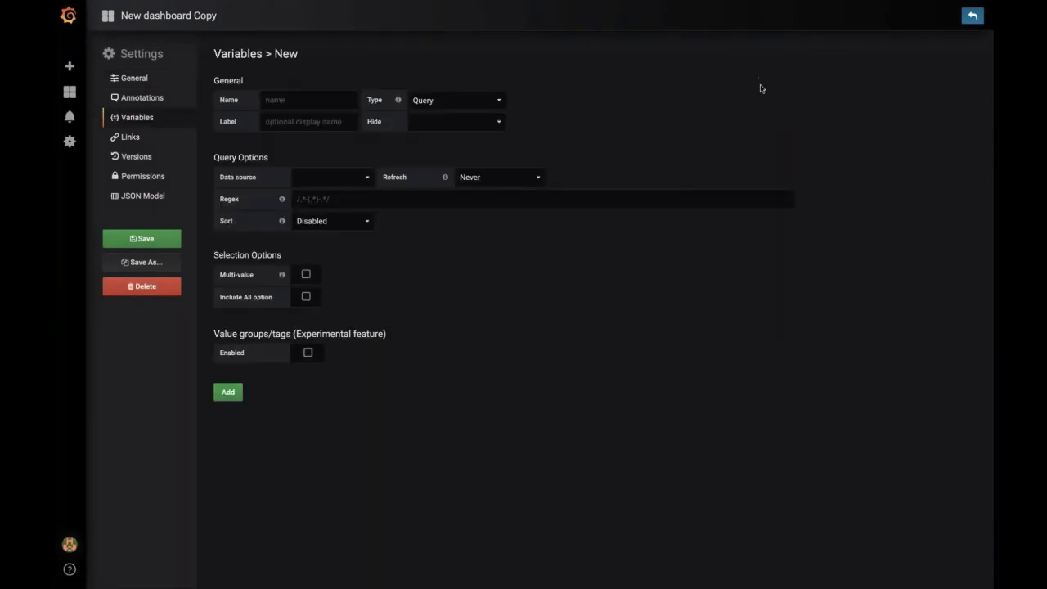
left_click(307, 99)
type("feild")
key("BackSpace")
key("BackSpace")
key("BackSpace")
key("BackSpace")
type("ield")
Step: Choose the Flux data source for the variable and start the query with field_keys(
key("Tab")
key("Tab")
key("Tab")
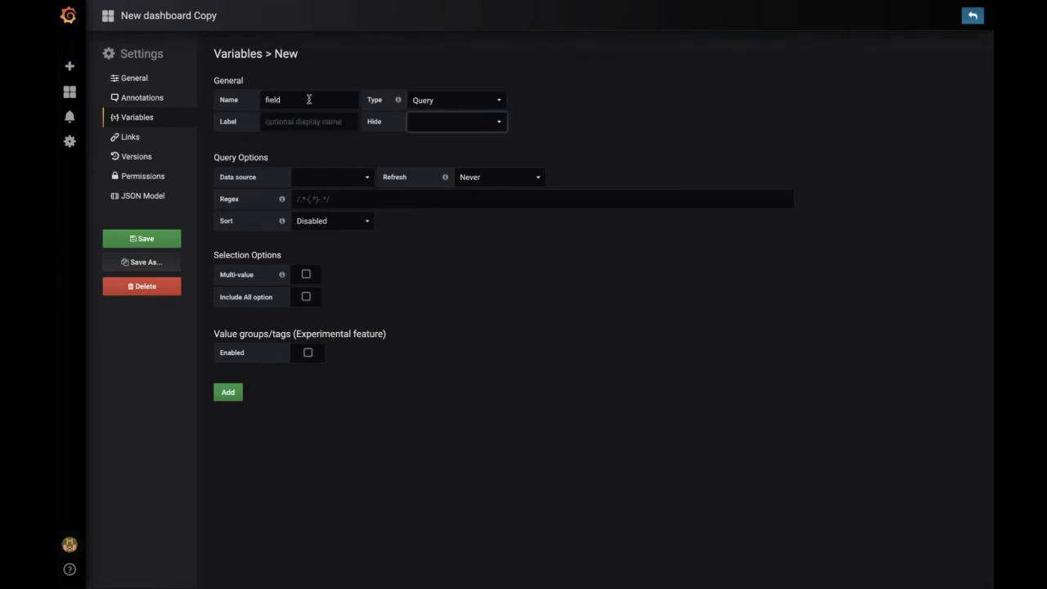
key("space")
key("Down")
key("Up")
key("Return")
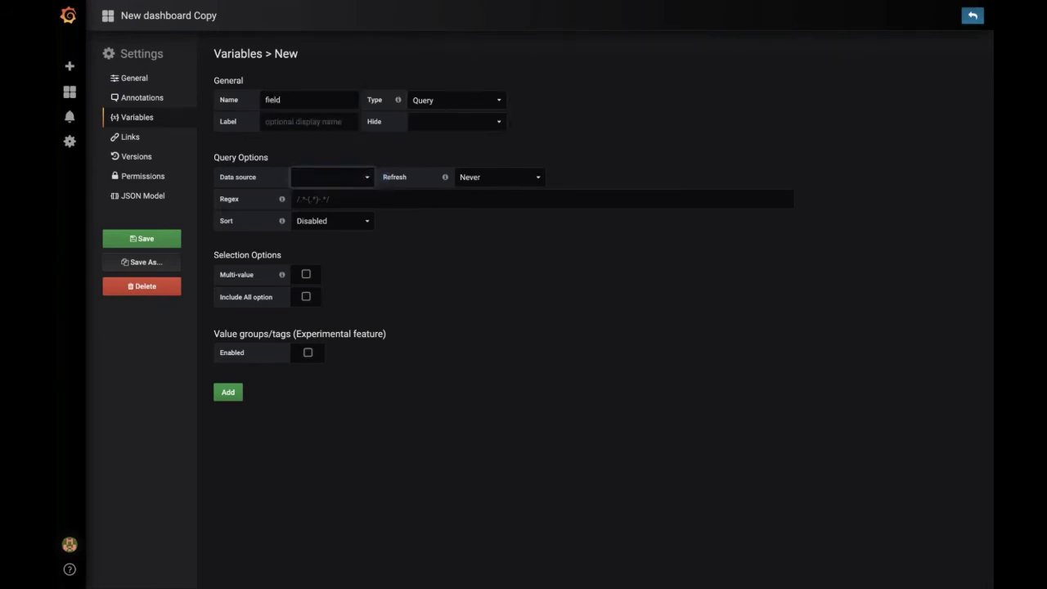
type("f")
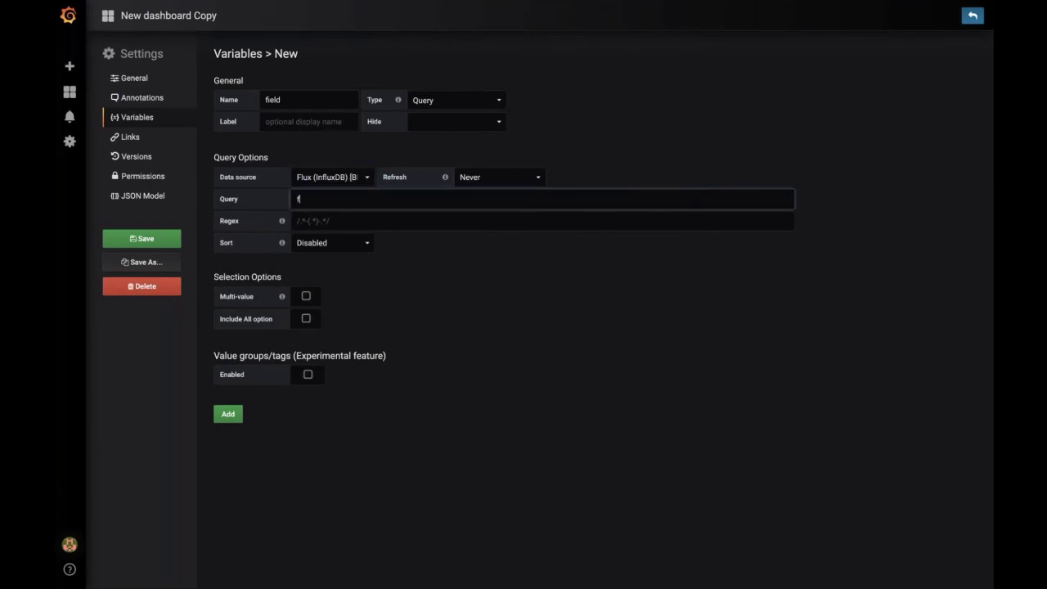
type("ield_keys(")
Step: Switch desktops to the Flux plugin README to look up field_keys
left_click(309, 99)
key("ctrl+Left")
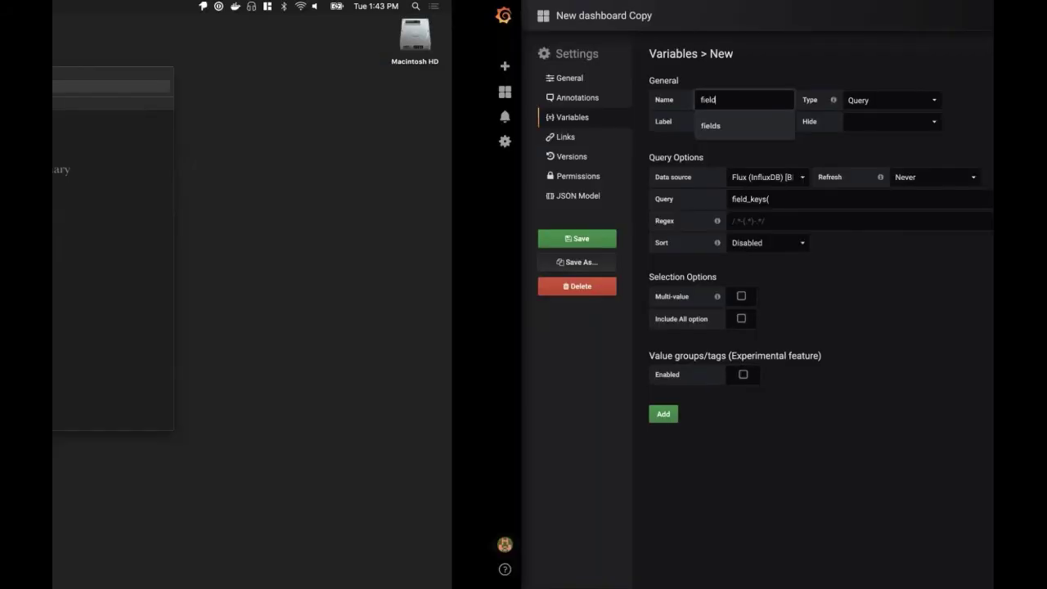
key("ctrl+Right")
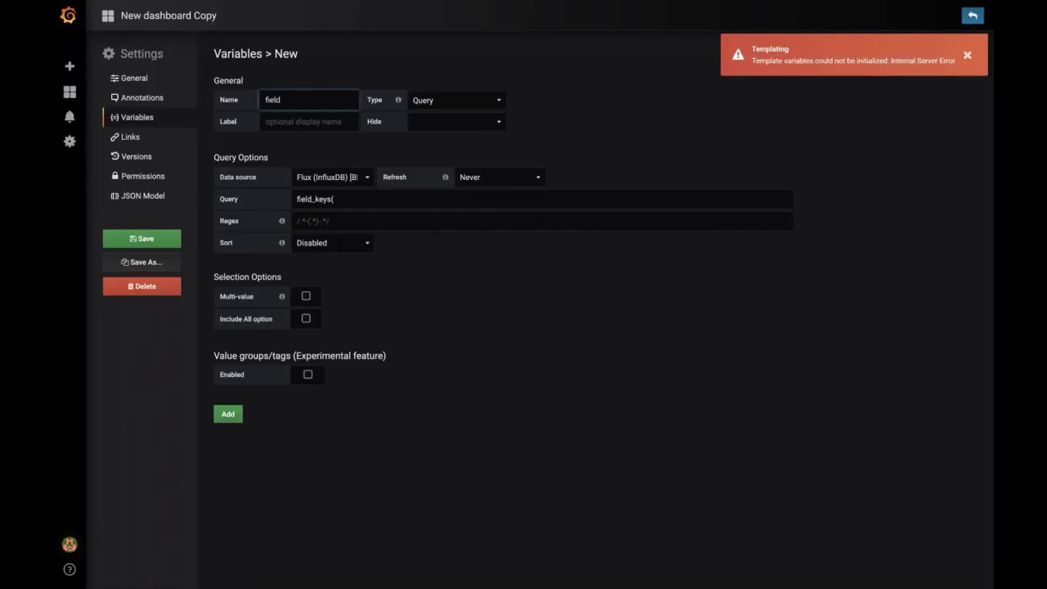
key("ctrl+Right")
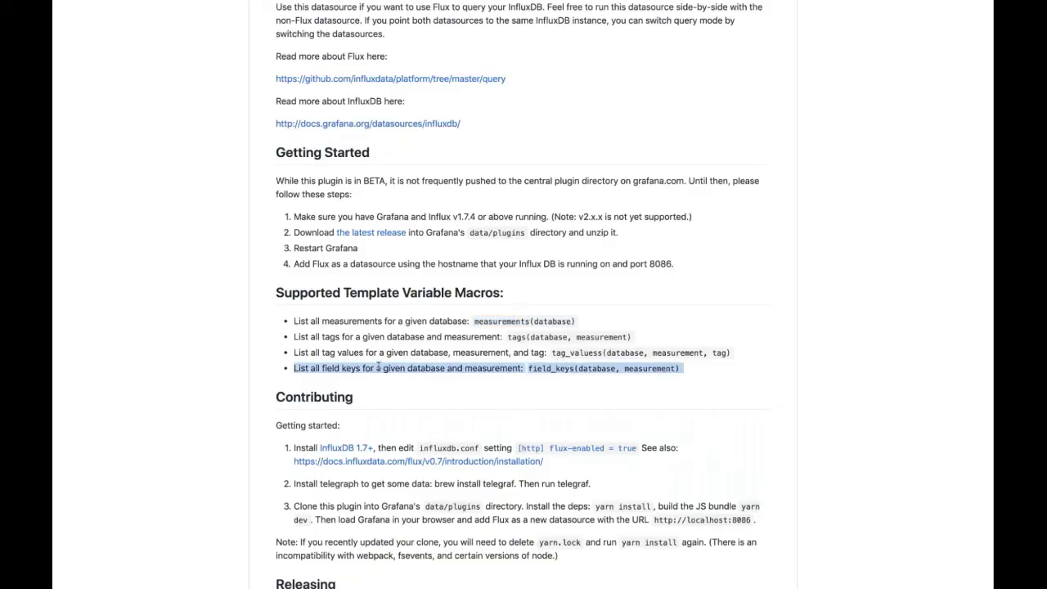
Step: Read the field_keys(database, measurement) macro, then continue the query with "telegraf, measurement"
left_click(378, 368)
triple_click(378, 368)
scroll(502, 259, "up", 20)
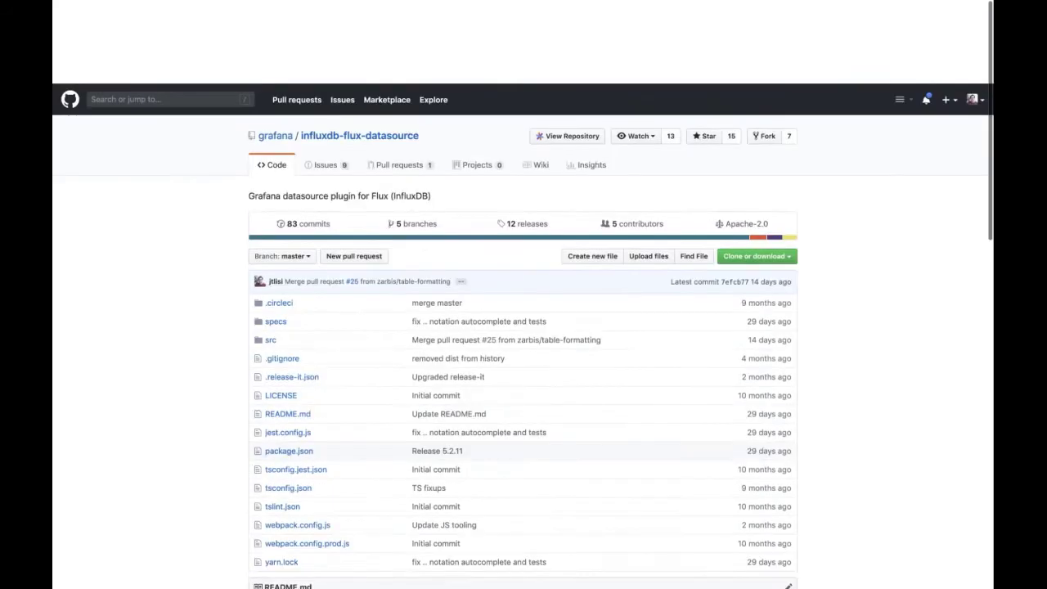
scroll(523, 295, "down", 20)
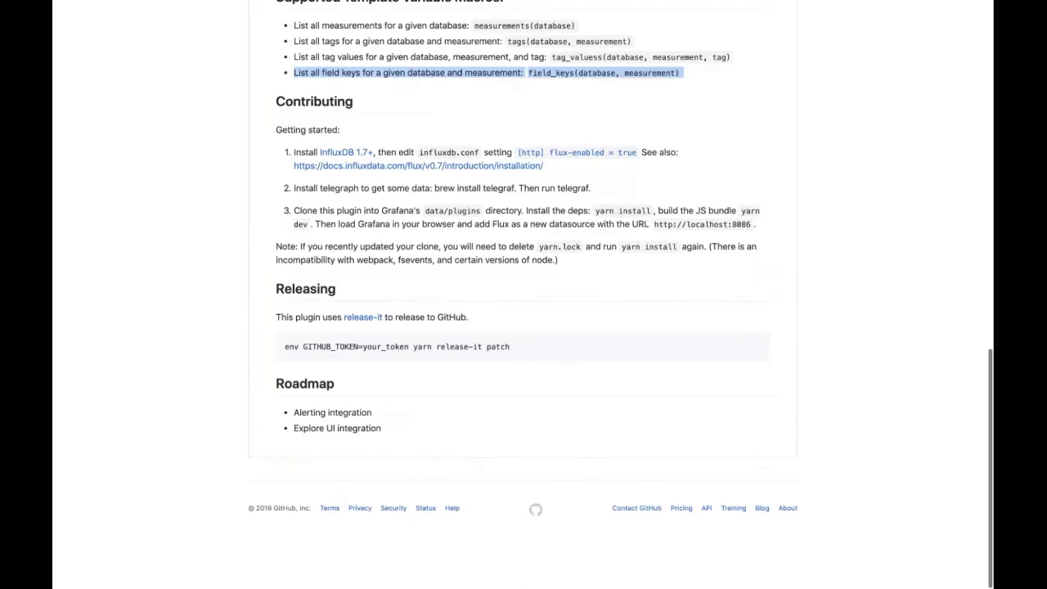
scroll(524, 294, "up", 20)
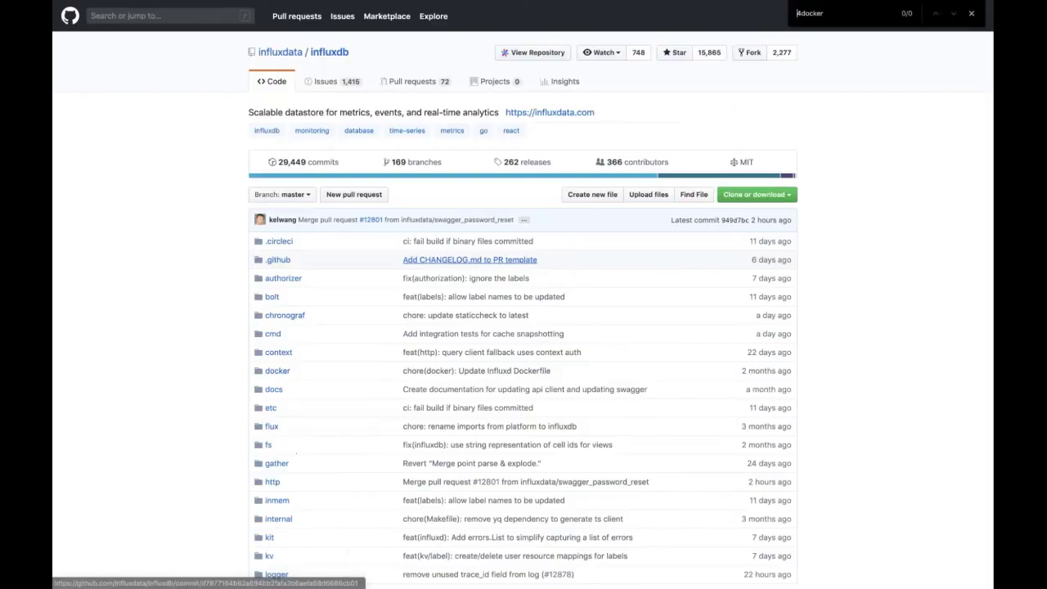
scroll(524, 294, "down", 5)
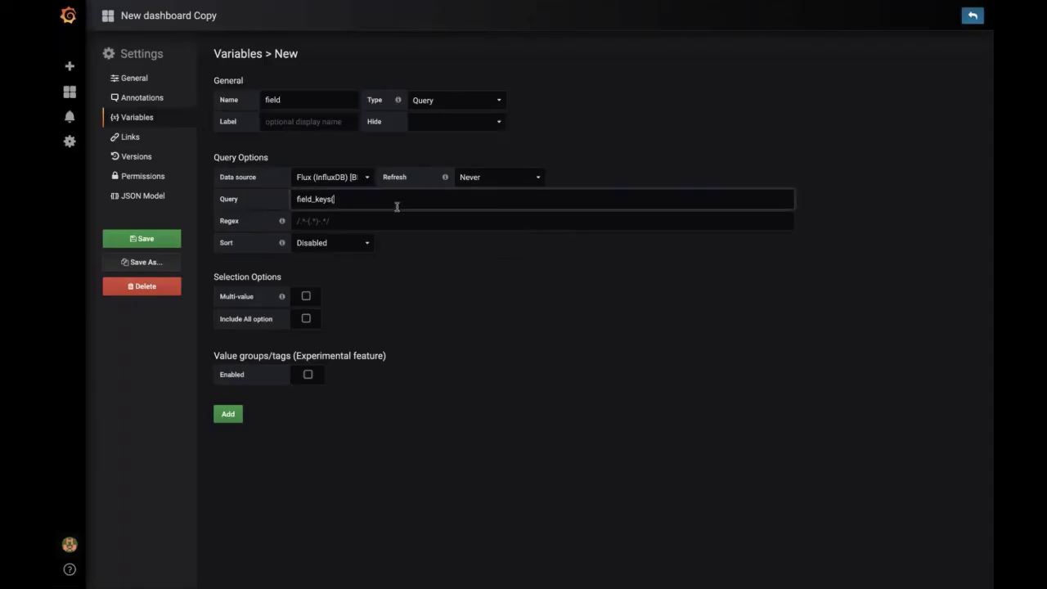
type("telegraf, measurement")
Step: Fix the query to field_keys(telegraf, $measurement), preview the values, add the variable, and return
left_click(459, 301)
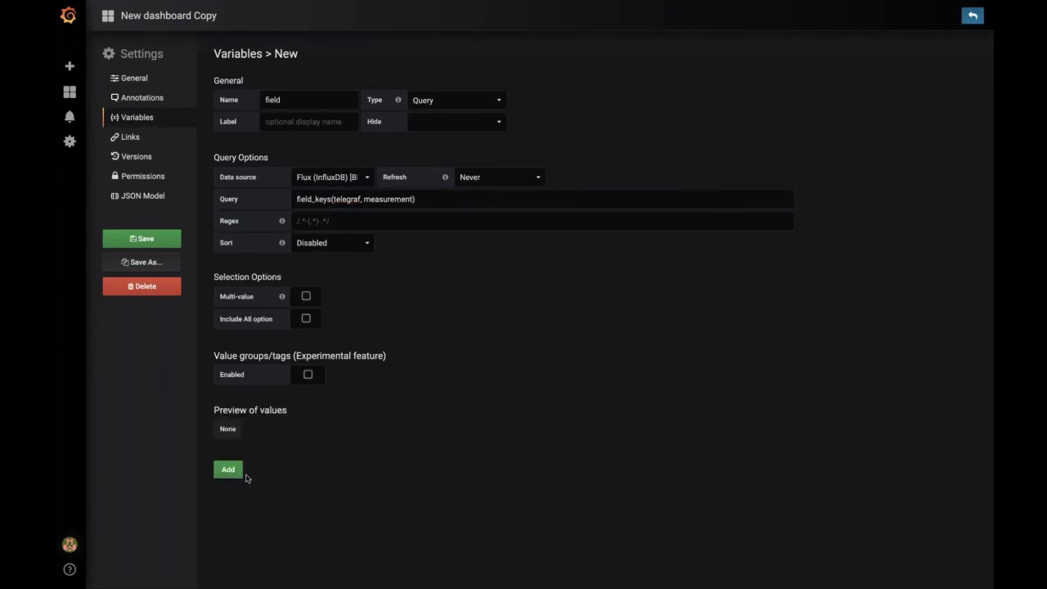
left_click(365, 198)
type("$")
left_click(726, 382)
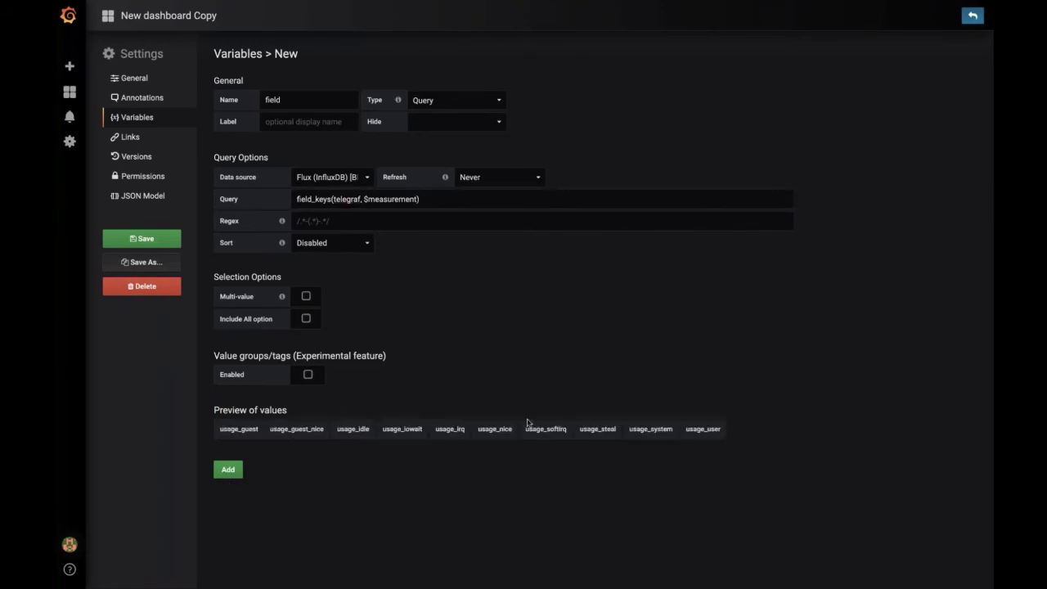
left_click(228, 469)
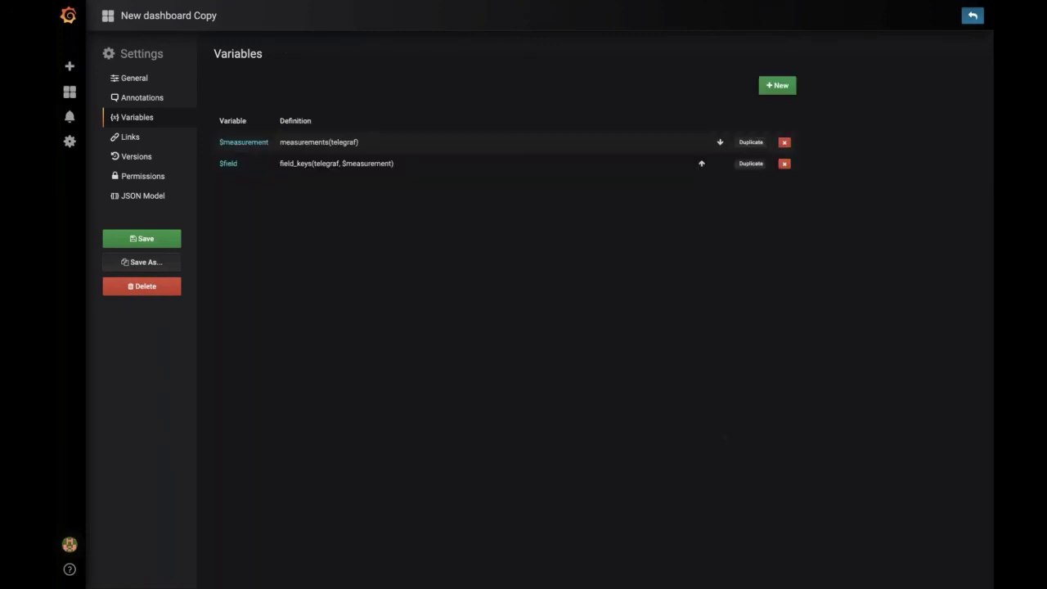
left_click(973, 15)
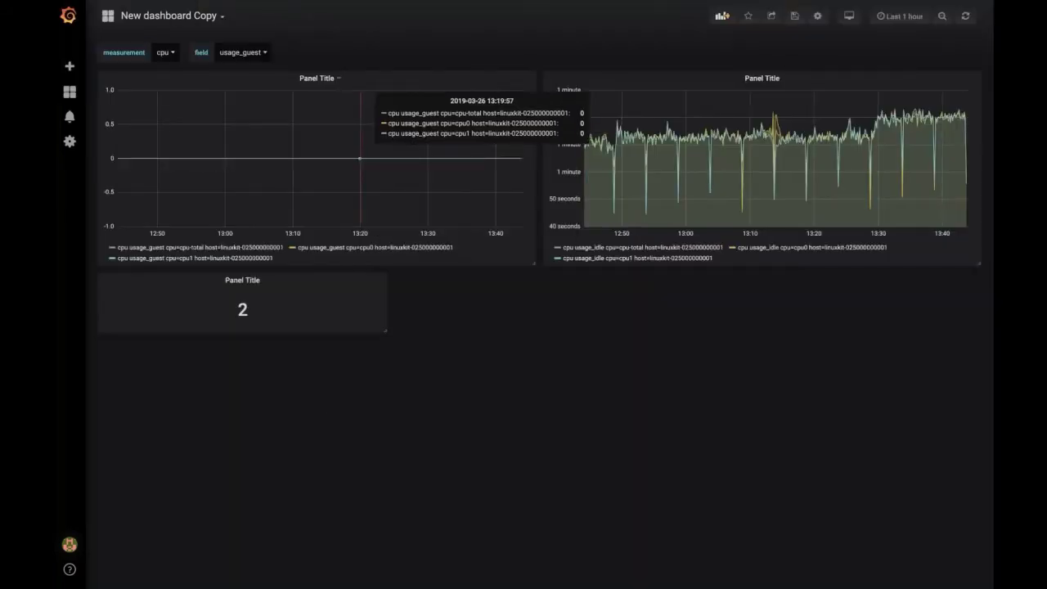
Step: Cycle the variables through usage_idle, disk and inodes_used, ending on measurement mem
left_click(263, 53)
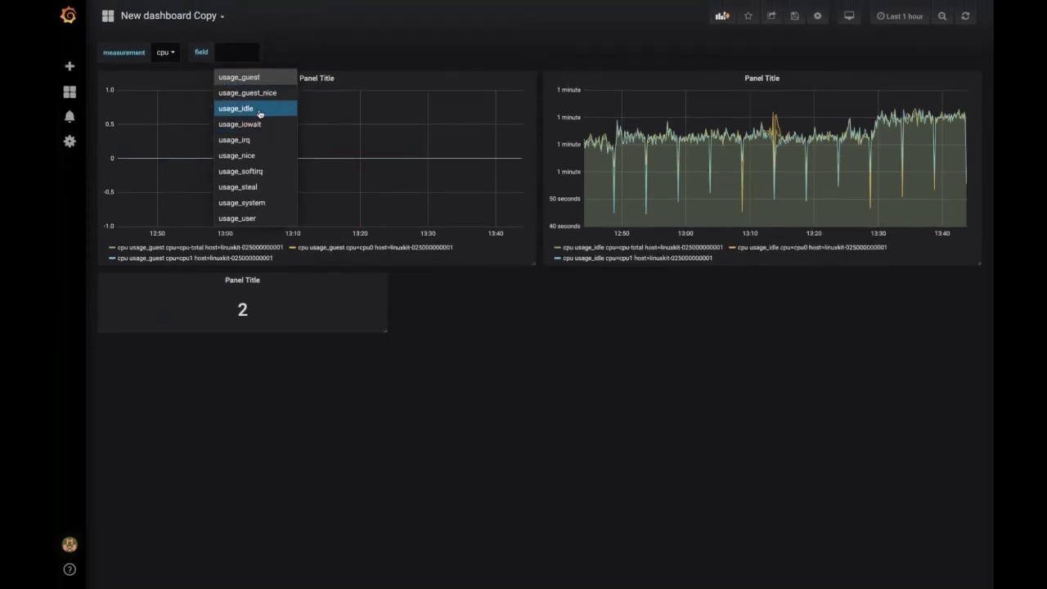
left_click(262, 99)
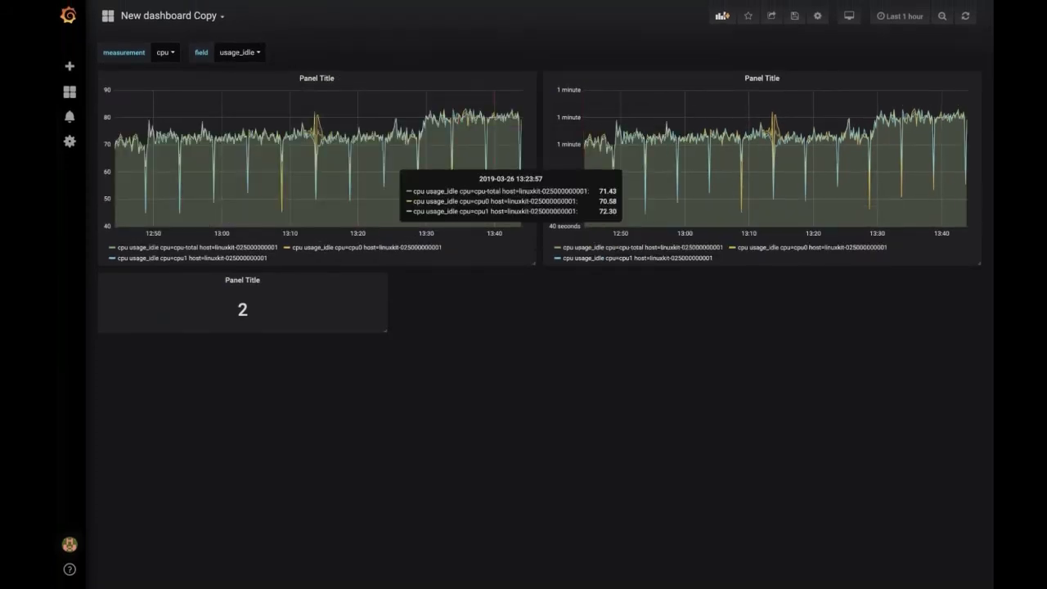
left_click(166, 54)
left_click(196, 93)
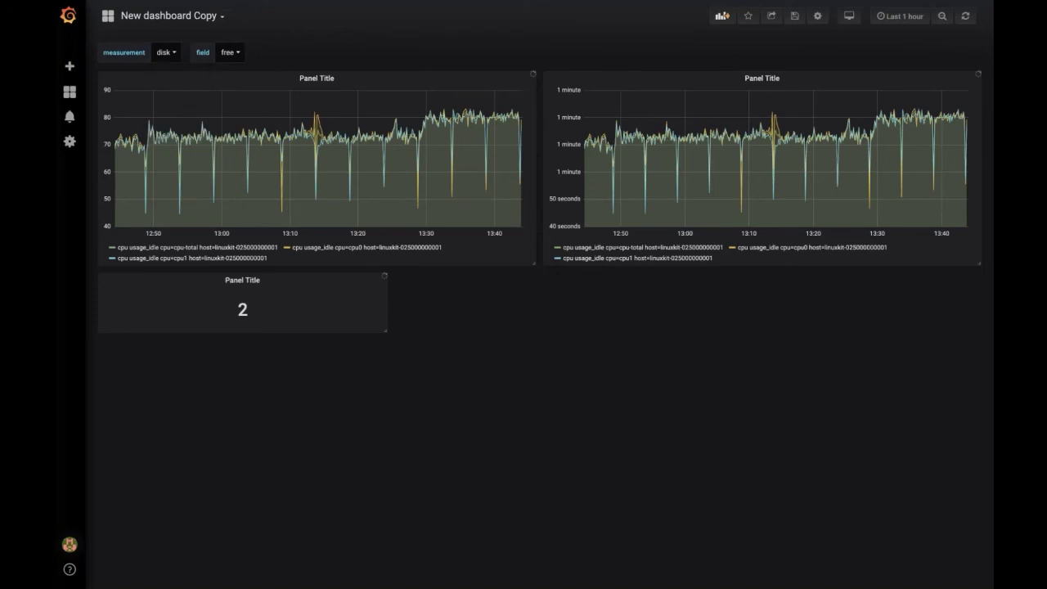
left_click(230, 54)
left_click(234, 129)
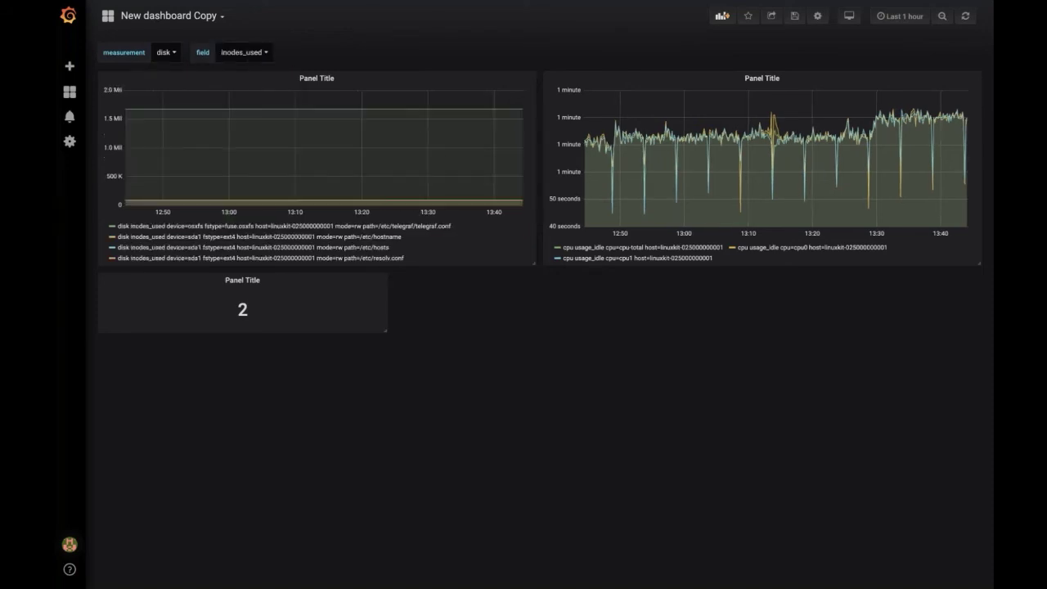
left_click(167, 54)
left_click(163, 140)
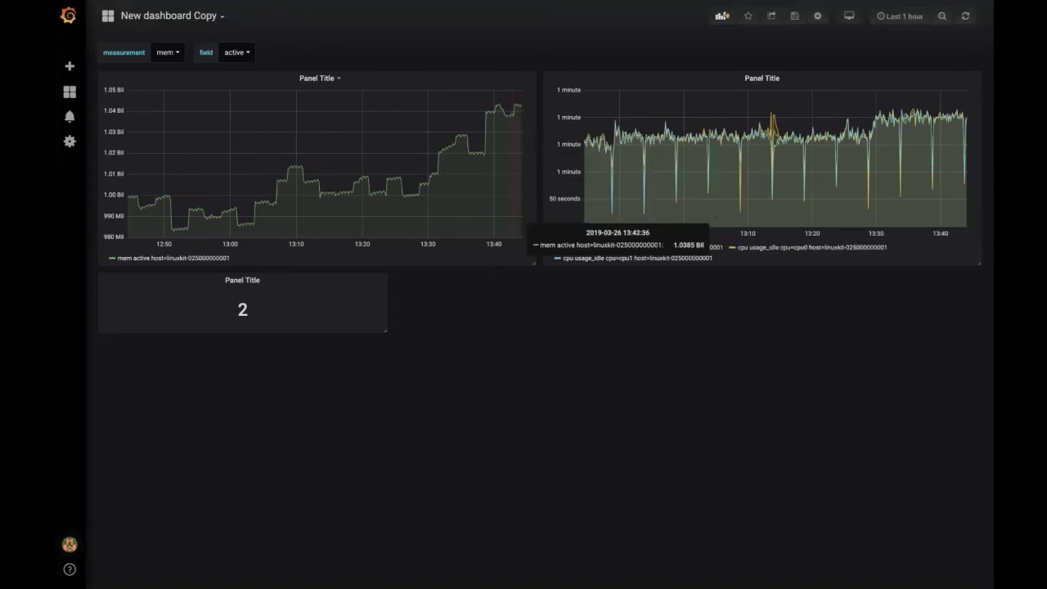
Step: Move the single-stat panel above the memory graph, reposition the CPU graph, and add a panel
left_click_drag(242, 280, 233, 81)
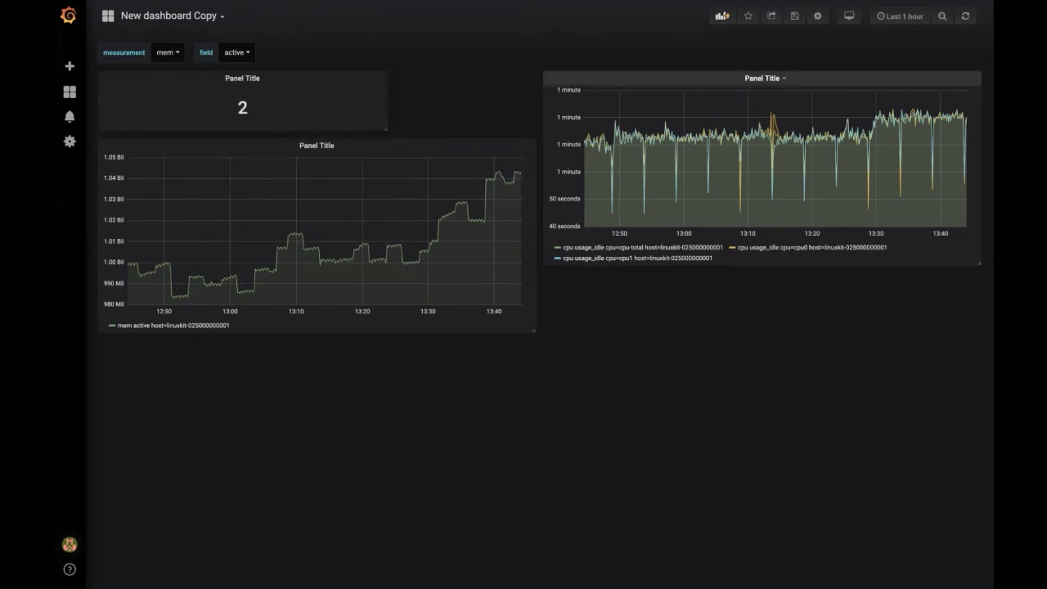
left_click_drag(751, 85, 781, 167)
left_click(721, 17)
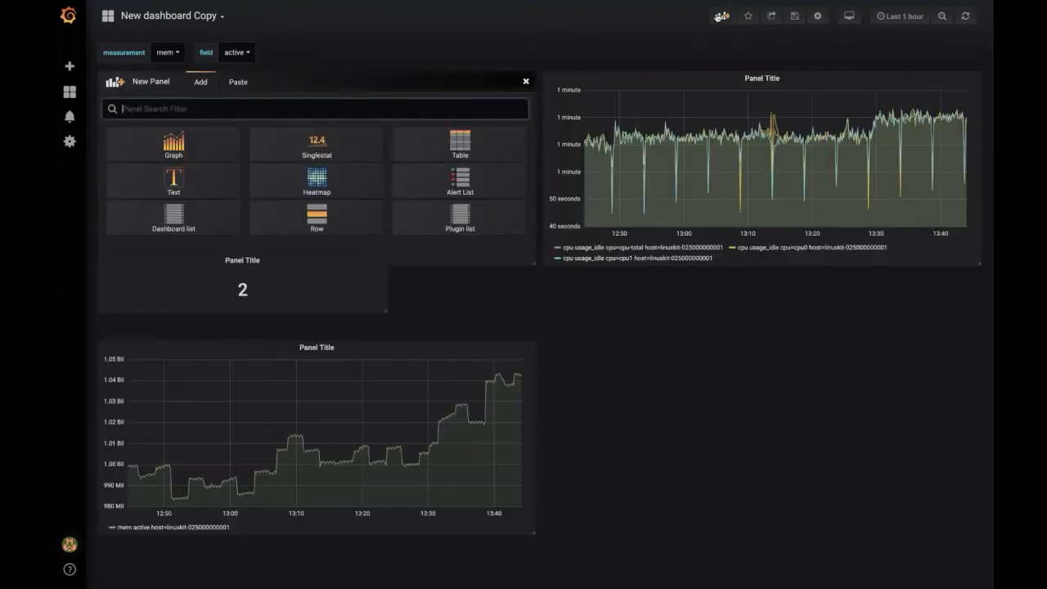
Step: Create a Table panel, open it for editing, and clear its existing query
left_click(174, 145)
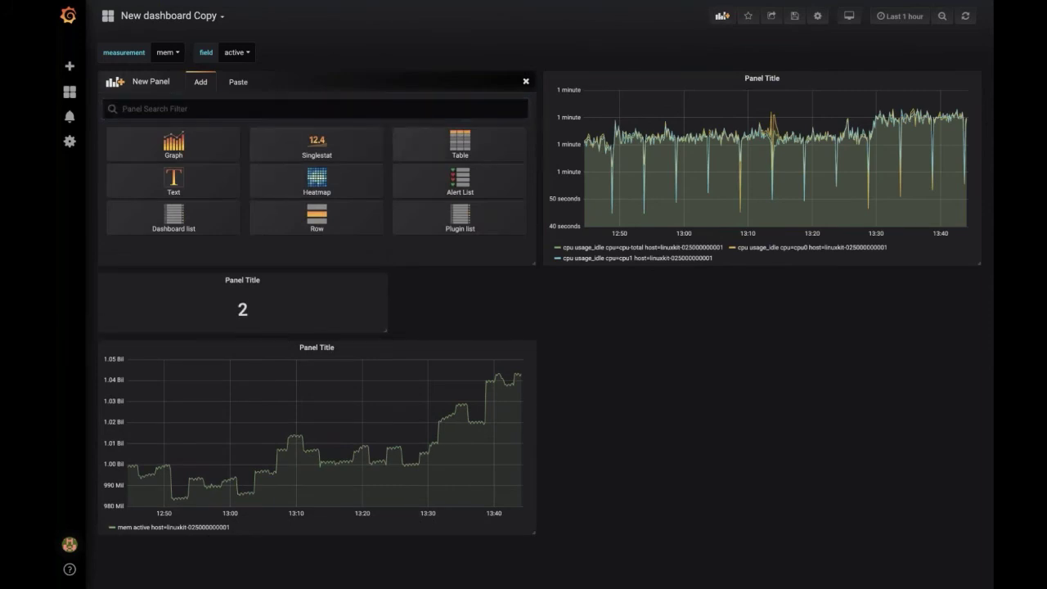
left_click(316, 78)
left_click(307, 111)
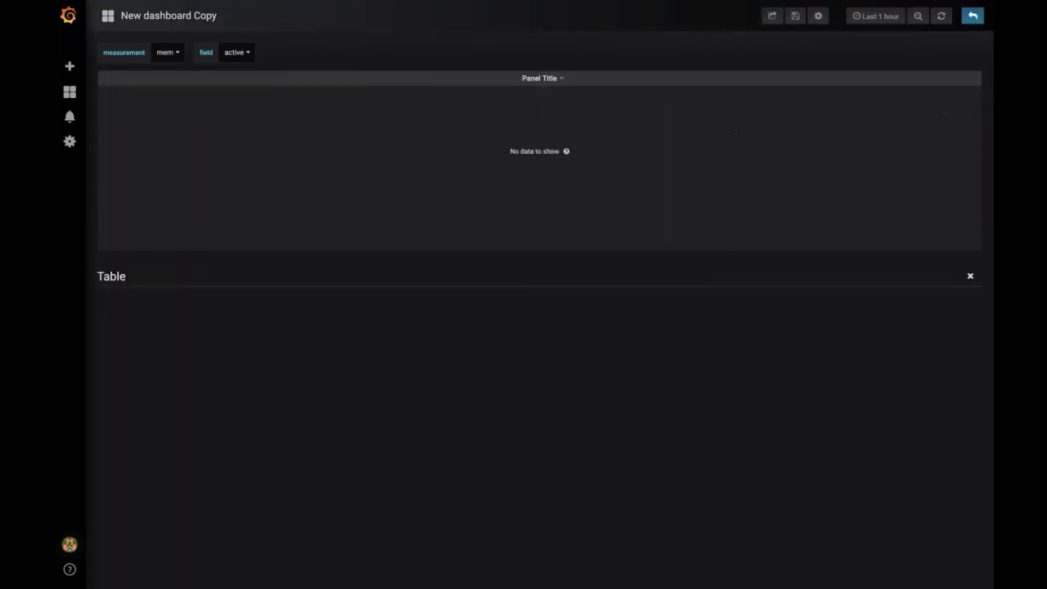
key("ctrl+a")
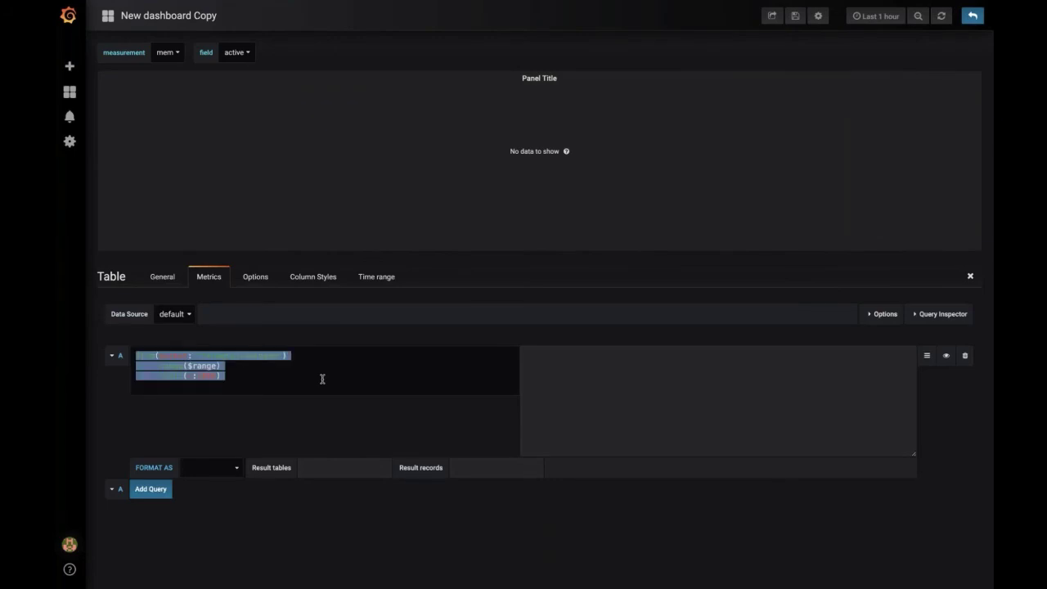
key("BackSpace")
Step: Insert the telegraf.. shortcode and choose diskio as the measurement instead of kernel
key("Down")
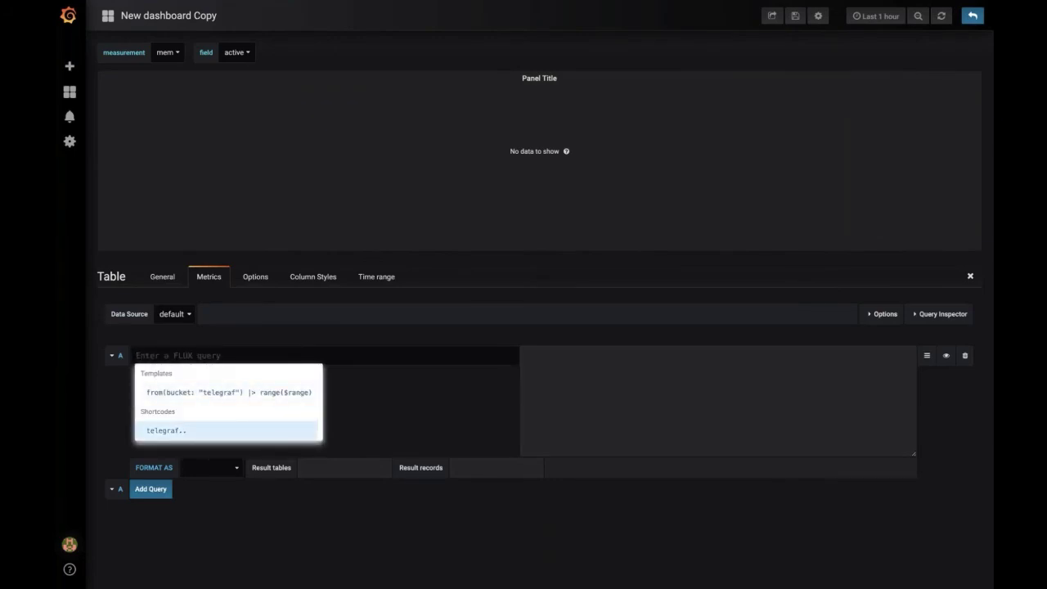
key("Return")
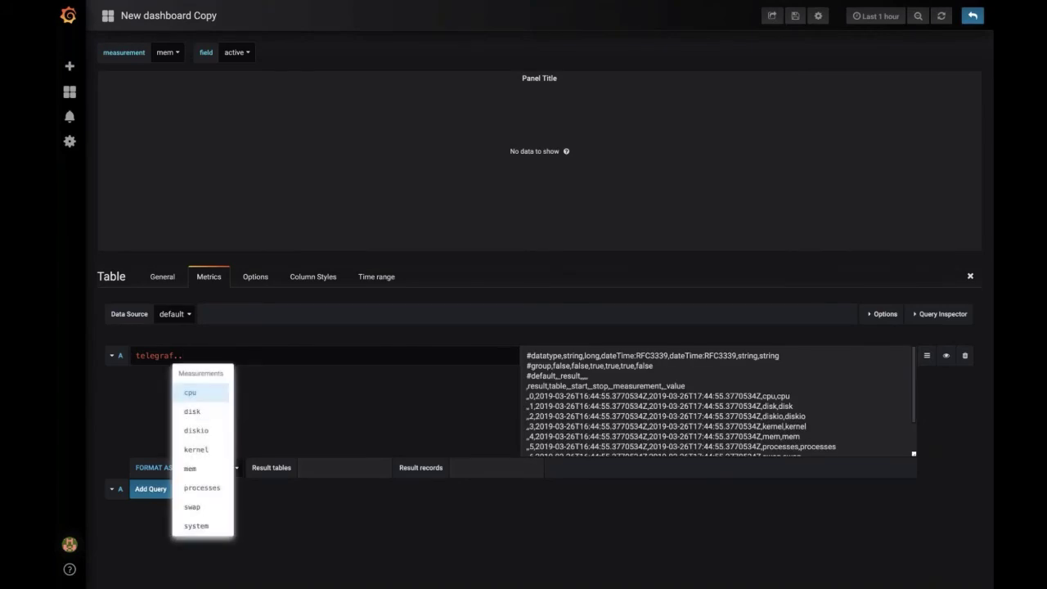
key("Down")
key("Down")
key("Down")
key("Down")
key("Up")
key("Return")
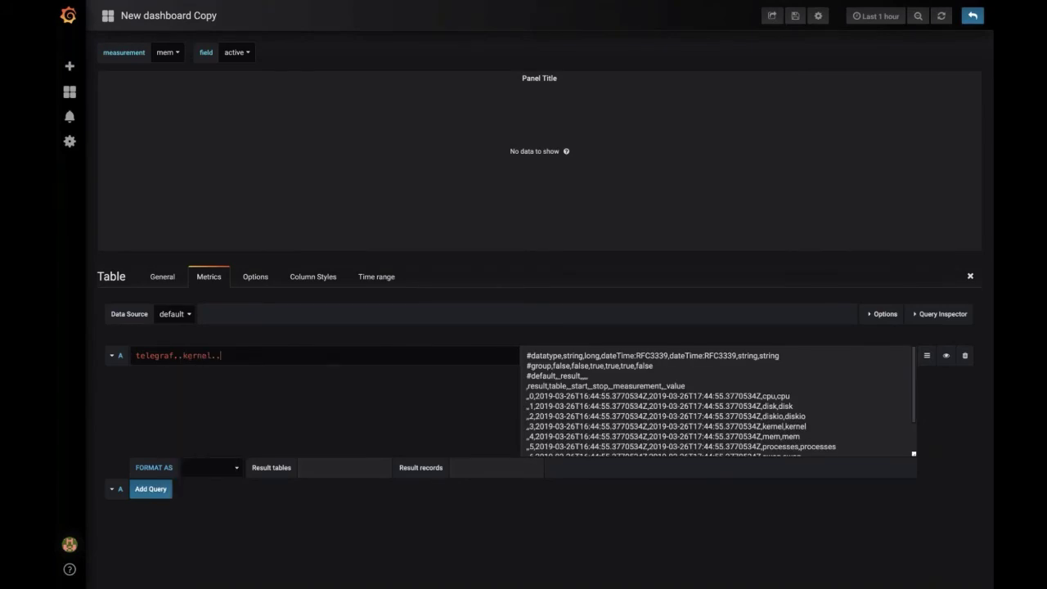
key("Down")
key("Down")
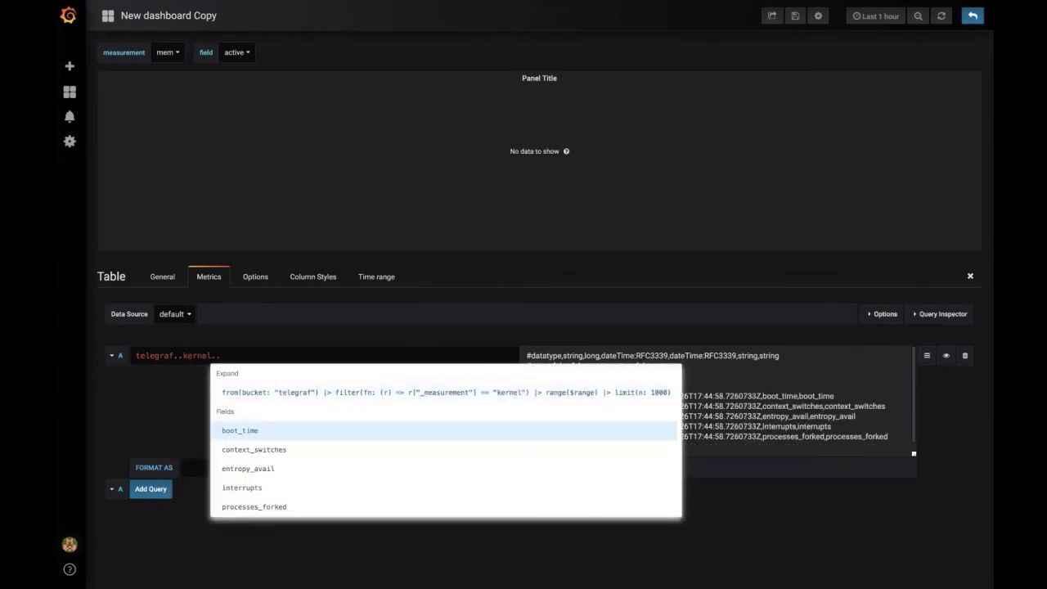
key("Down")
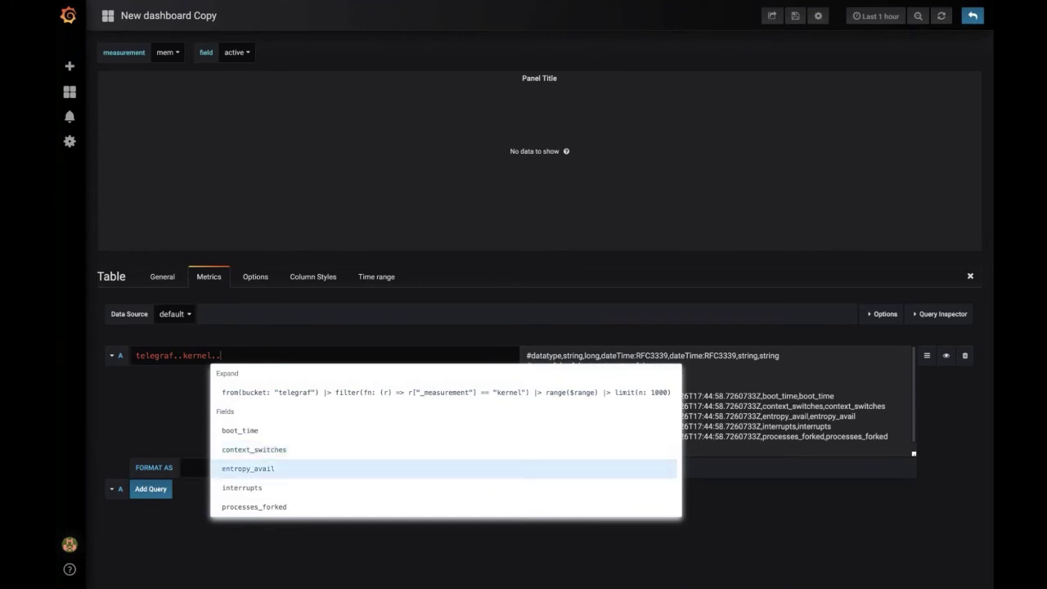
key("BackSpace")
key("BackSpace")
key("BackSpace")
key("BackSpace")
key("BackSpace")
key("BackSpace")
key("BackSpace")
key("BackSpace")
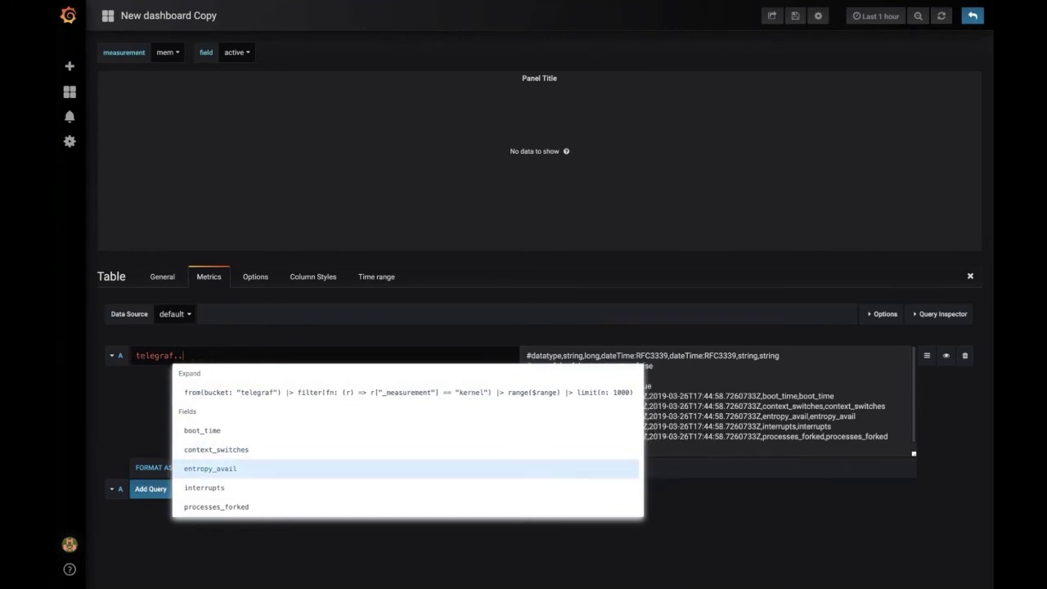
key("Up")
key("Return")
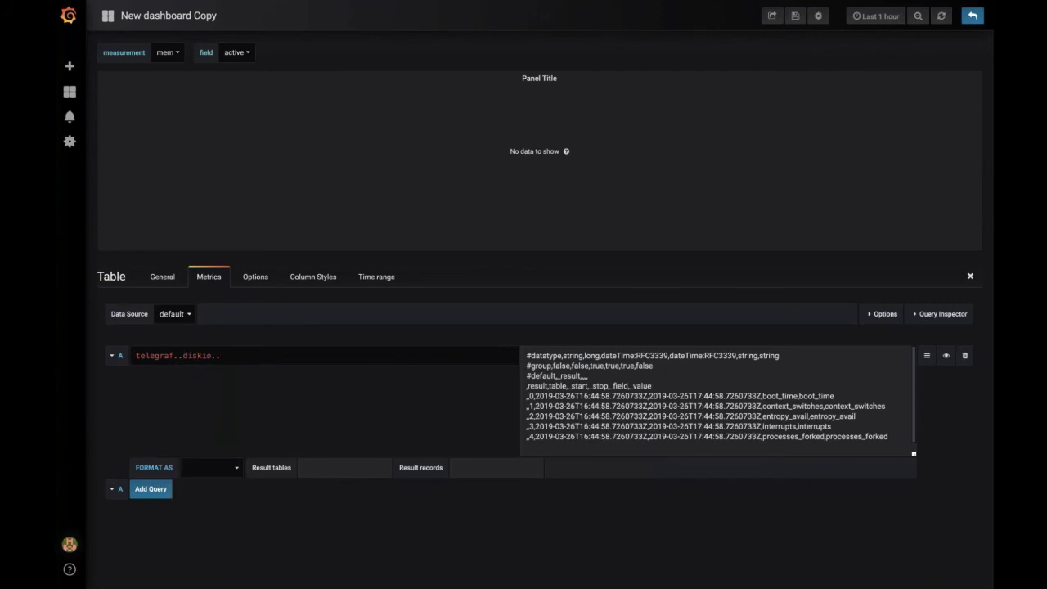
Step: Add write_time as the field and expand the shortcode into a full Flux query
key("Down")
key("Down")
key("Down")
key("Down")
key("Down")
key("Down")
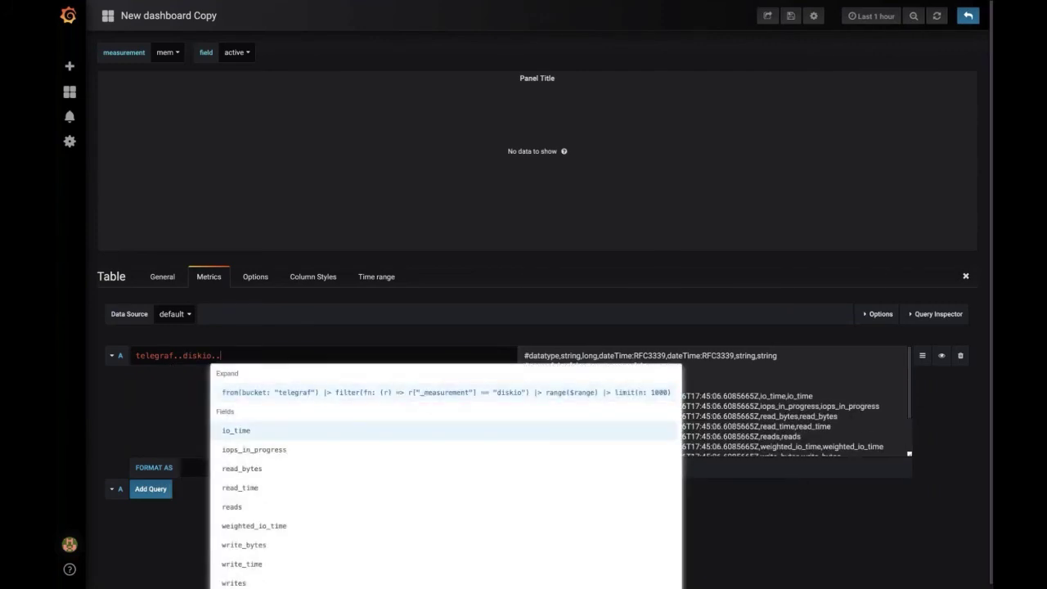
key("Down")
key("Down")
key("Down")
key("Down")
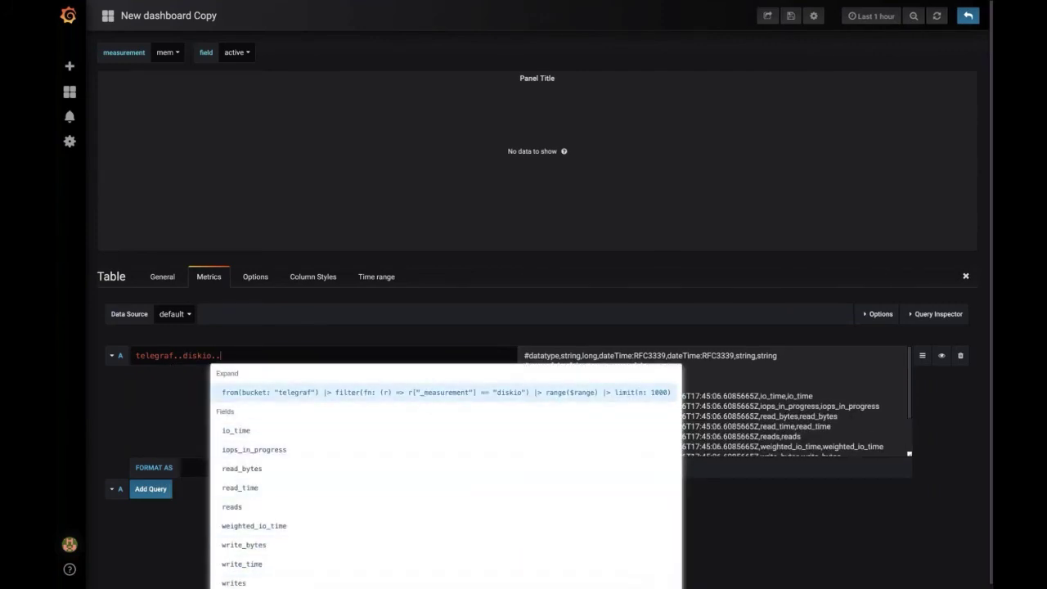
key("Down")
key("Up")
key("Up")
key("Up")
key("Up")
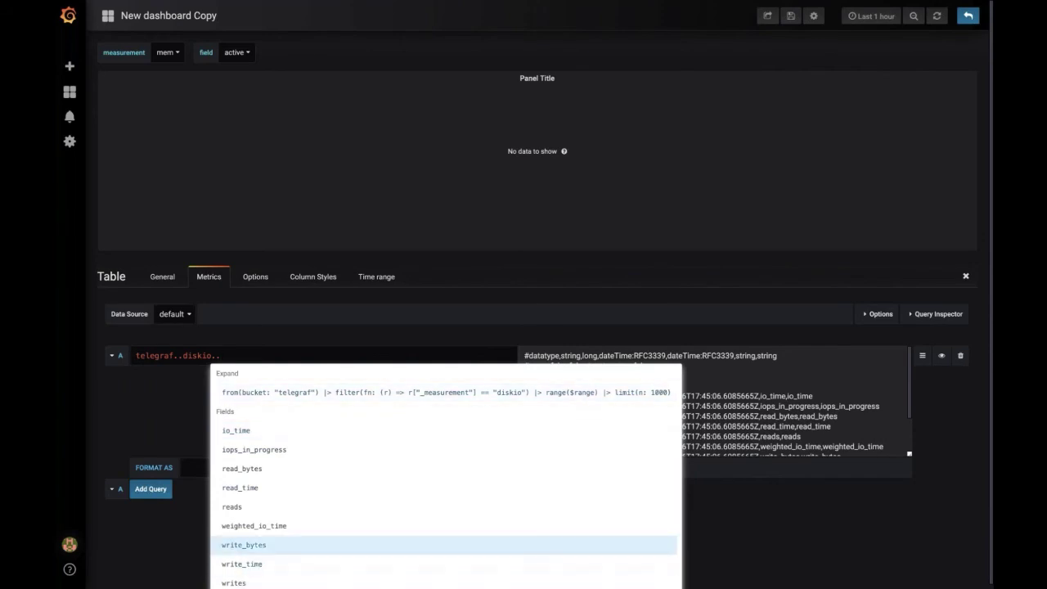
key("Down")
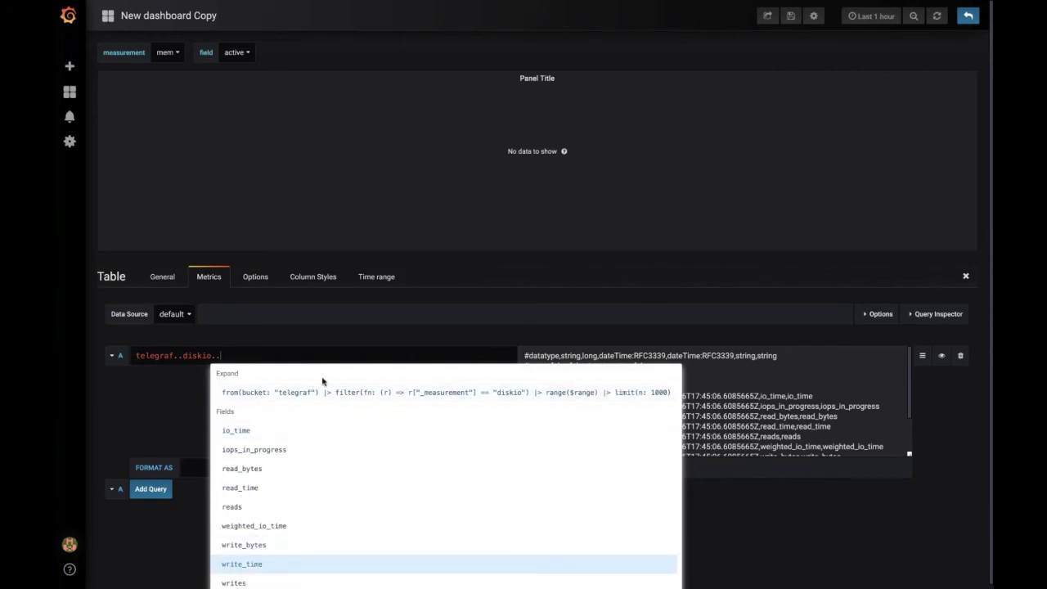
key("Return")
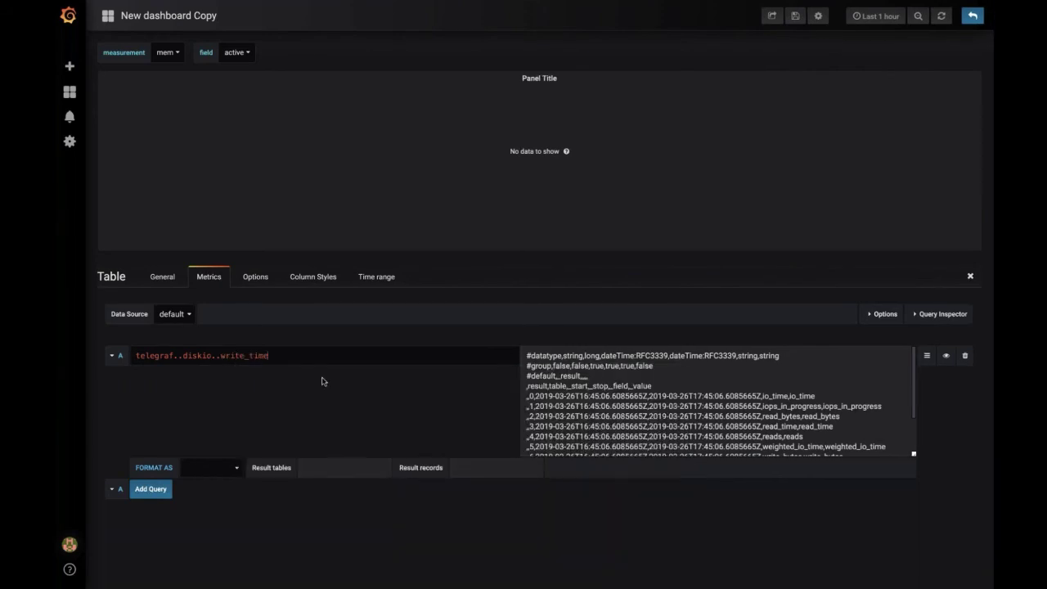
key("Return")
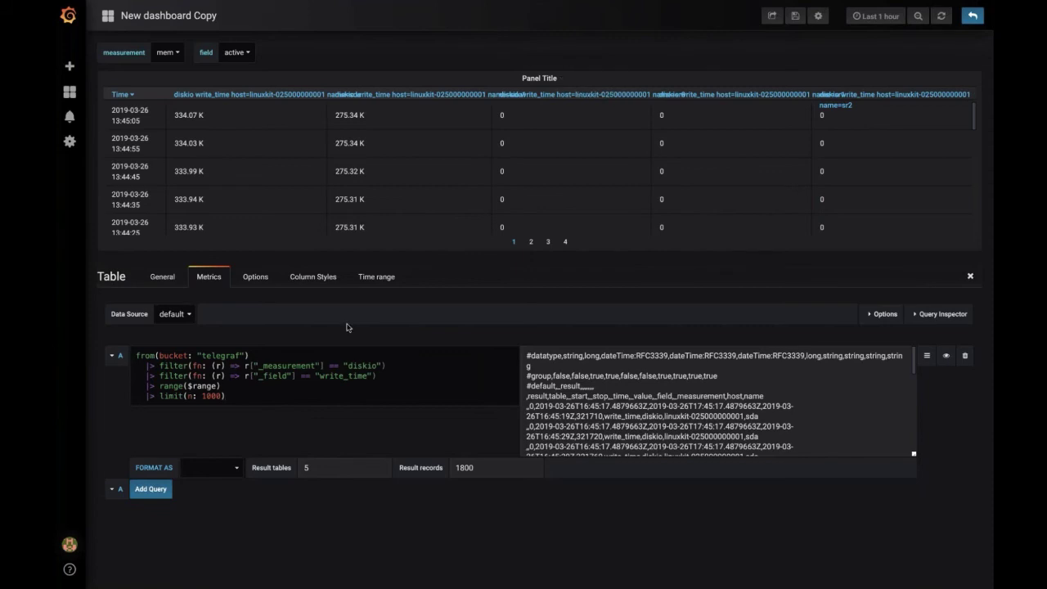
Step: Set FORMAT AS to Table and browse the diskio write_time result rows
left_click(234, 471)
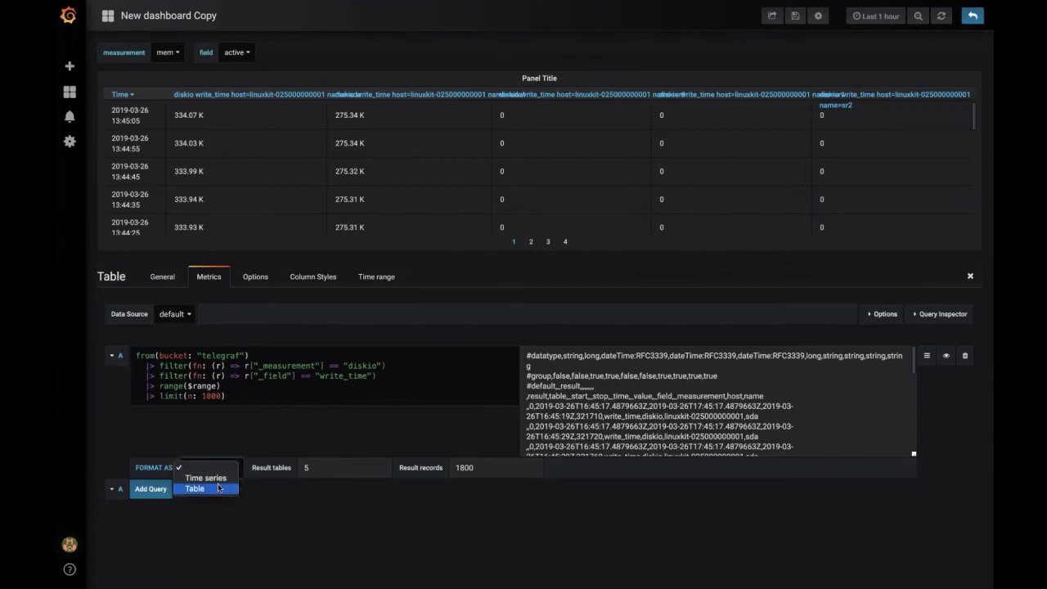
left_click(217, 489)
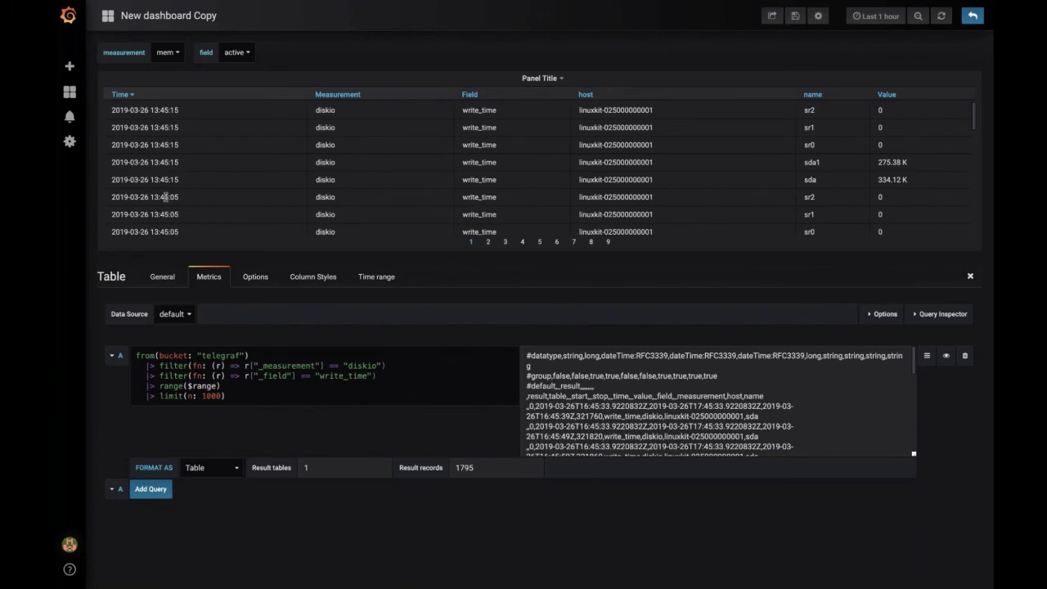
double_click(194, 107)
triple_click(195, 107)
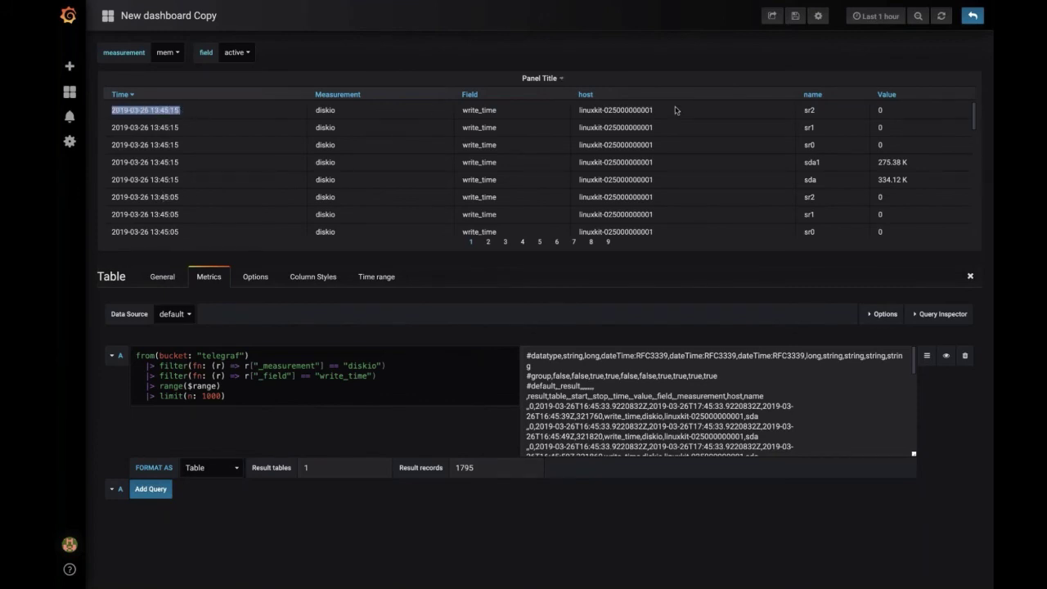
scroll(675, 110, "down", 15)
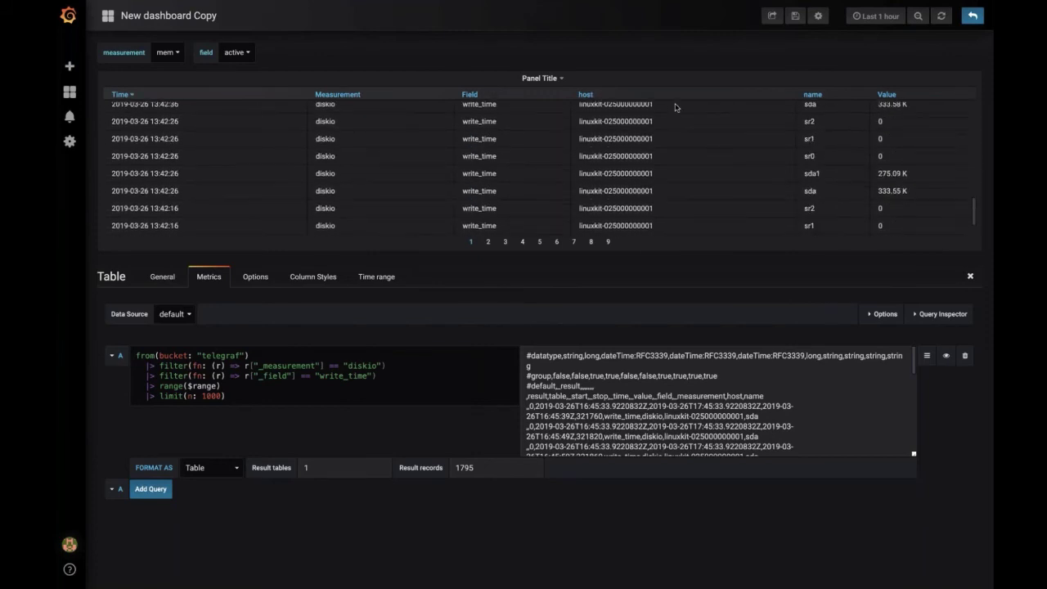
scroll(523, 157, "up", 15)
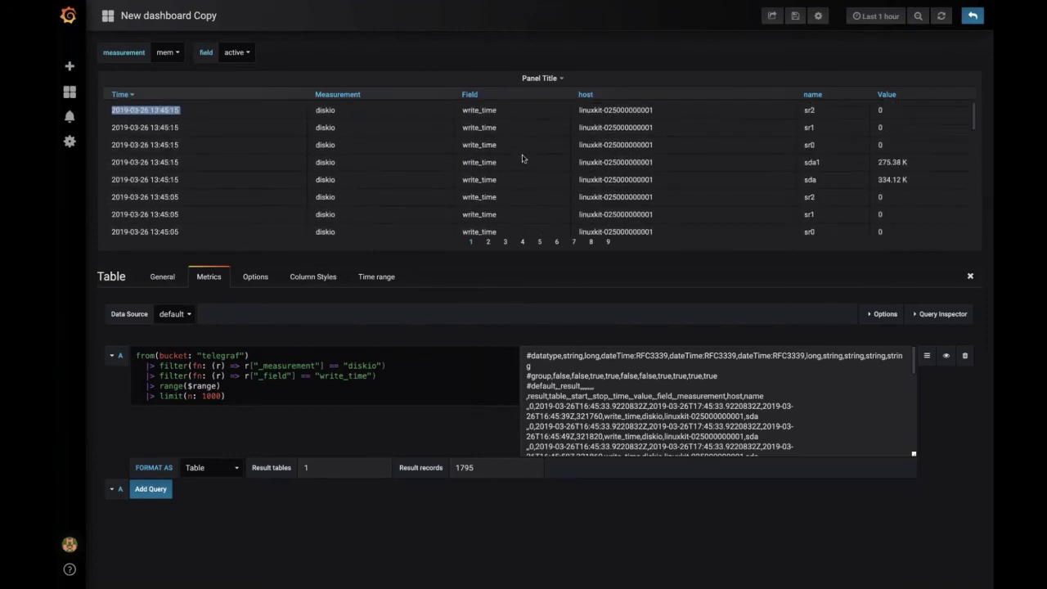
scroll(523, 158, "up", 2)
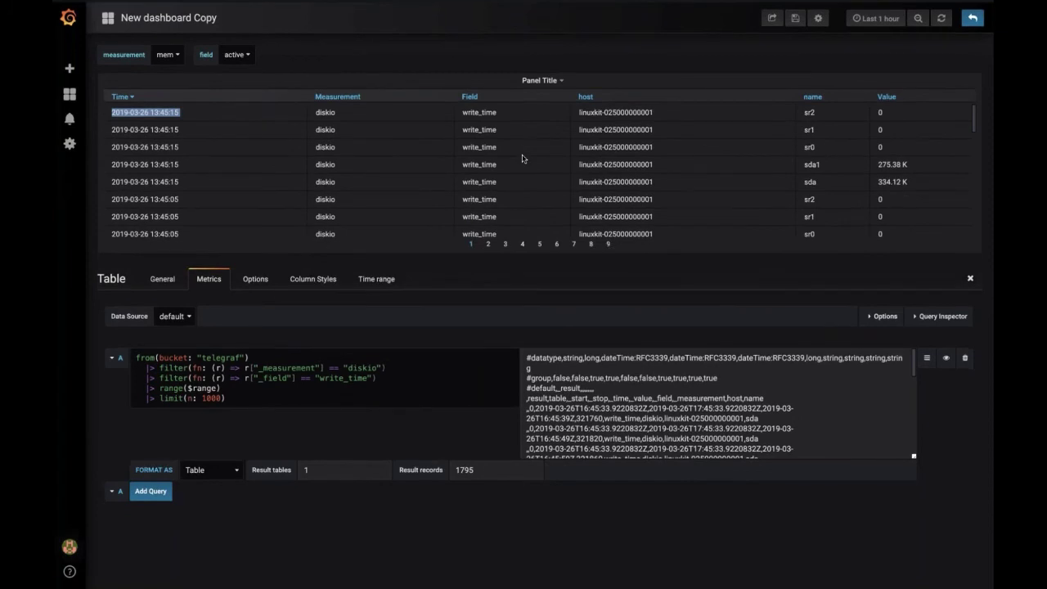
left_click(399, 376)
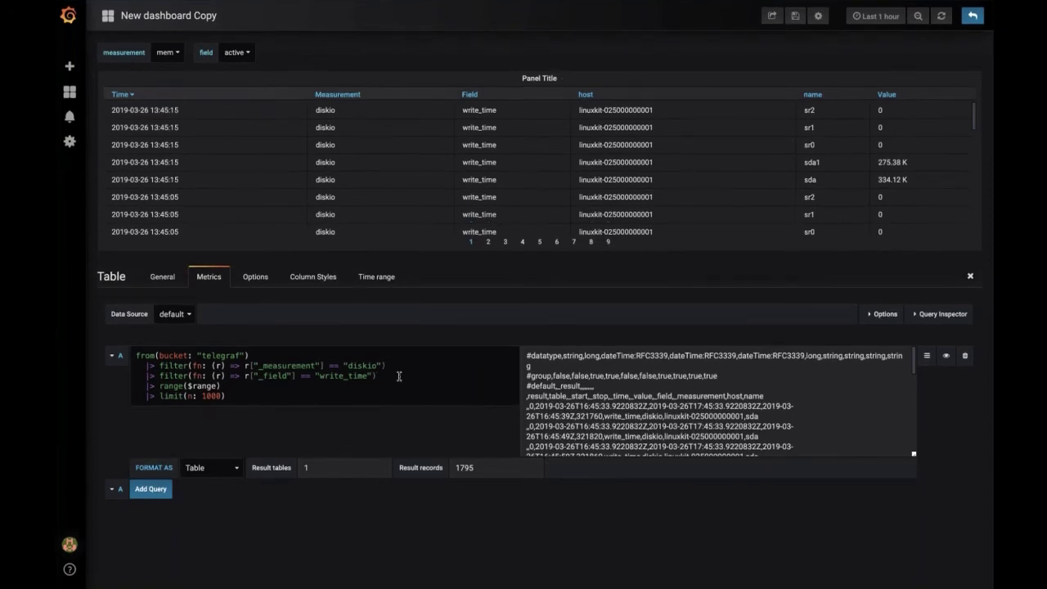
Step: Add a '|> derivative()' step on a new line after the write_time filter
key("shift+Return")
key("Return")
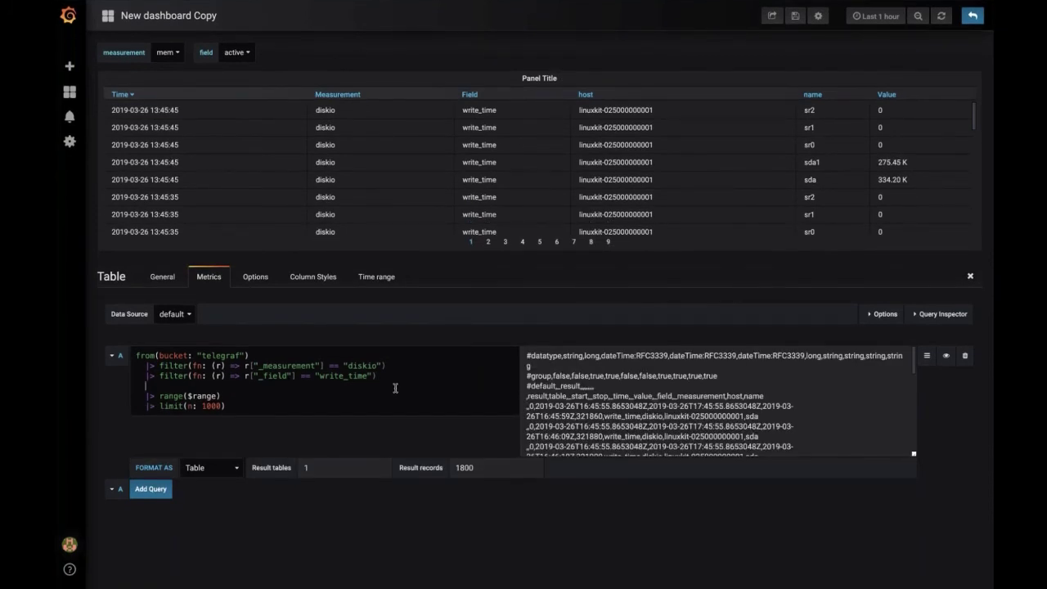
key("ctrl+space")
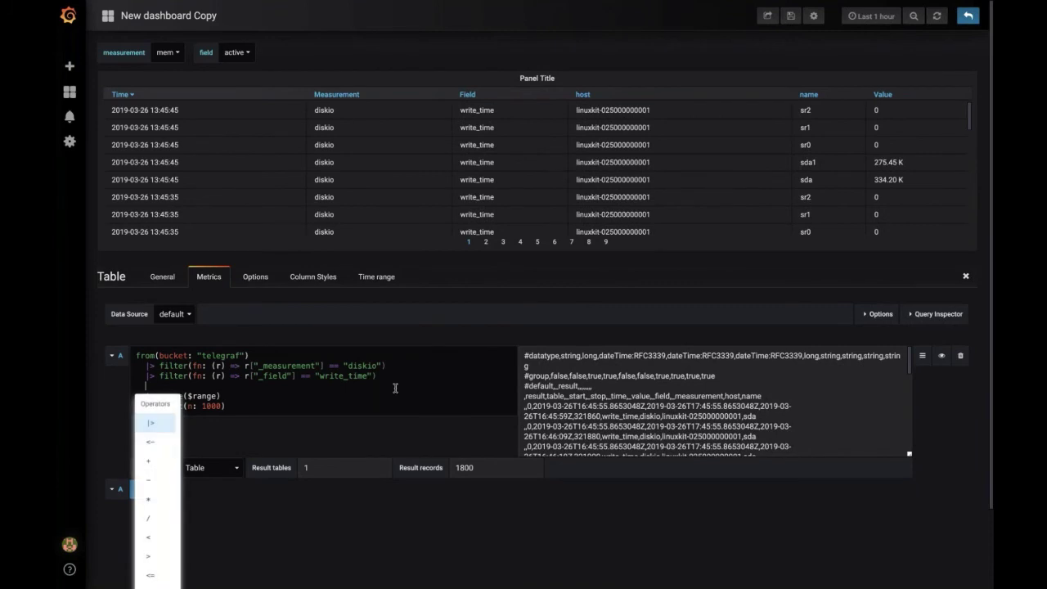
key("Return")
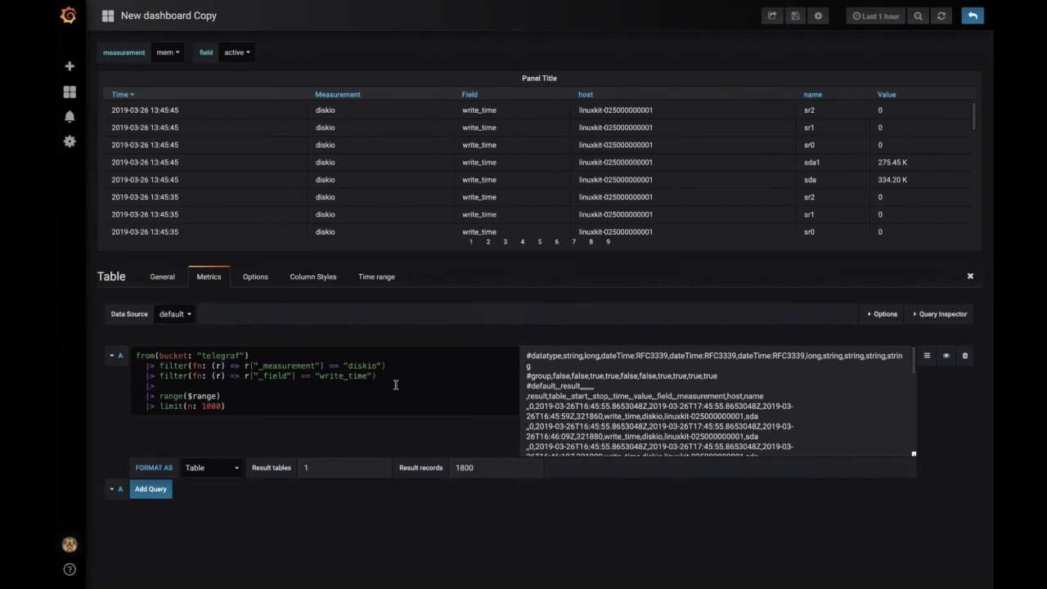
type("derivate")
key("BackSpace")
type("iv")
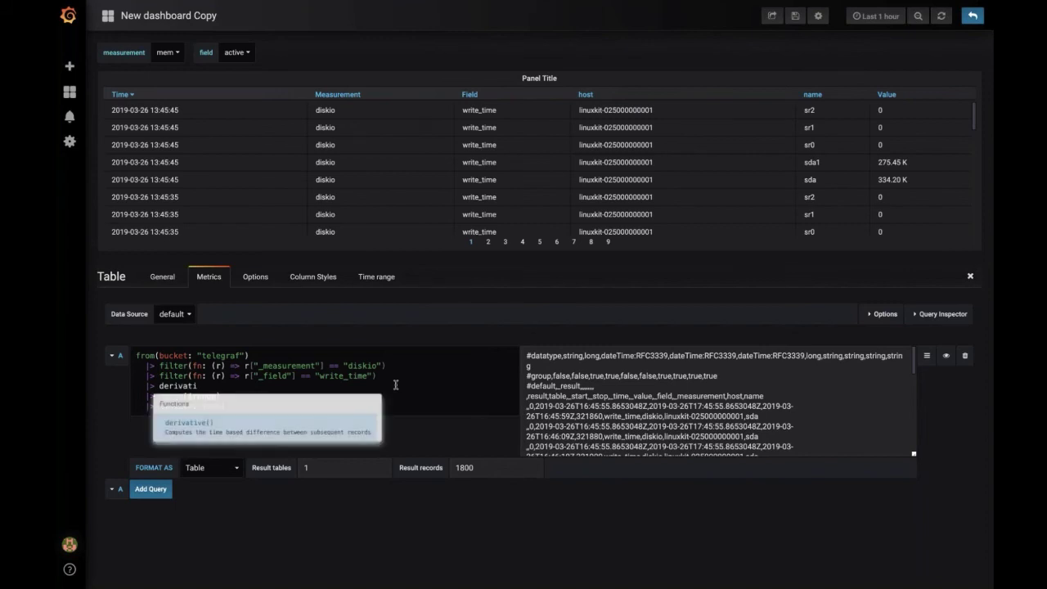
key("Return")
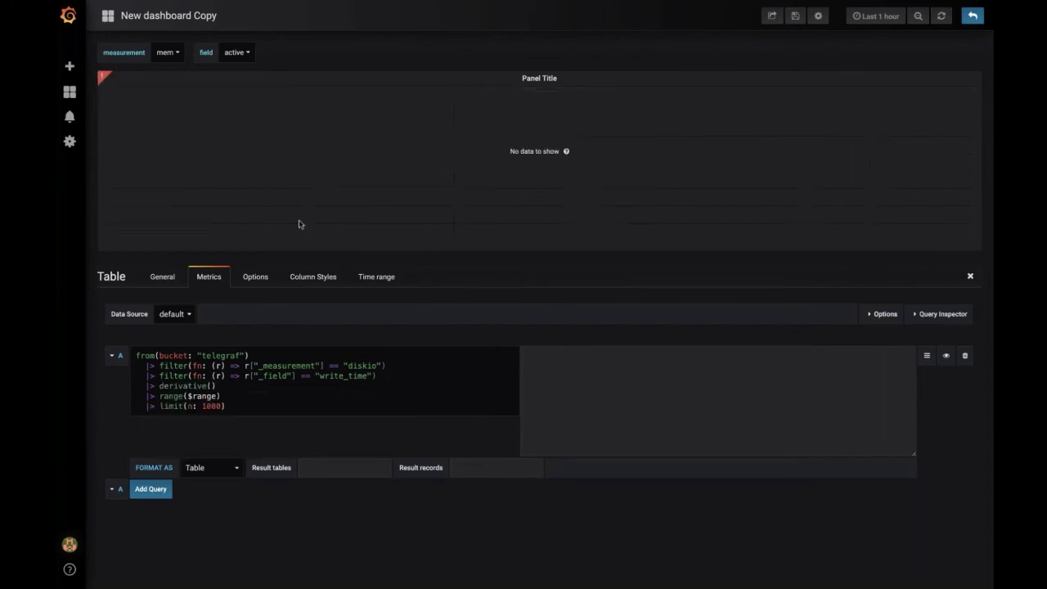
Step: Check the panel's query error and delete the misplaced derivative() line
left_click(106, 79)
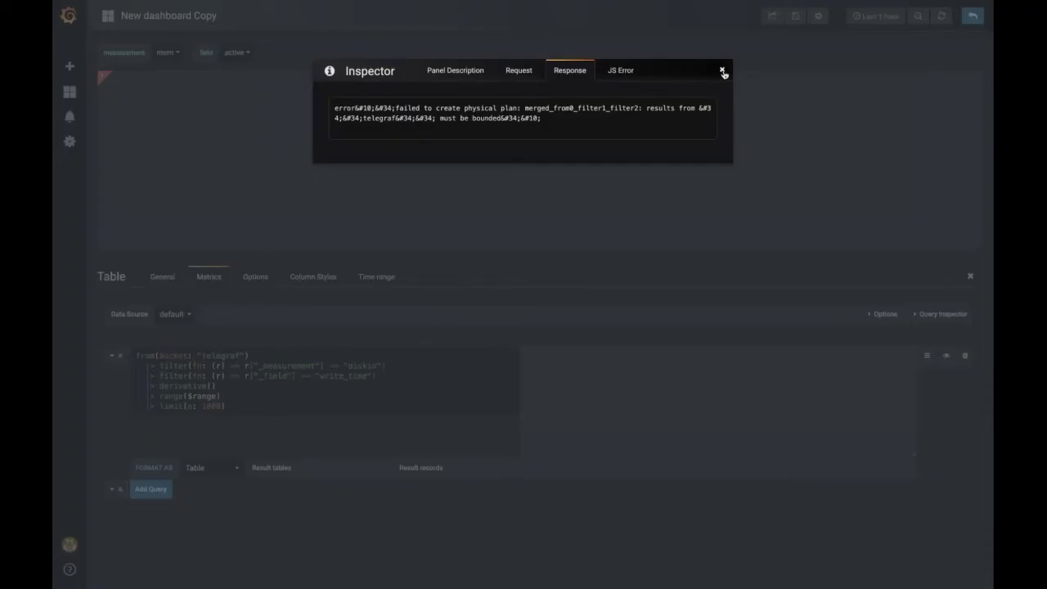
left_click(724, 73)
triple_click(214, 386)
key("ctrl+c")
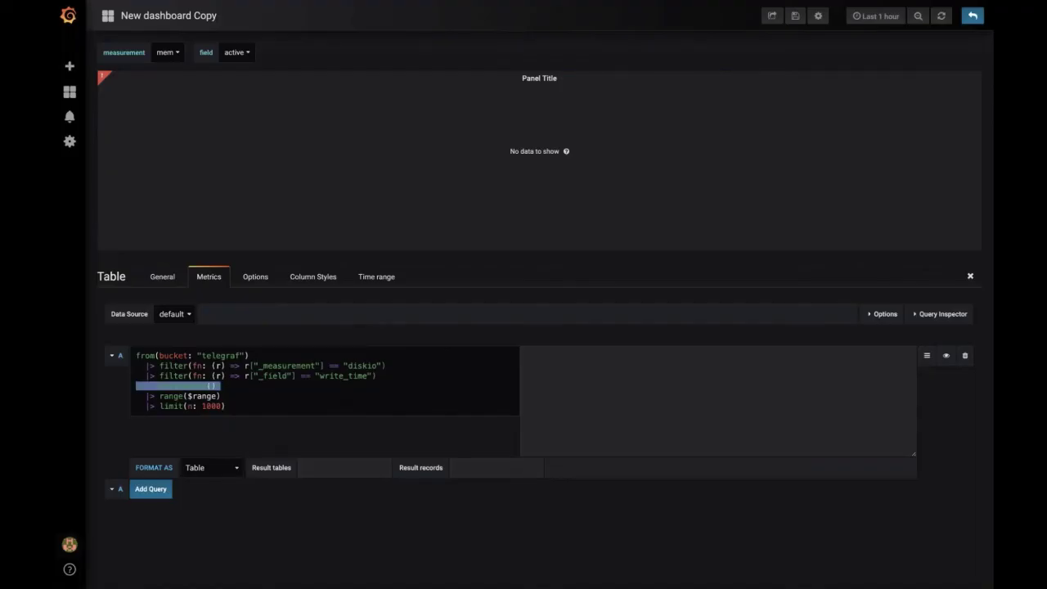
key("BackSpace")
key("BackSpace")
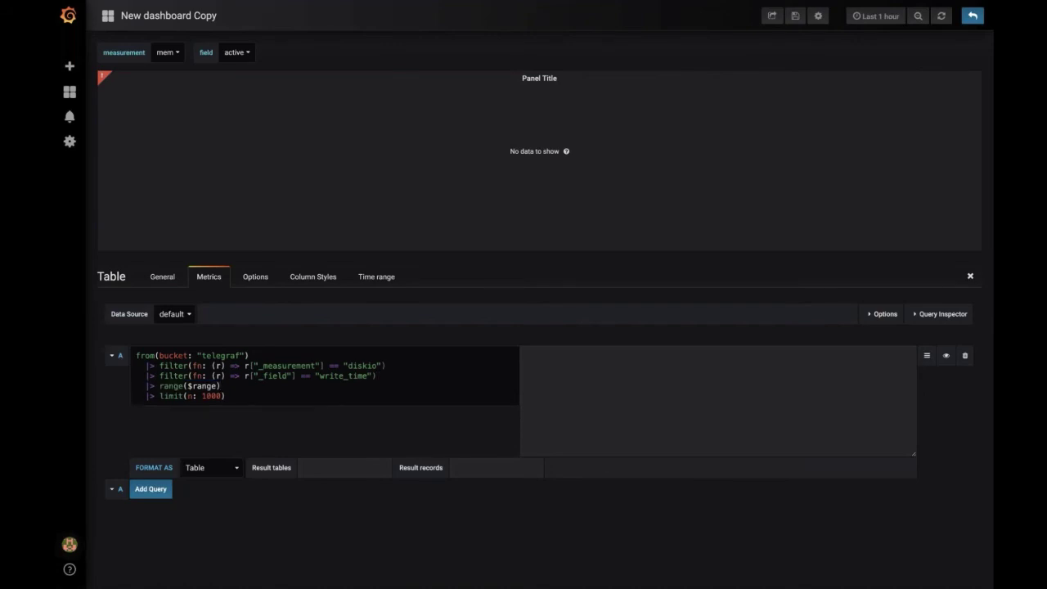
Step: Re-add '|> derivative()' directly after range($range), aligned with the other pipes, and run the query
key("Return")
type("|>")
key("ctrl+v")
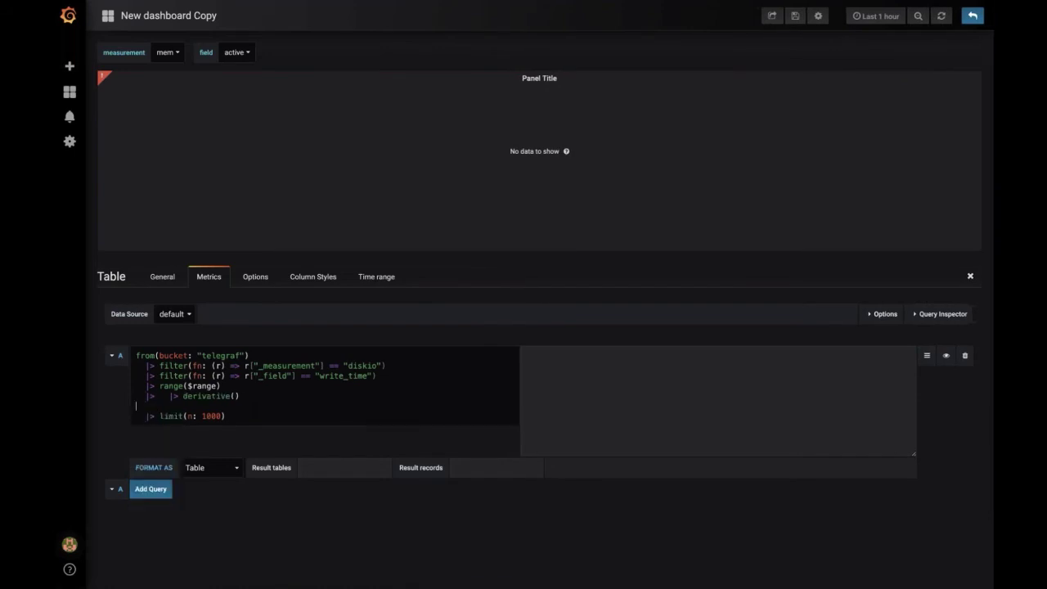
key("ctrl+z")
key("ctrl+v")
key("BackSpace")
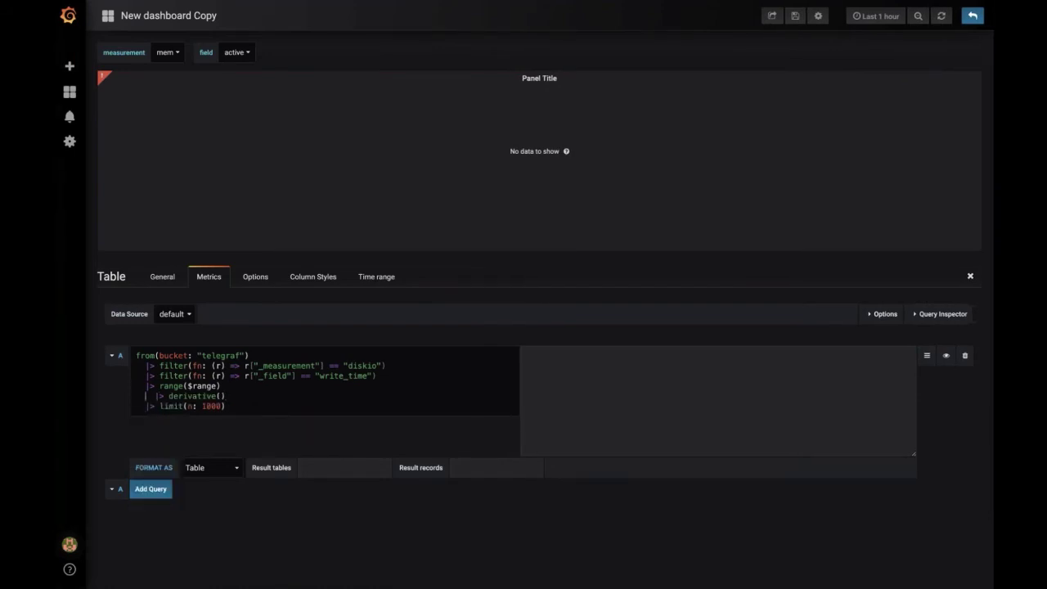
key("BackSpace")
key("BackSpace")
key("shift+Return")
left_click(147, 406)
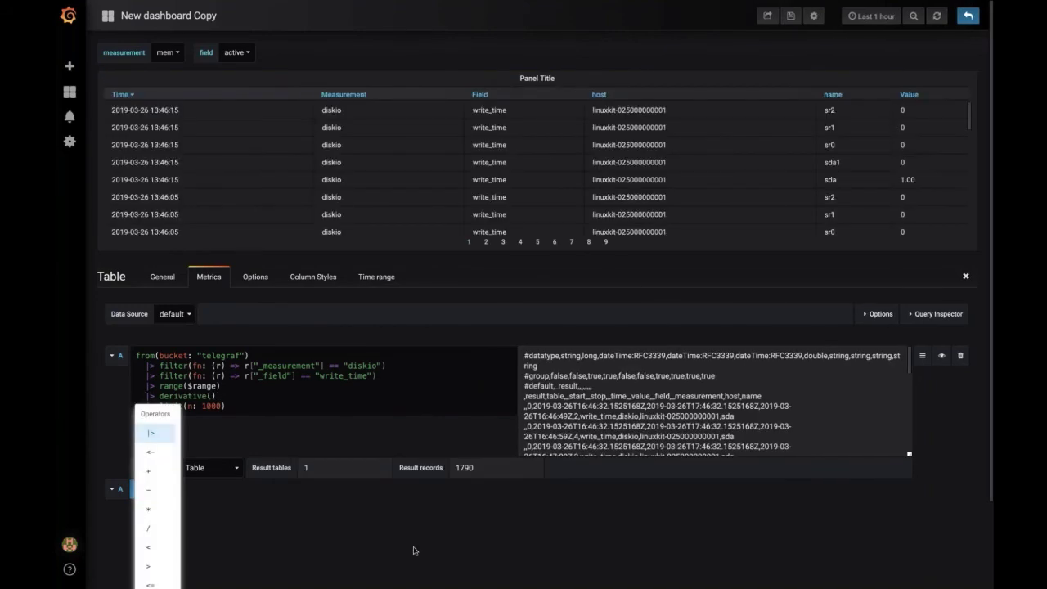
Step: Move the '|> range($range)' line to directly under from(...)
left_click(222, 386)
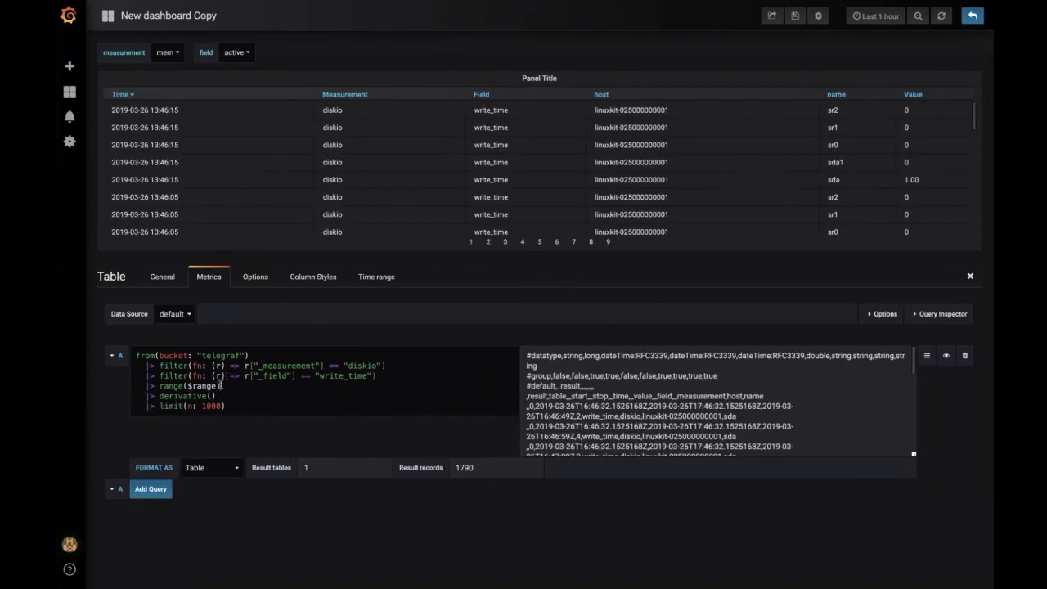
left_click_drag(223, 385, 92, 391)
key("ctrl+c")
key("BackSpace")
key("BackSpace")
key("ctrl+v")
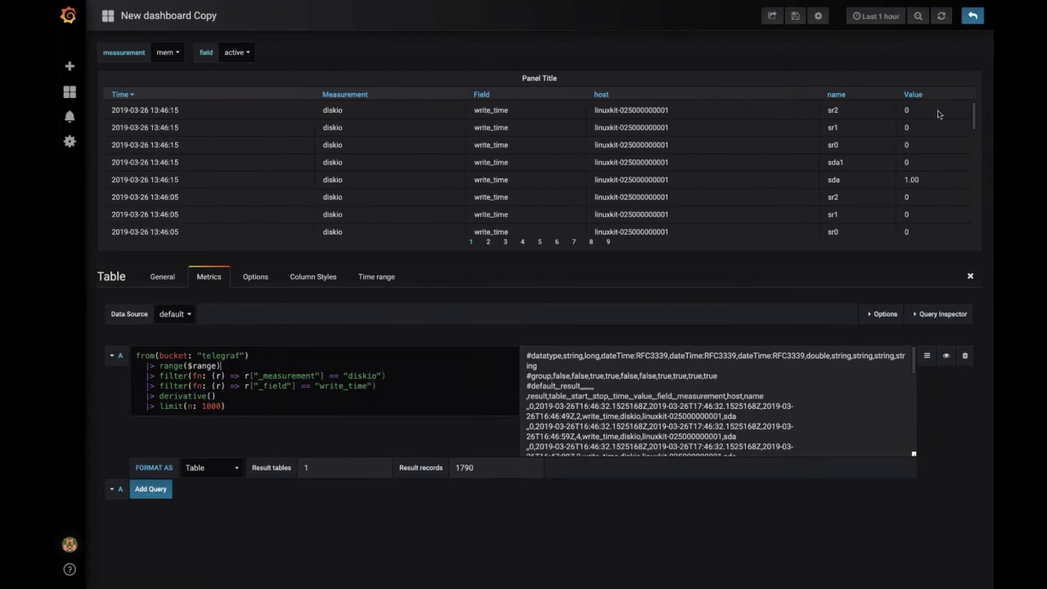
Step: Sort the table by Value, highest first, and check the top rows showing 9.00
left_click_drag(917, 97, 907, 97)
left_click(414, 531)
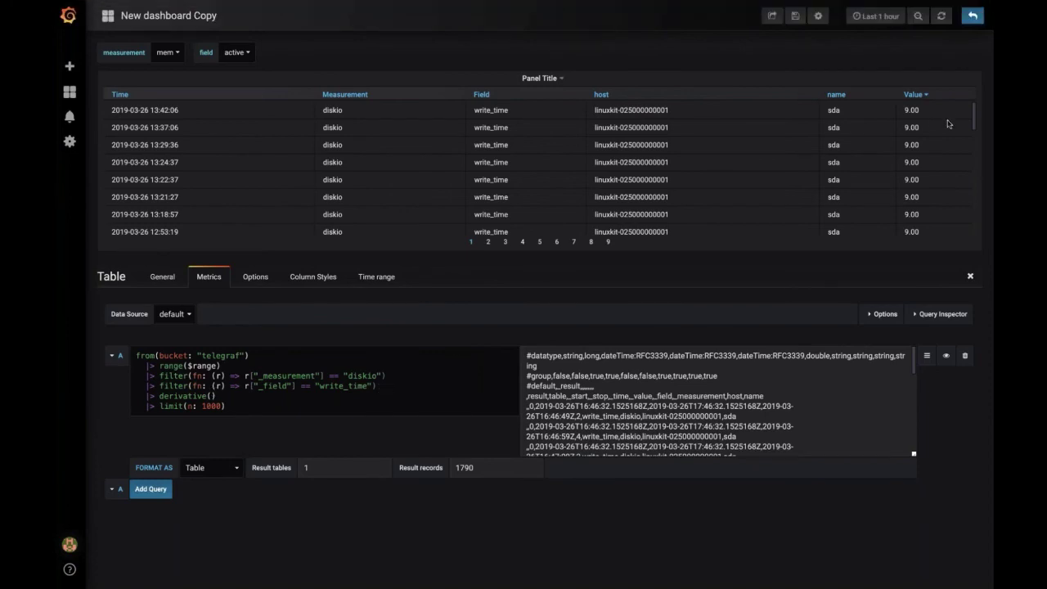
scroll(949, 124, "down", 10)
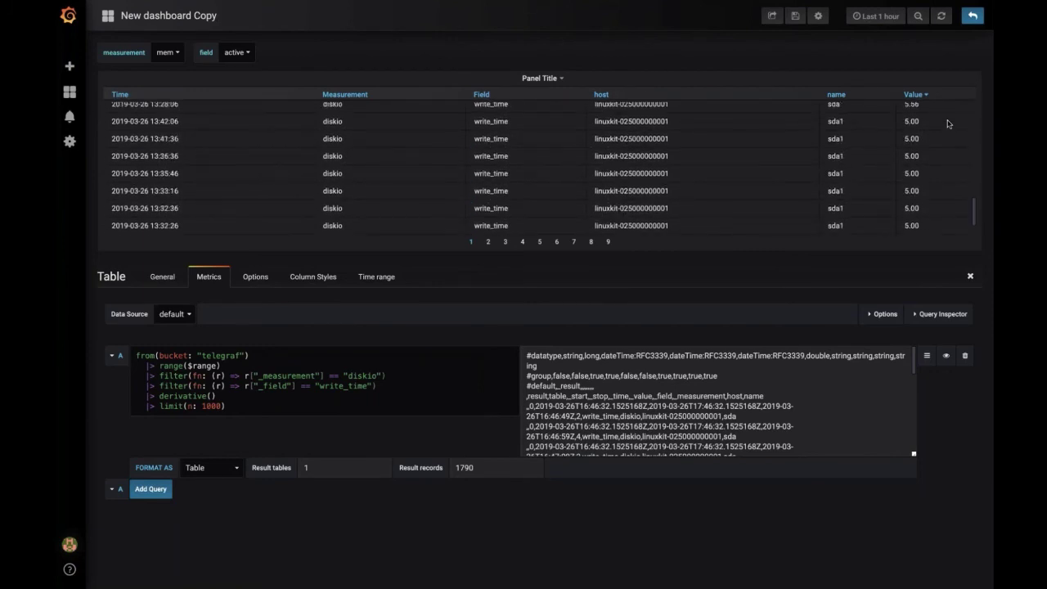
scroll(948, 123, "up", 10)
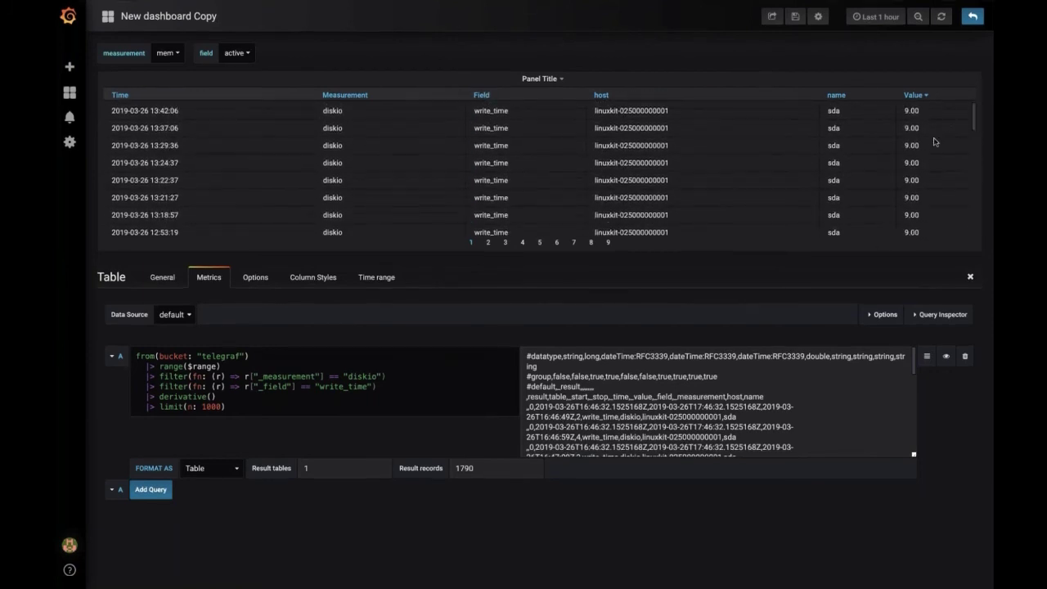
double_click(908, 111)
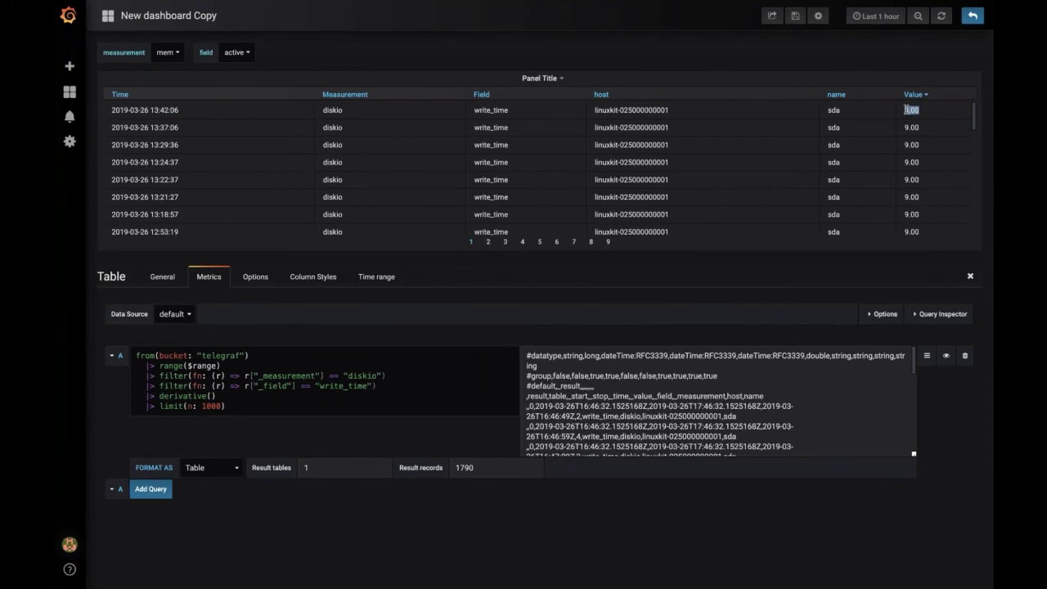
triple_click(148, 109)
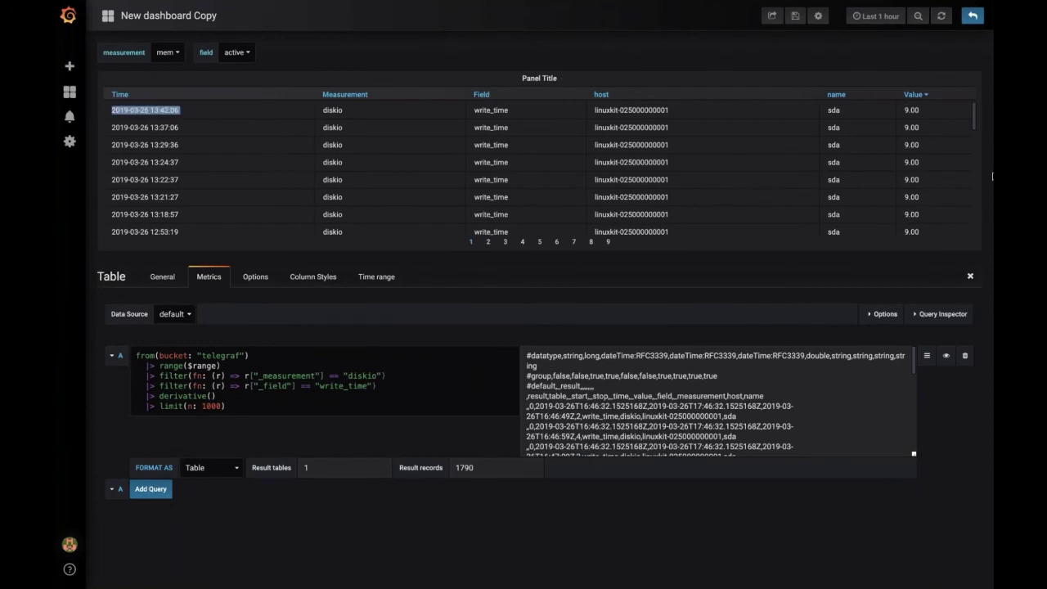
left_click(925, 121)
double_click(926, 121)
left_click(925, 120)
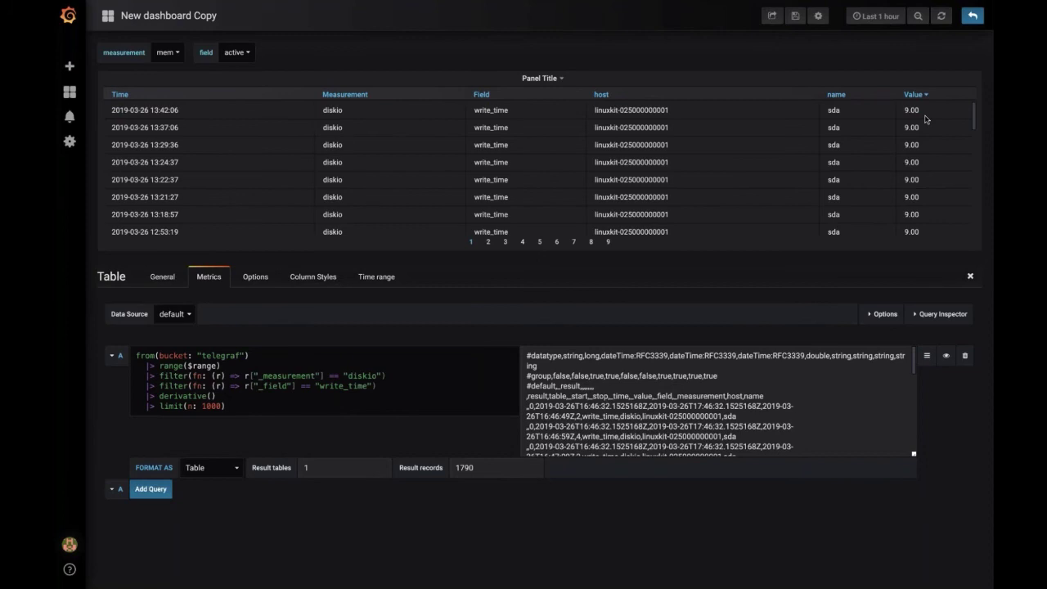
triple_click(194, 113)
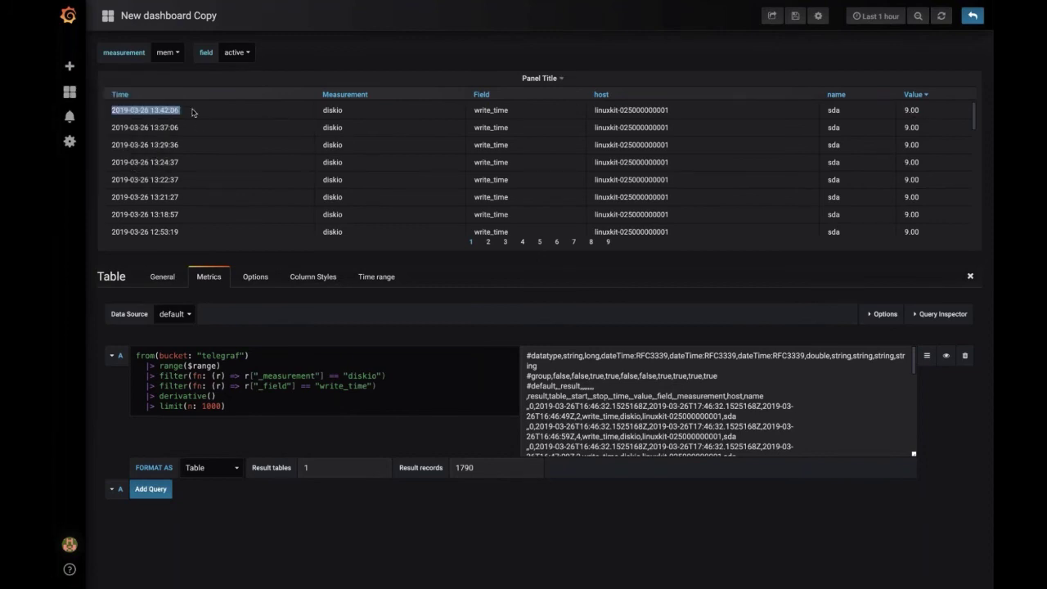
left_click(299, 387)
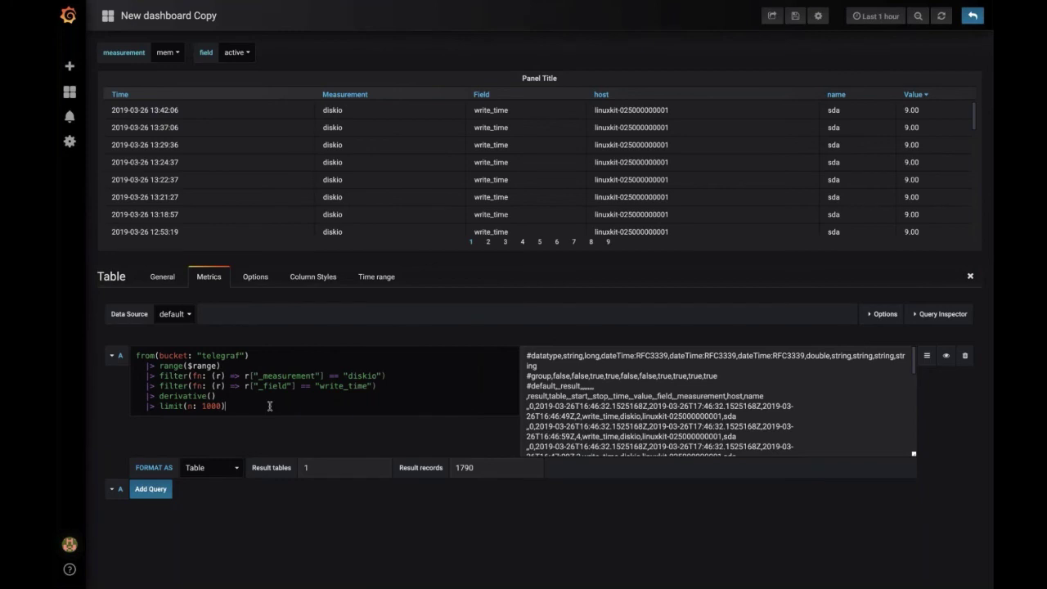
left_click(297, 396)
Step: Replace limit(n: 1000) with a filter keeping derivative values above 6, and rerun
key("shift+Return")
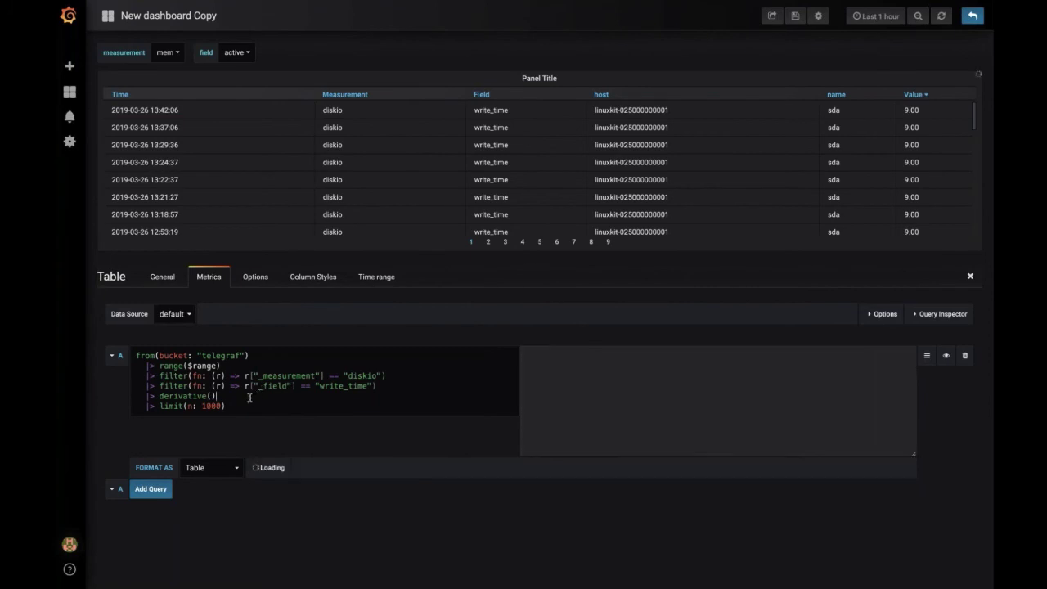
key("Return")
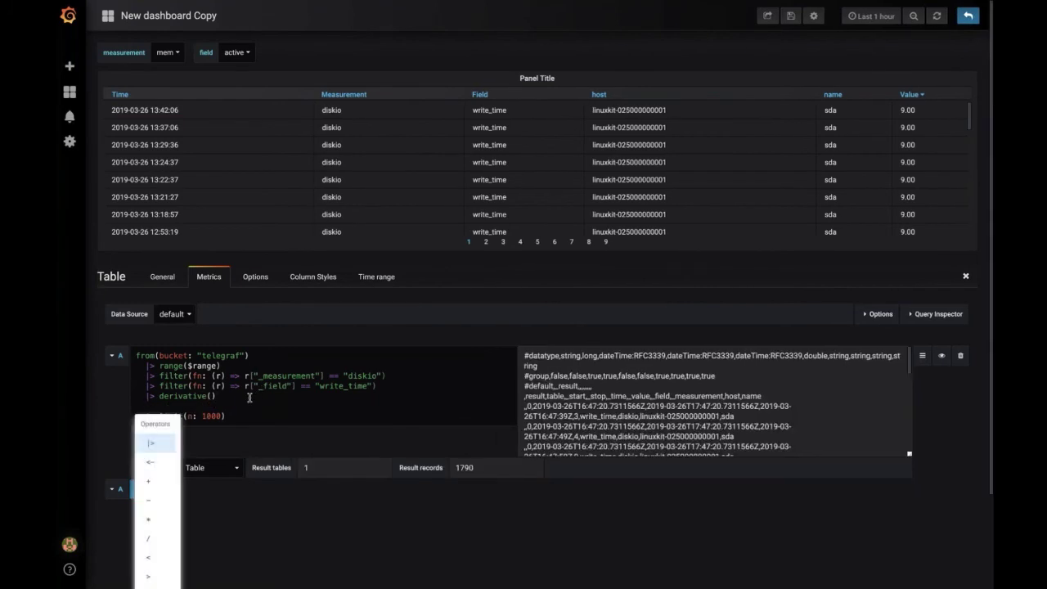
key("Escape")
triple_click(190, 416)
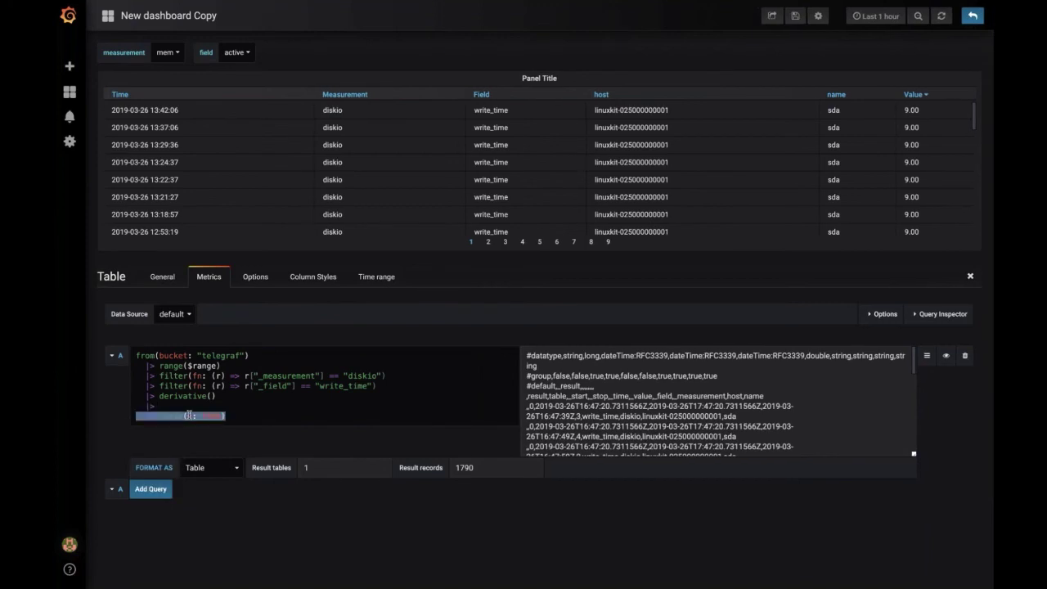
key("BackSpace")
type("fil")
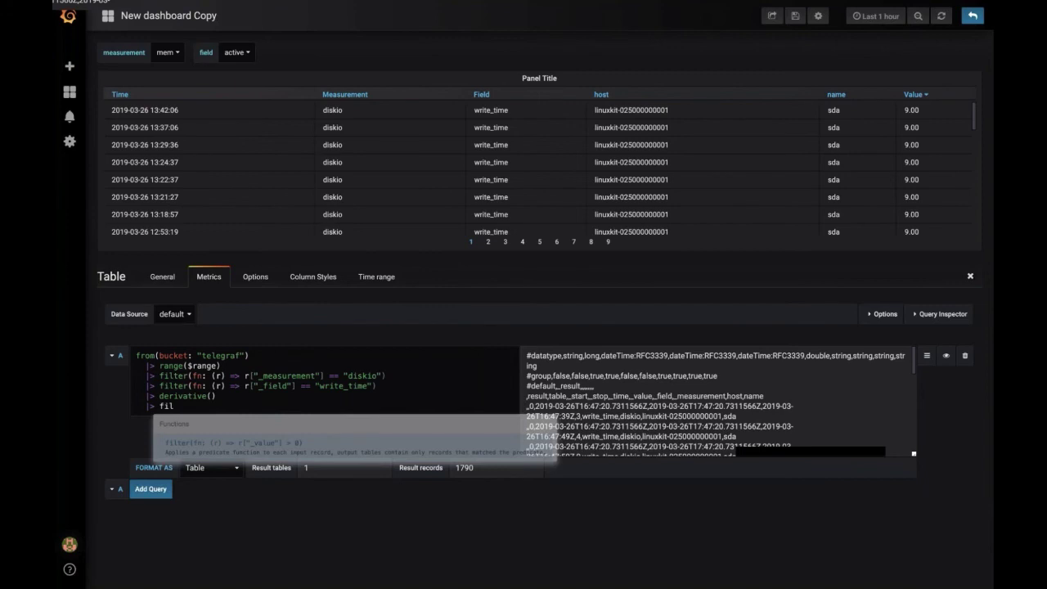
key("Return")
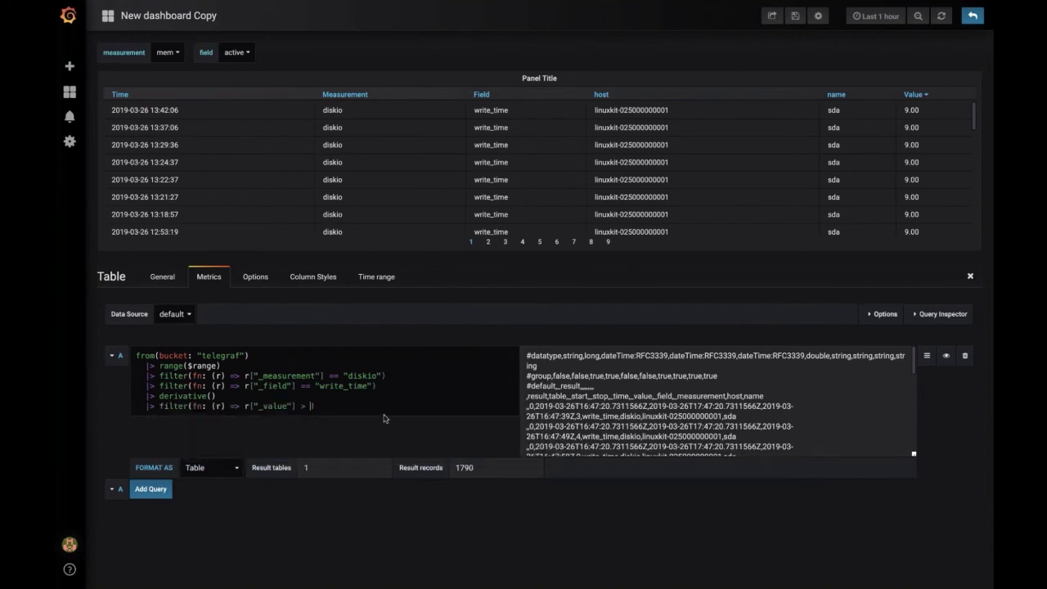
type("6")
left_click(383, 418)
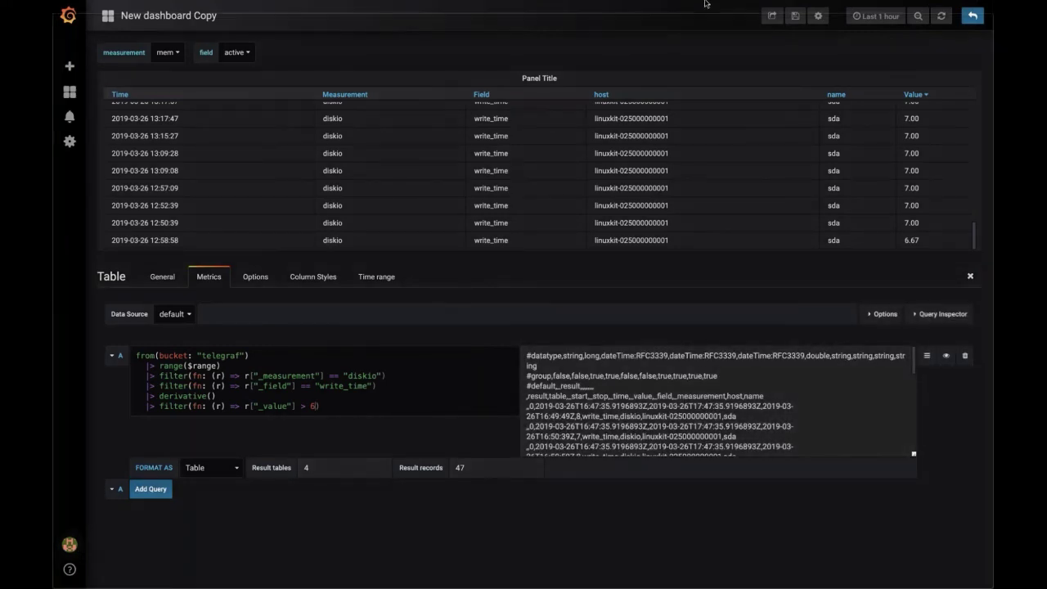
Step: Copy the whole Flux query and go to the dashboard's Annotations settings
left_click(368, 410)
key("ctrl+a")
key("ctrl+c")
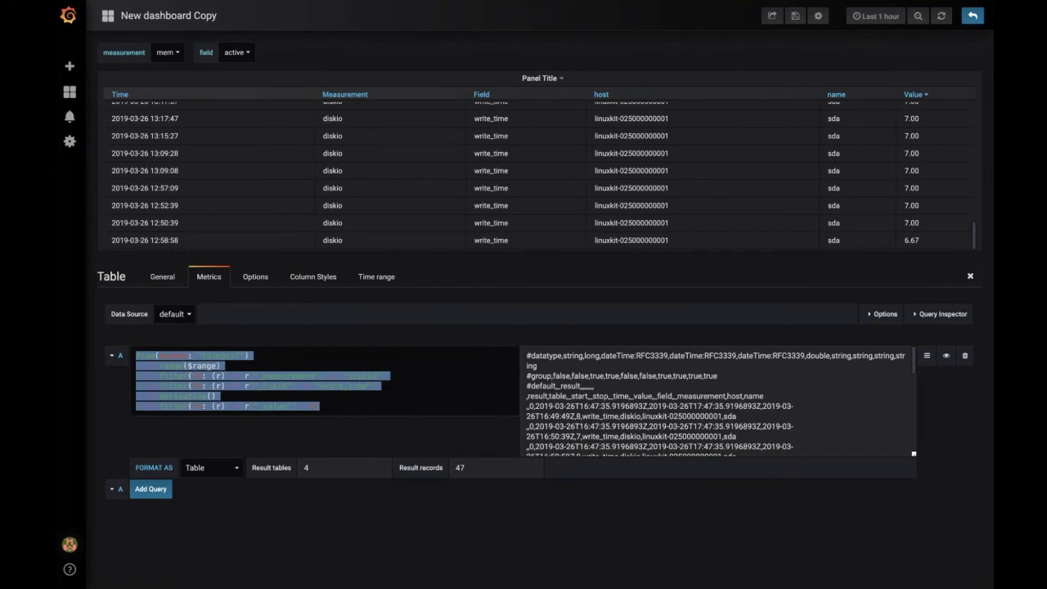
left_click(971, 279)
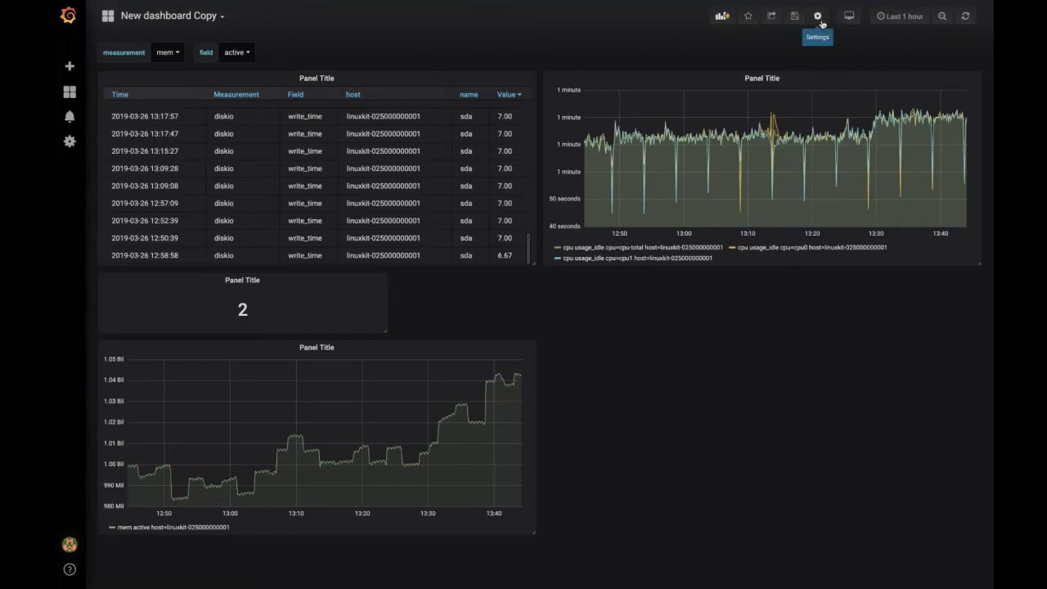
left_click(817, 16)
left_click(169, 99)
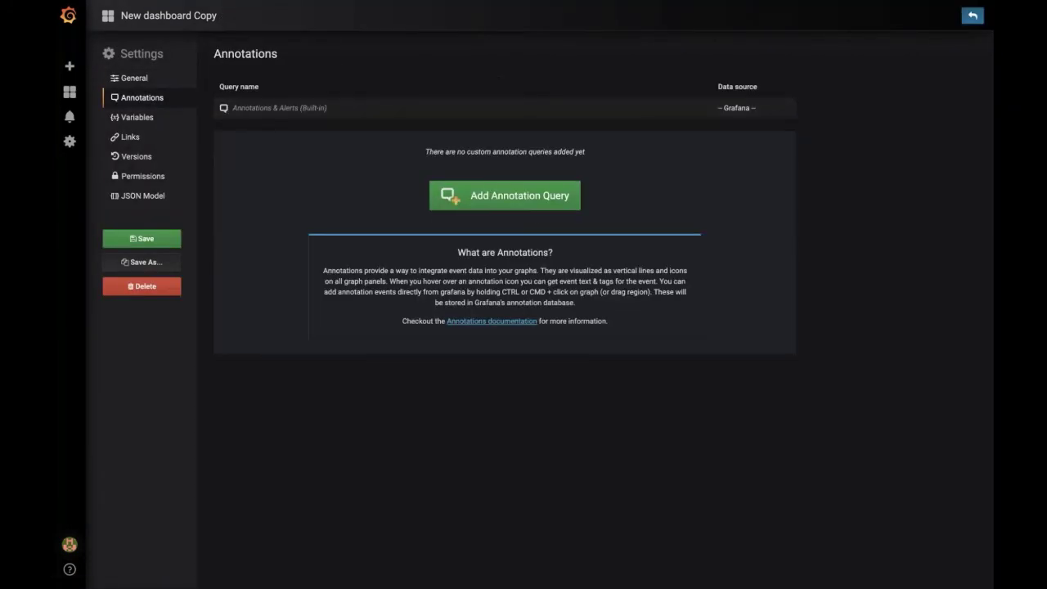
Step: Add a 'High Disk IO' annotation using Flux (InfluxDB) [BETA] and the pasted disk write query
left_click(531, 204)
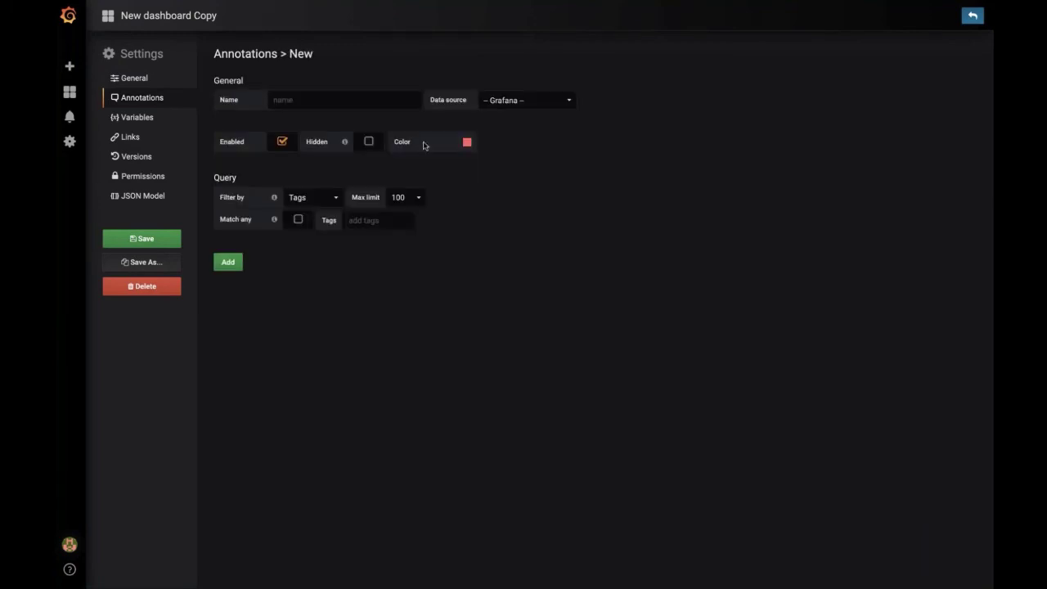
left_click(330, 101)
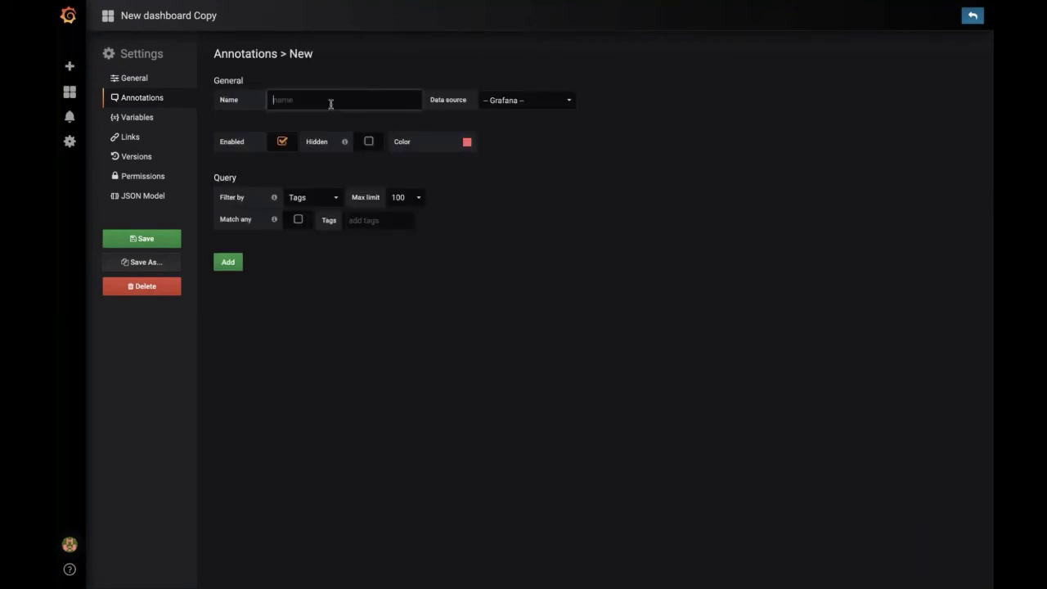
type("High Disk IO")
left_click(491, 106)
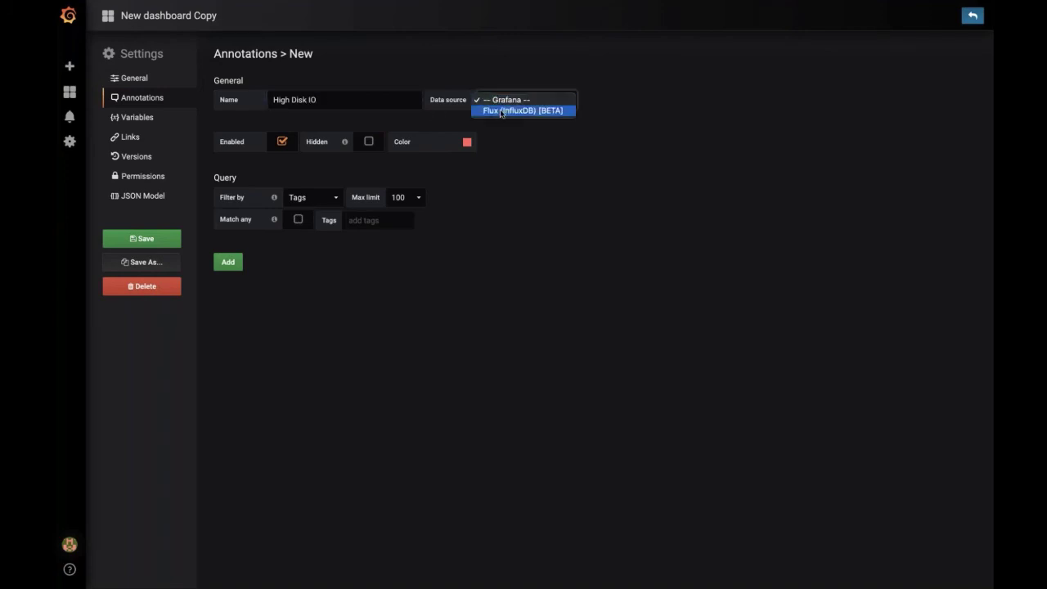
key("Escape")
key("Down")
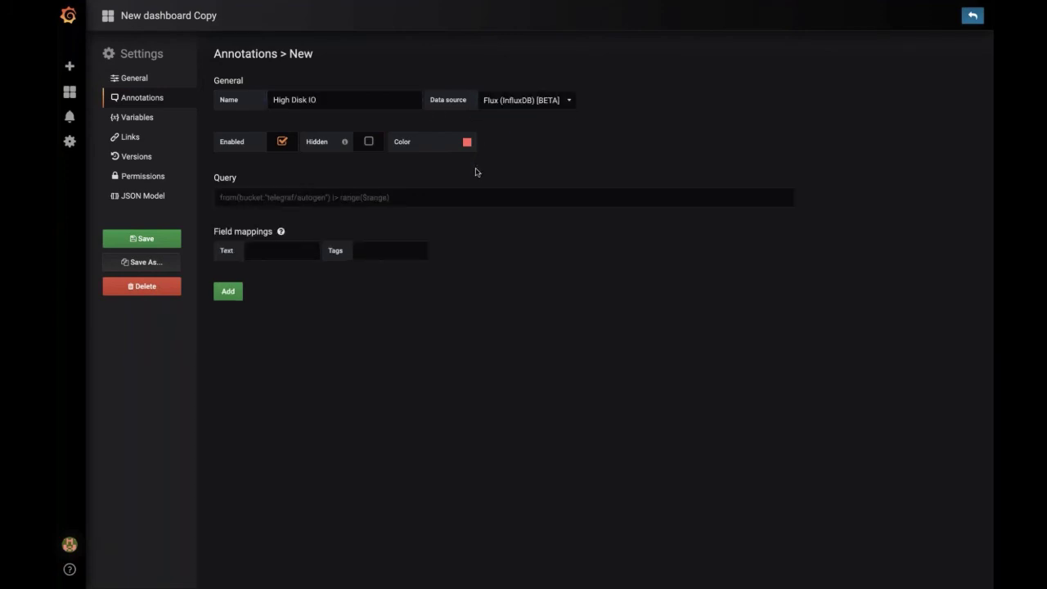
left_click(422, 192)
key("ctrl+v")
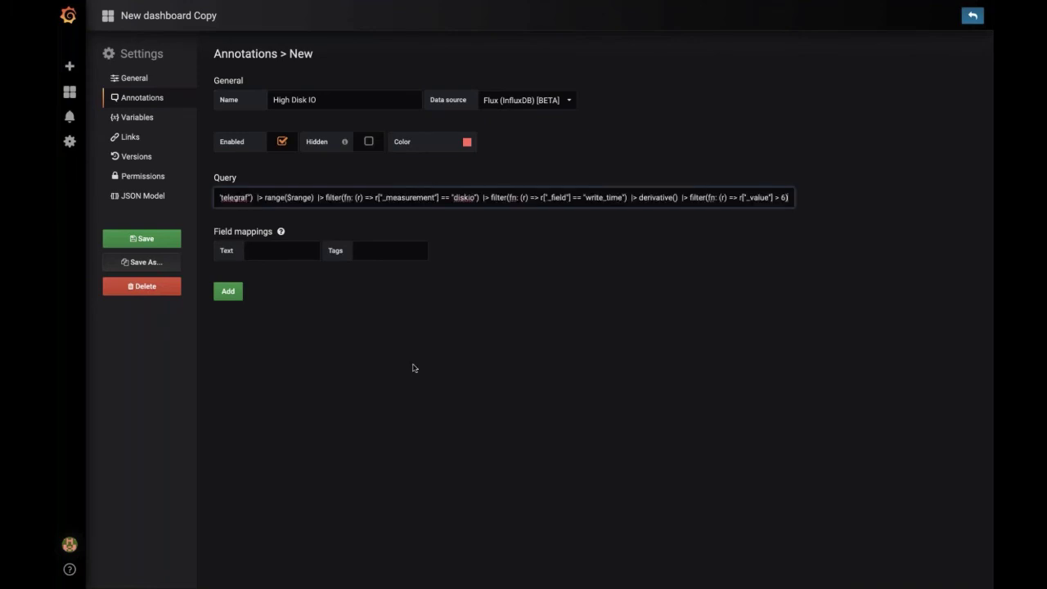
left_click(414, 377)
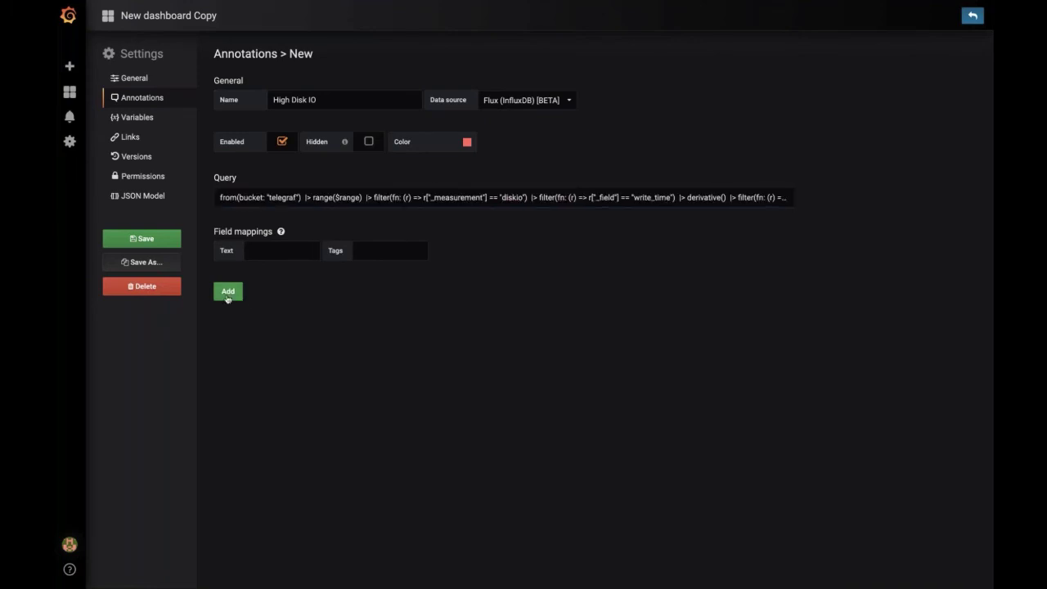
left_click(228, 293)
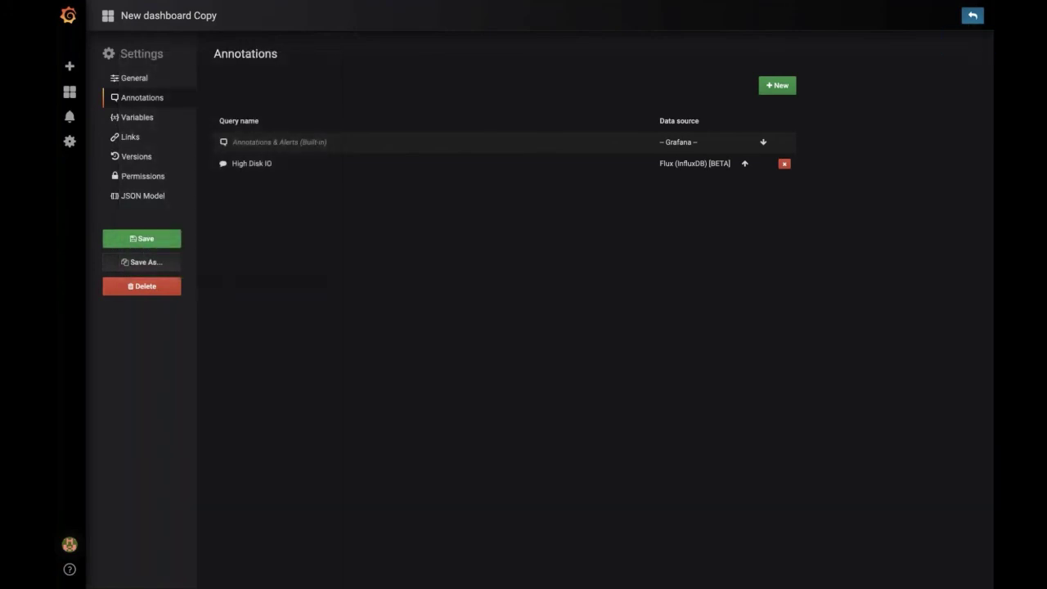
Step: Save the dashboard and return from settings
key("ctrl+s")
key("Return")
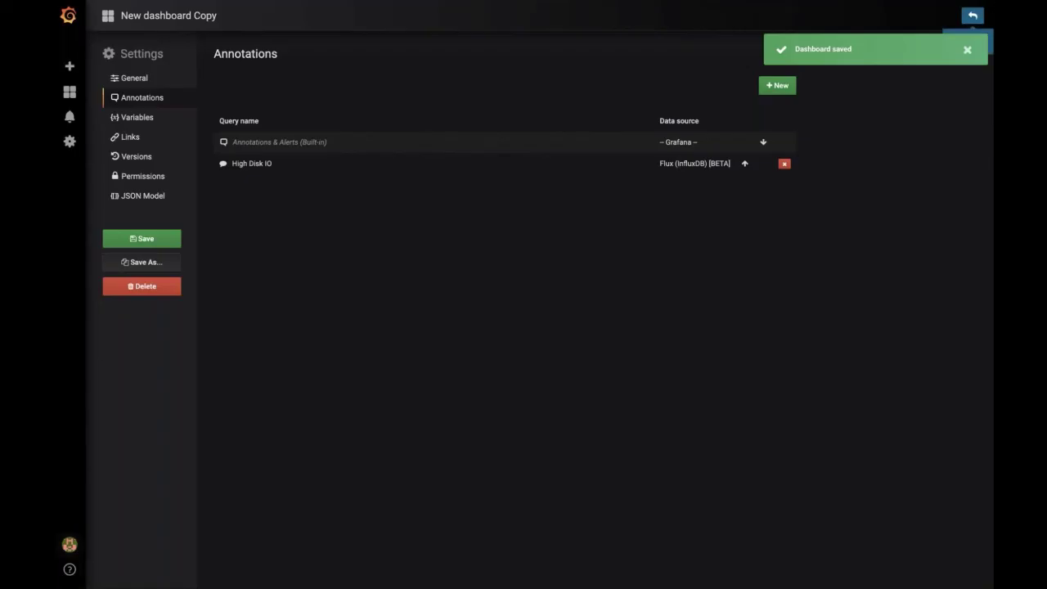
left_click(972, 15)
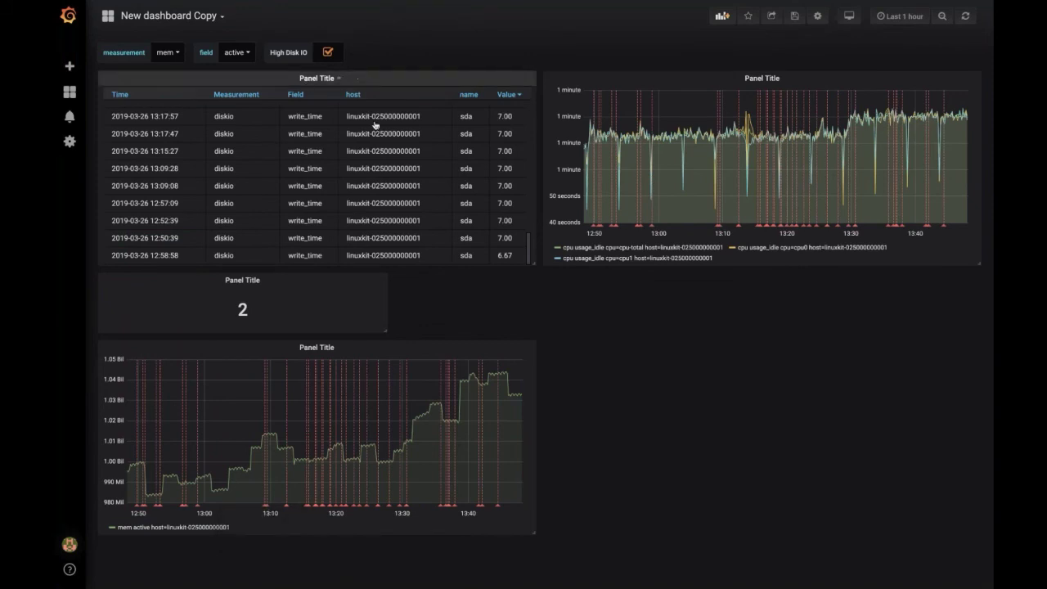
Step: Drag the disk write table to the right column and the 2 stat panel below the memory graph
left_click_drag(353, 79, 1006, 544)
left_click_drag(243, 79, 261, 280)
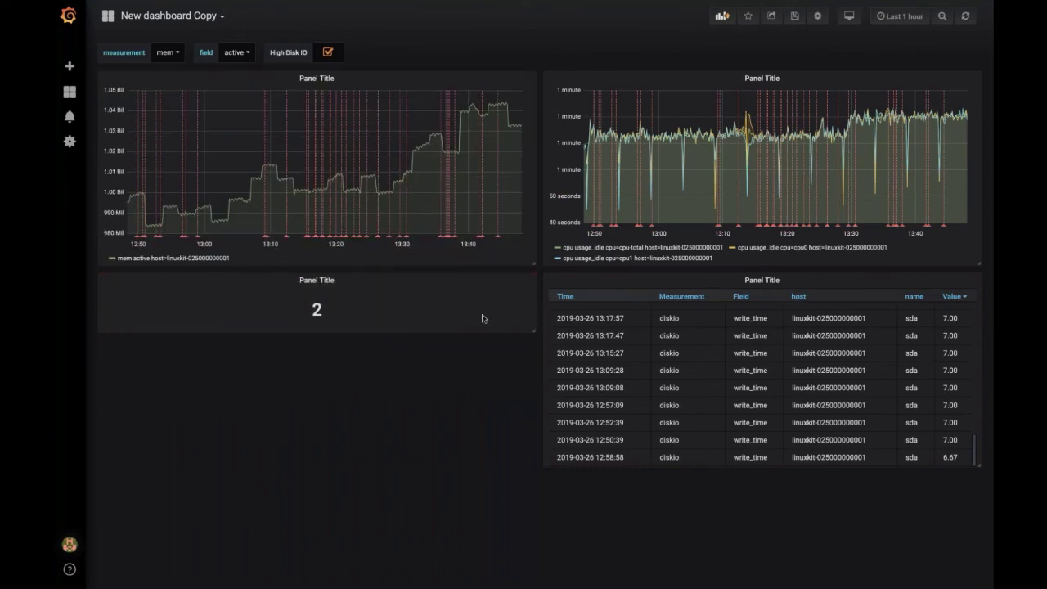
mouse_move(401, 238)
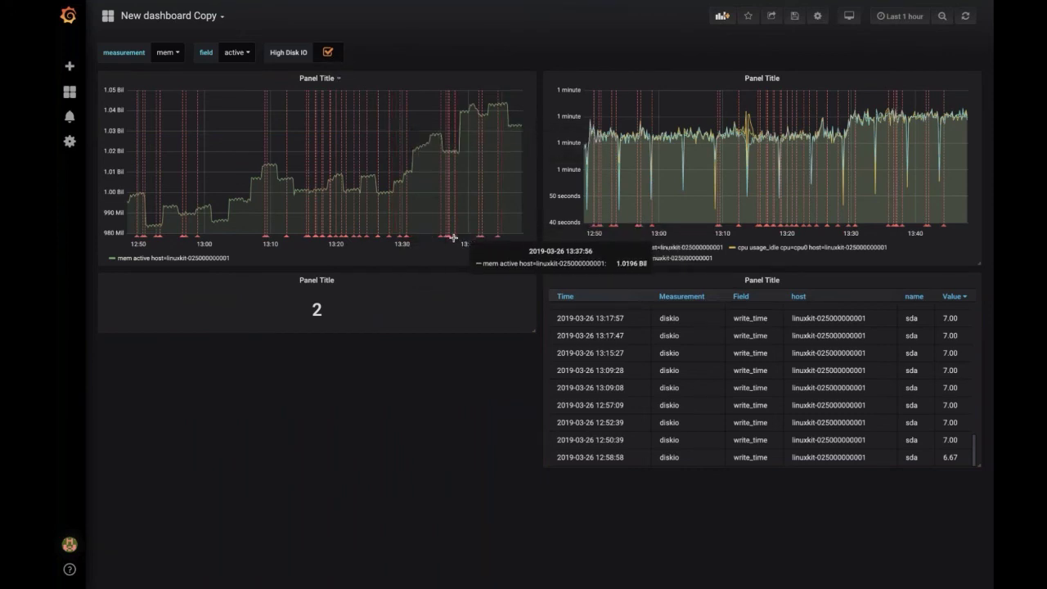
mouse_move(449, 239)
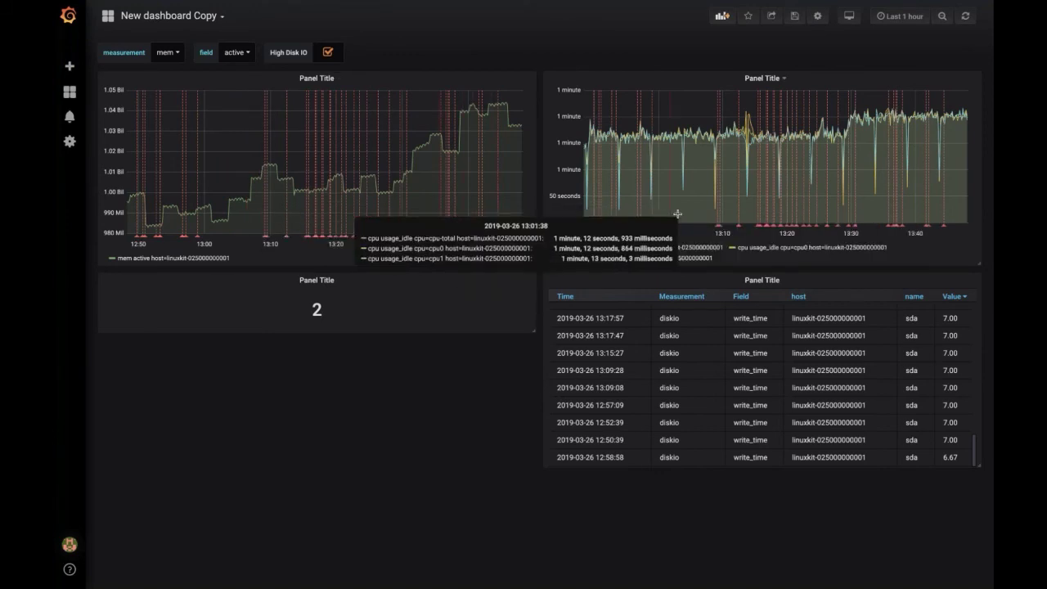
left_click(773, 79)
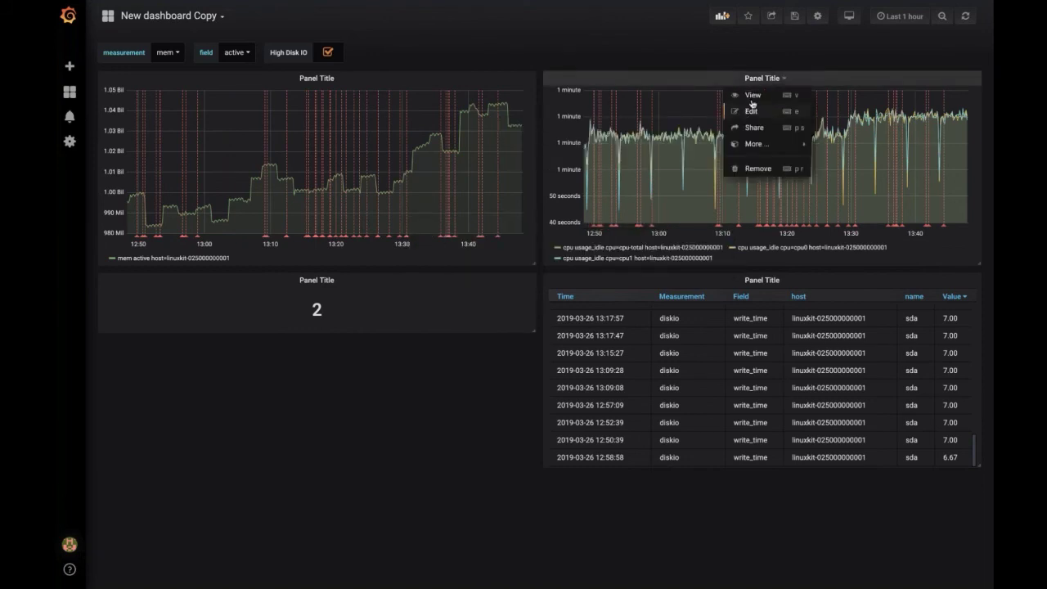
left_click(762, 79)
left_click(759, 96)
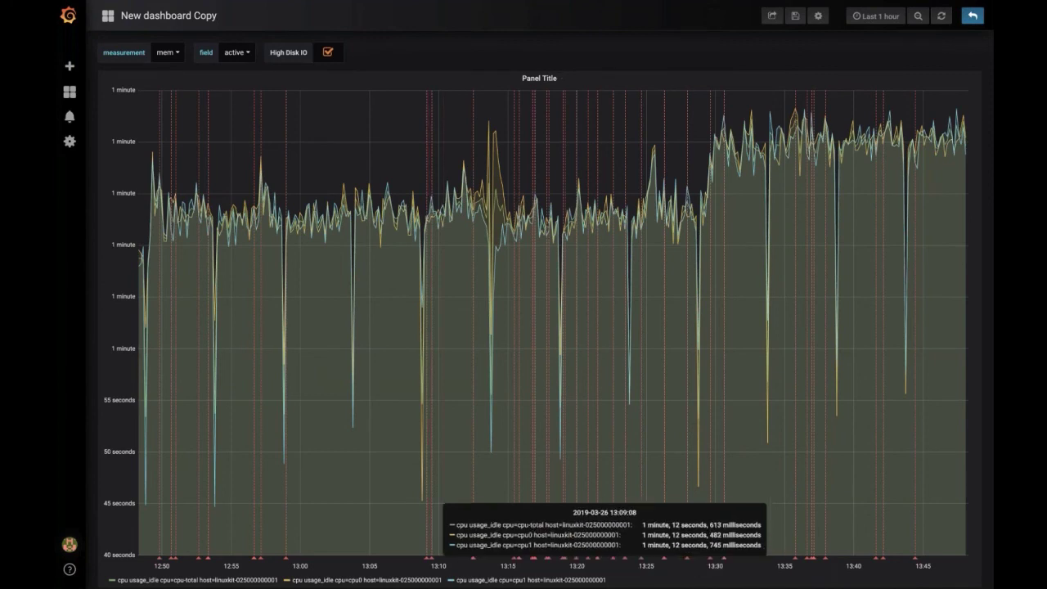
mouse_move(430, 560)
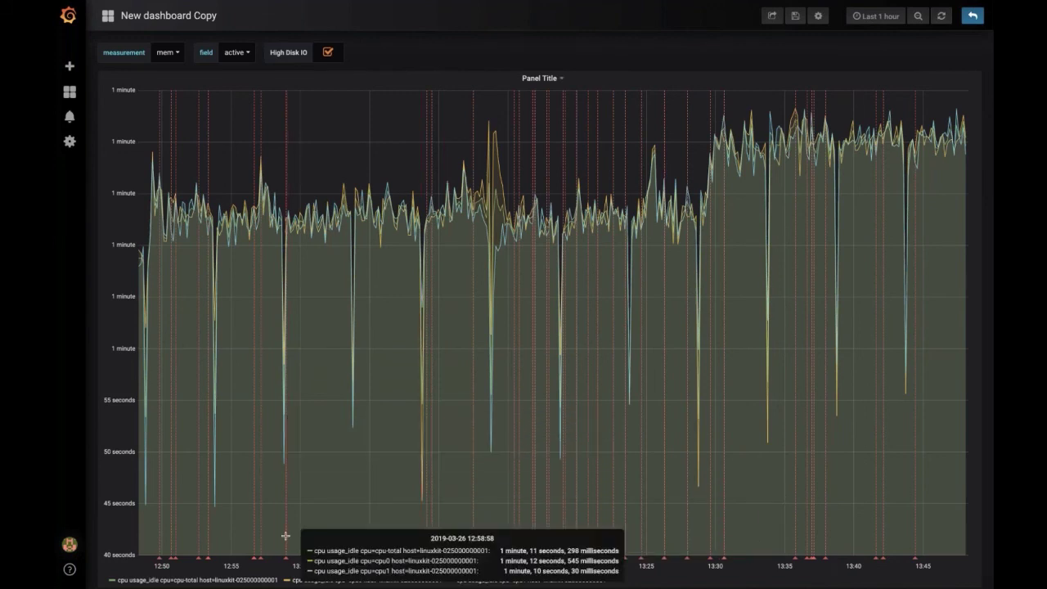
mouse_move(286, 560)
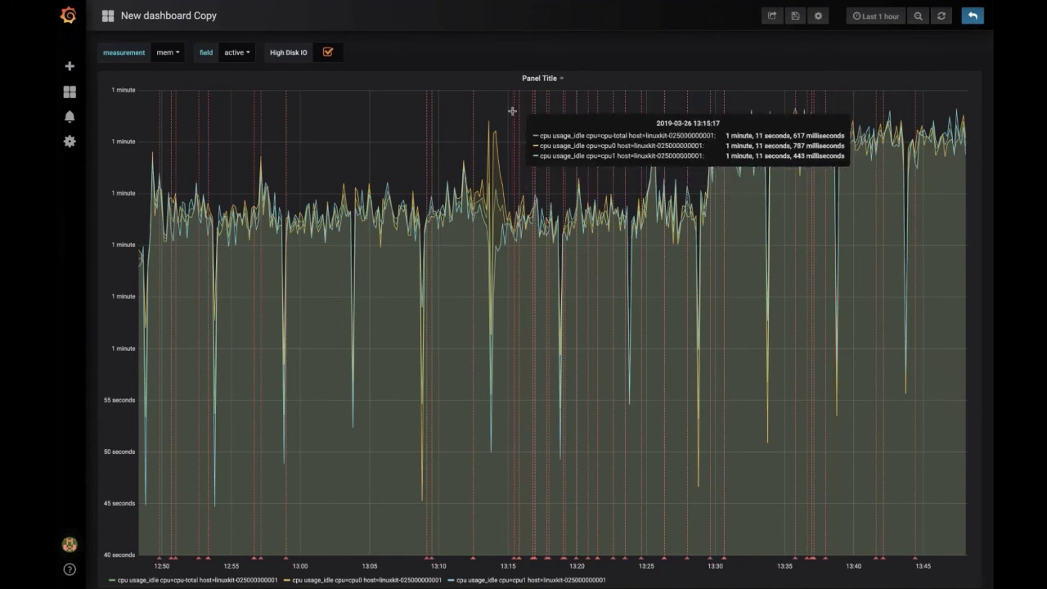
left_click(973, 15)
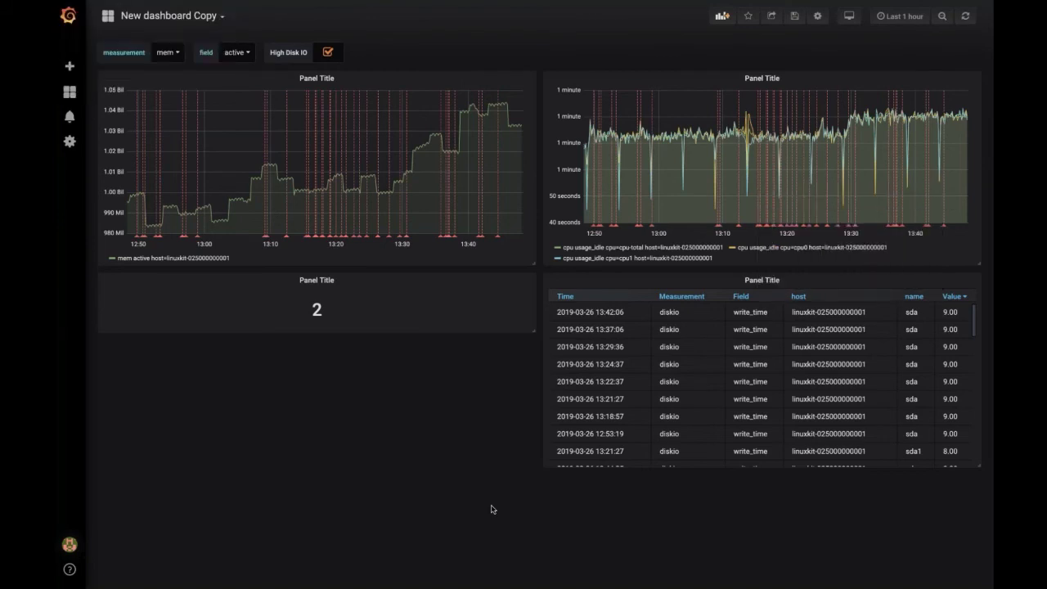
Step: Make the 2 stat panel taller and resize the memory graph to fill the bottom-left slot
mouse_move(674, 4)
left_click_drag(534, 332, 531, 468)
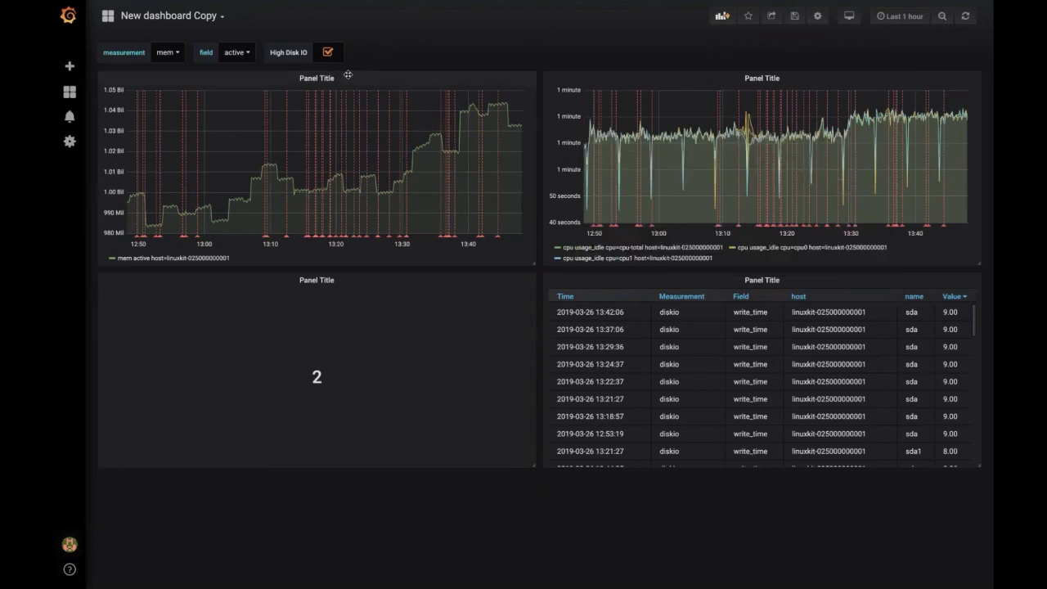
left_click_drag(348, 75, 404, 400)
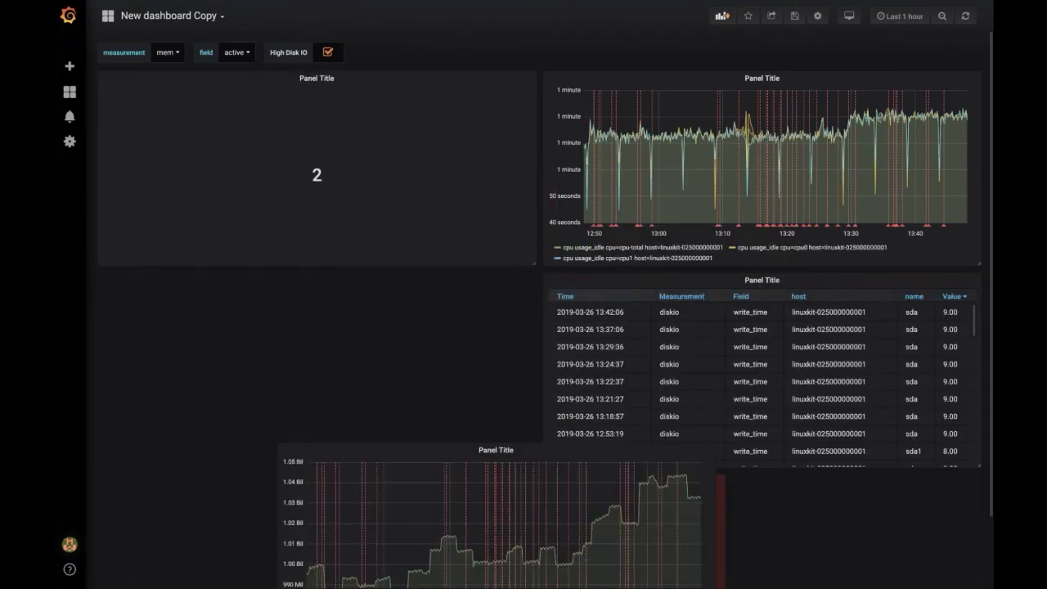
left_click_drag(496, 450, 313, 272)
left_click_drag(311, 273, 315, 276)
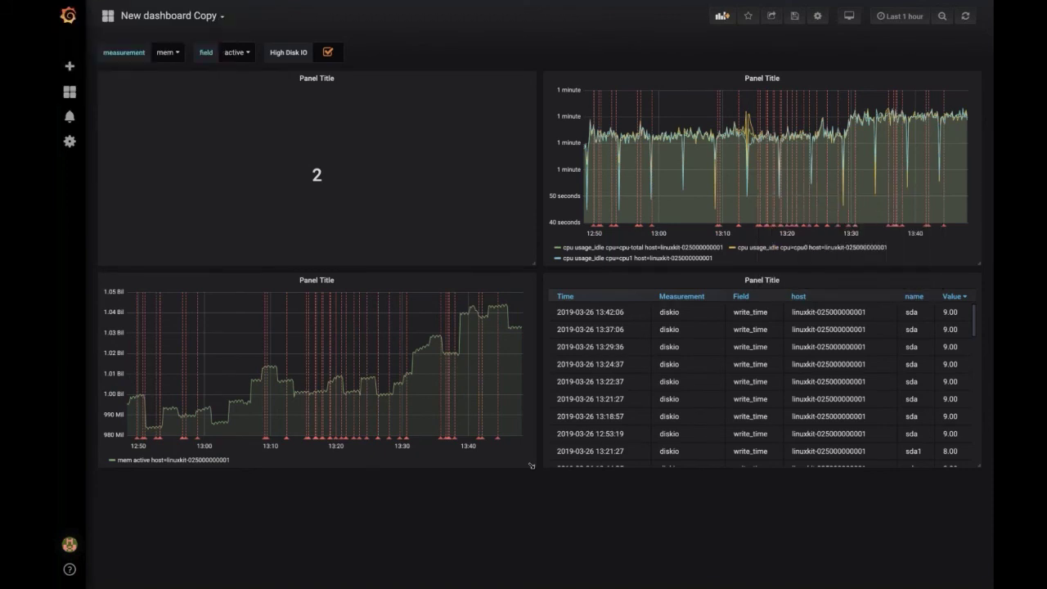
left_click_drag(531, 465, 486, 411)
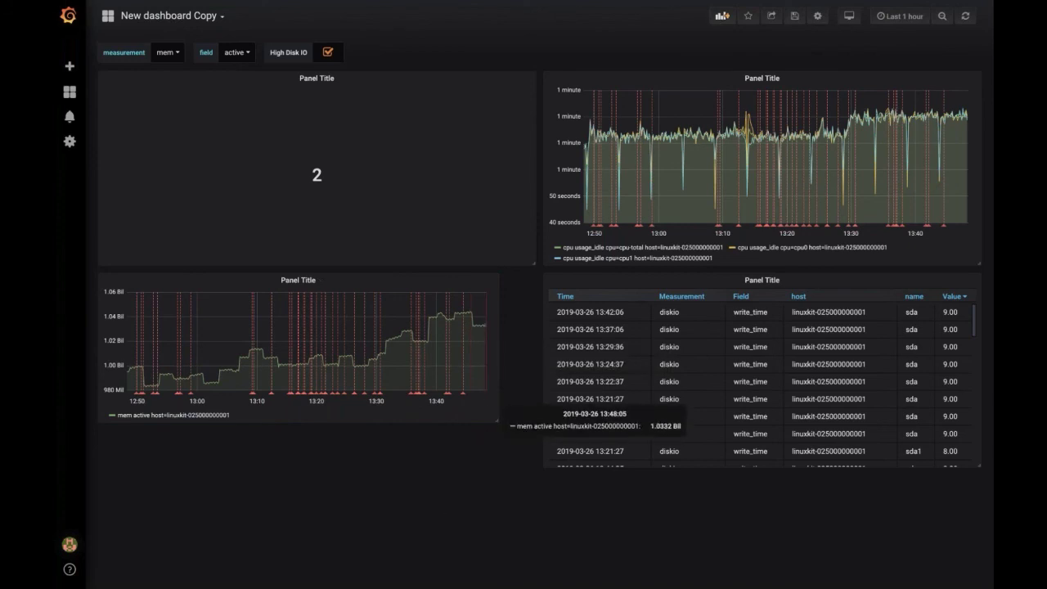
left_click_drag(500, 423, 536, 454)
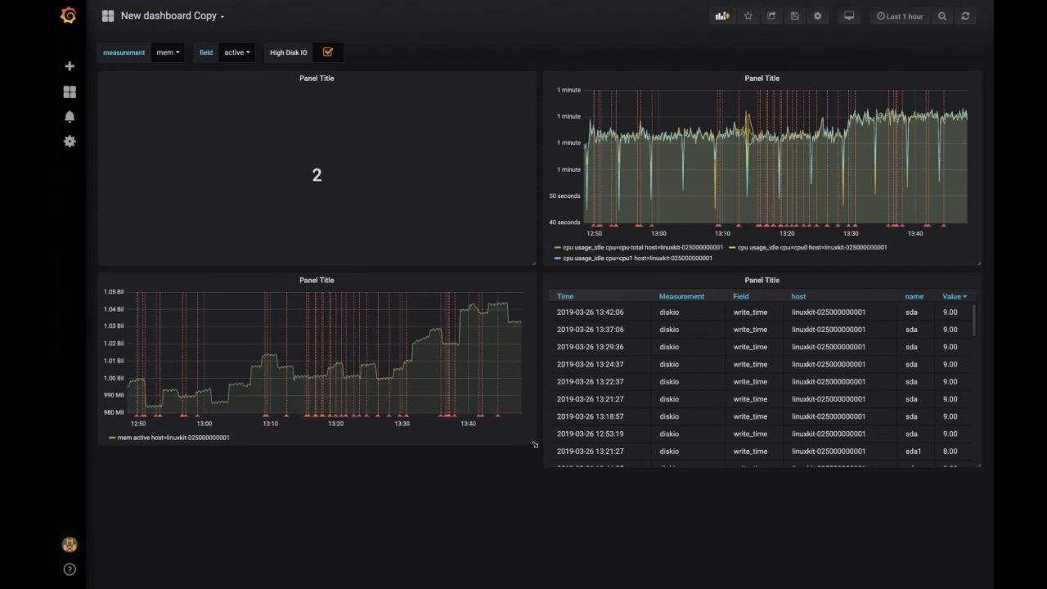
left_click_drag(535, 445, 532, 471)
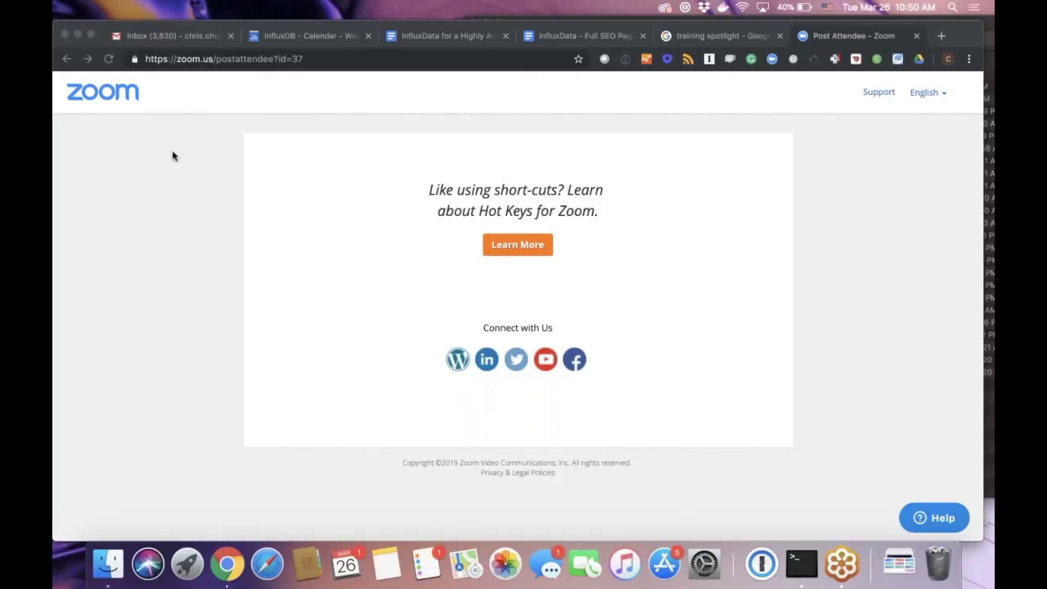
Step: Bring Chrome to the front and show its Window menu listing open windows
left_click(172, 157)
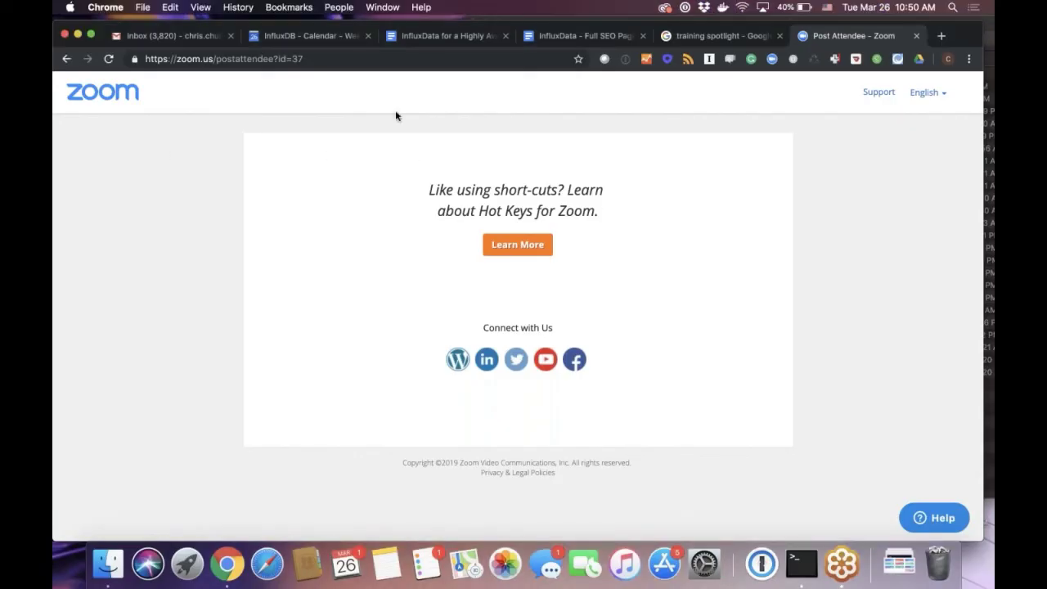
left_click(391, 7)
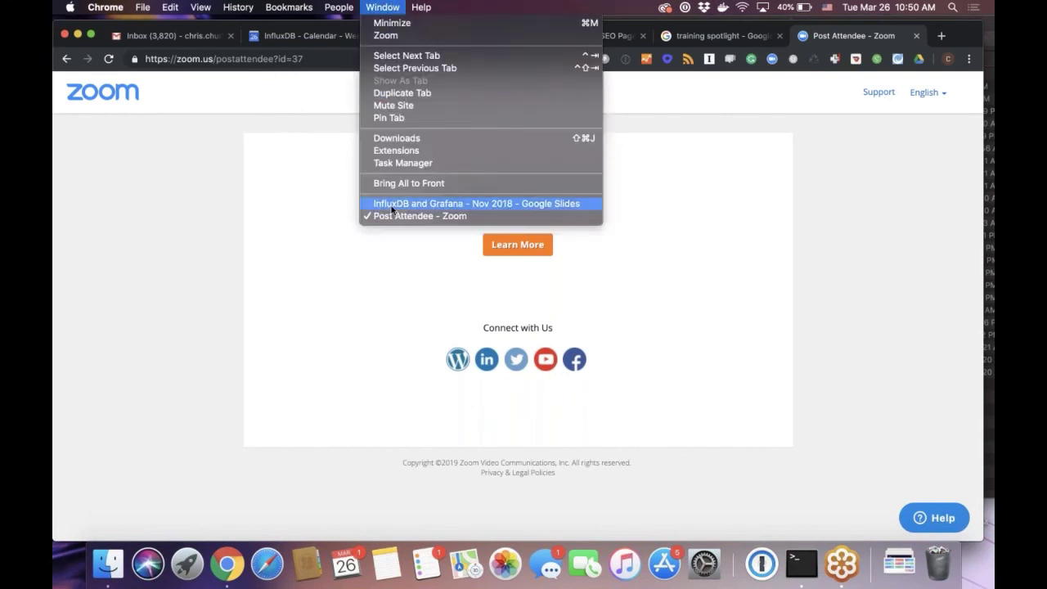